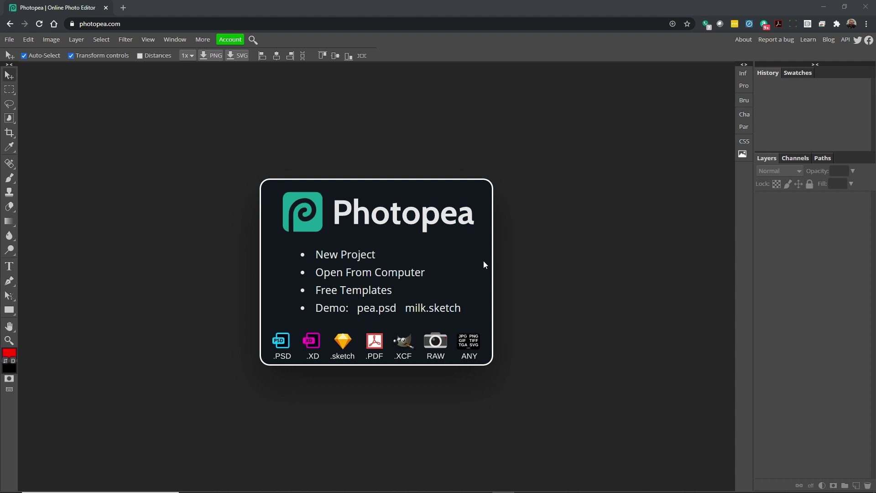
Create a new 'Name Plate' document, 8 × 3 inches at 300 DPI.
left_click(12, 41)
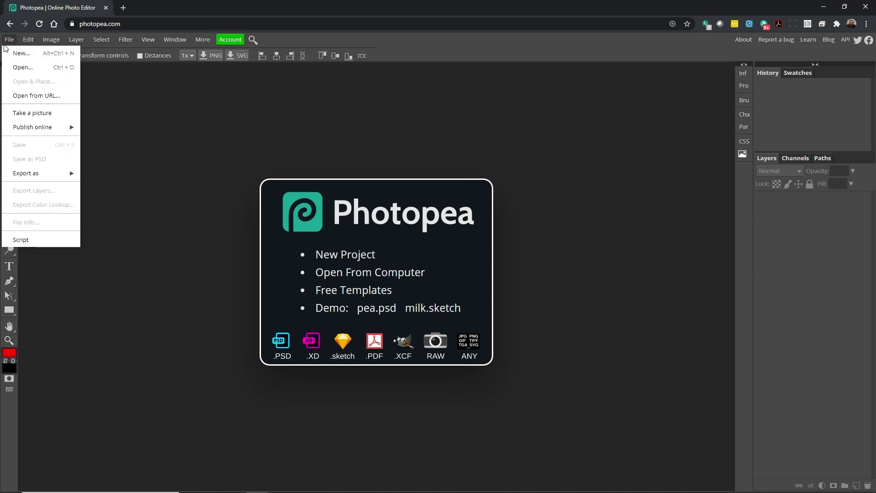
left_click(7, 55)
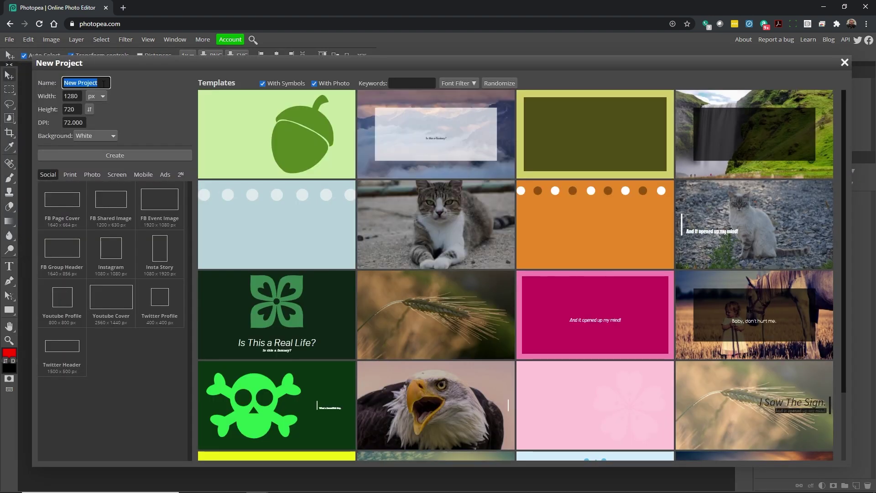
type("Name Plate")
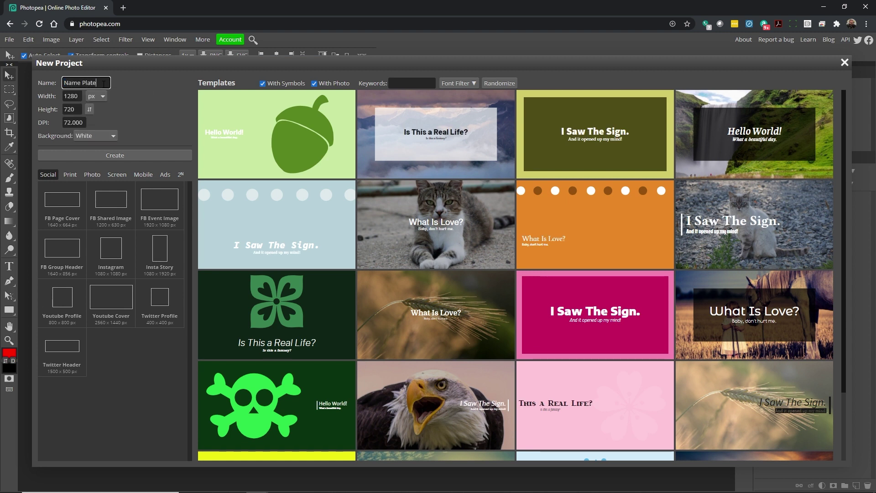
left_click(97, 96)
left_click(94, 132)
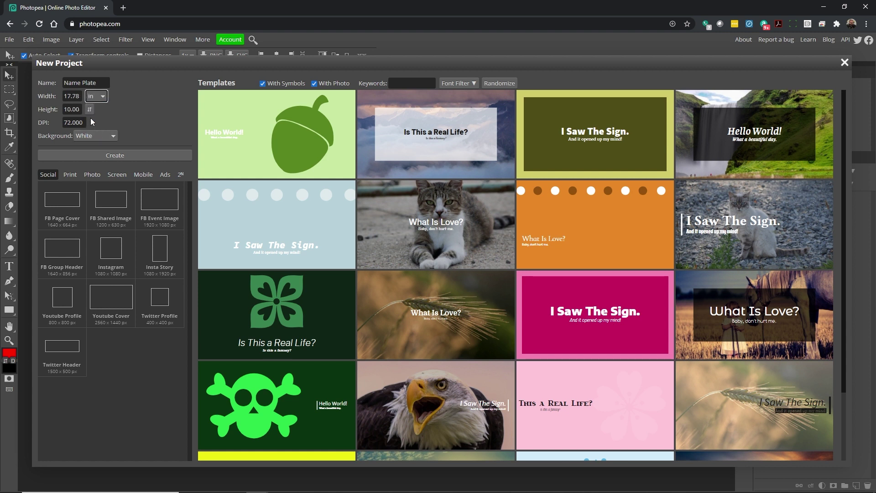
left_click_drag(80, 97, 59, 93)
type("8")
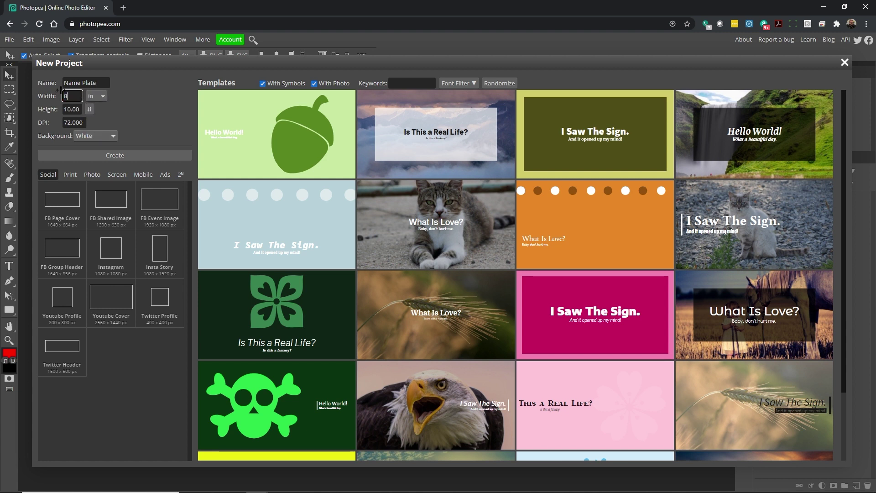
key("Tab")
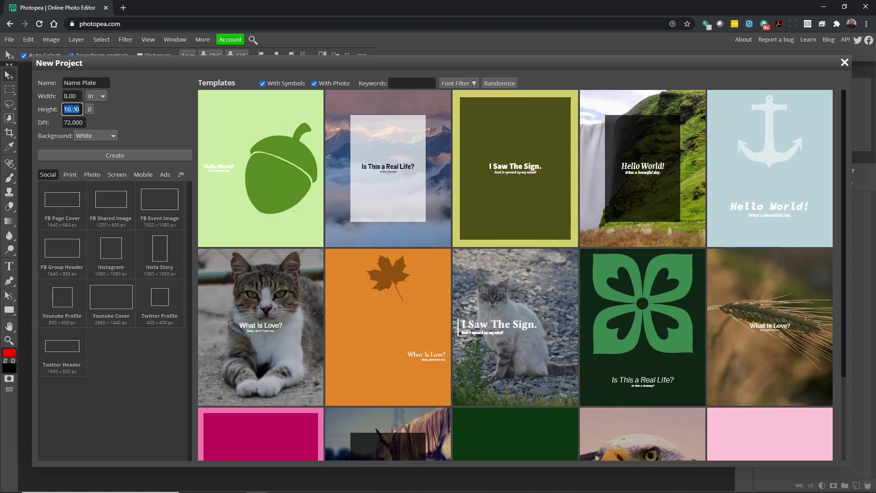
type("3")
key("Tab")
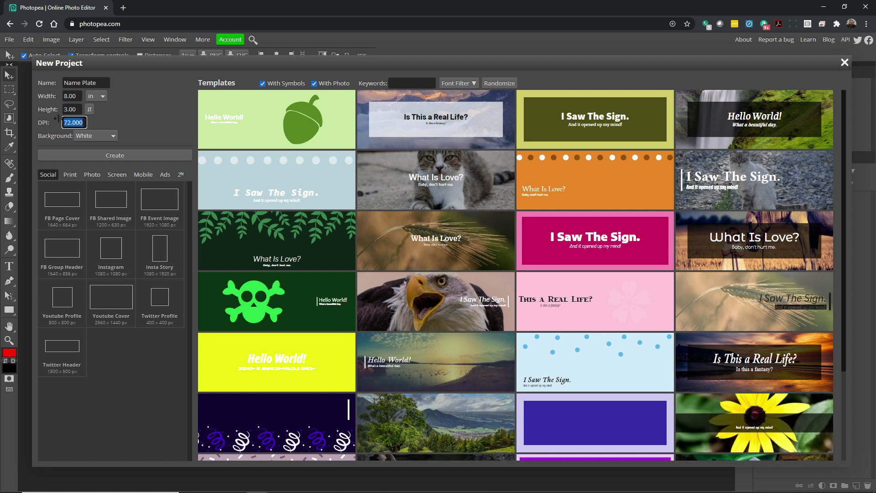
type("300")
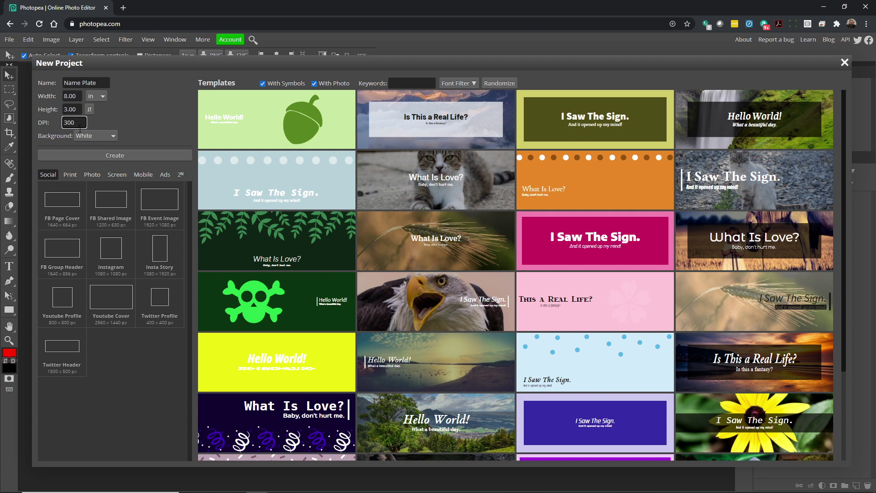
left_click(96, 156)
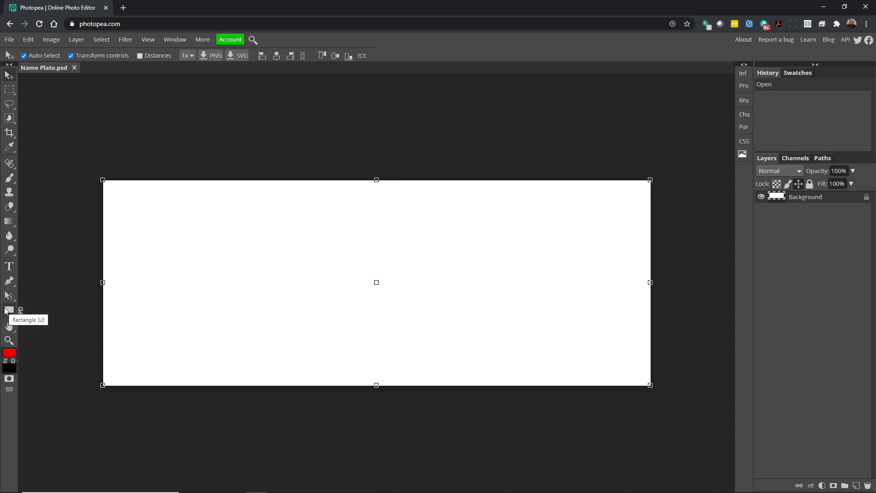
Pick the Rectangle tool from the shape tool flyout.
right_click(6, 312)
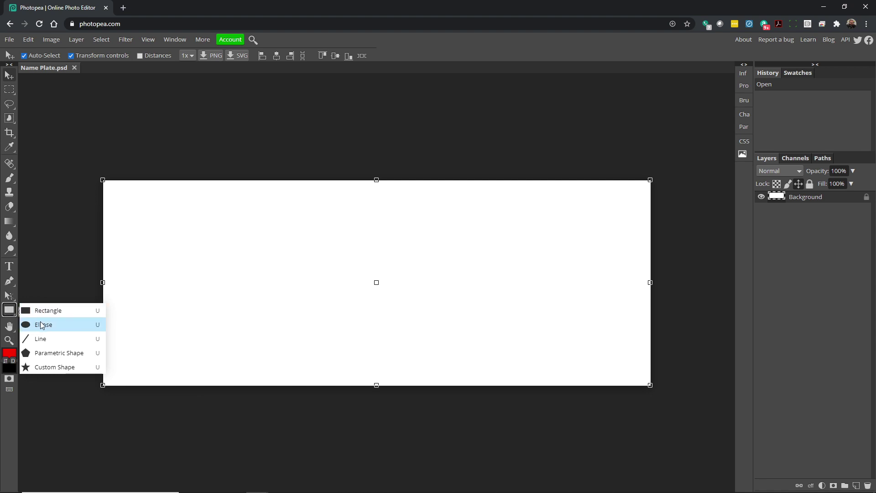
left_click(32, 312)
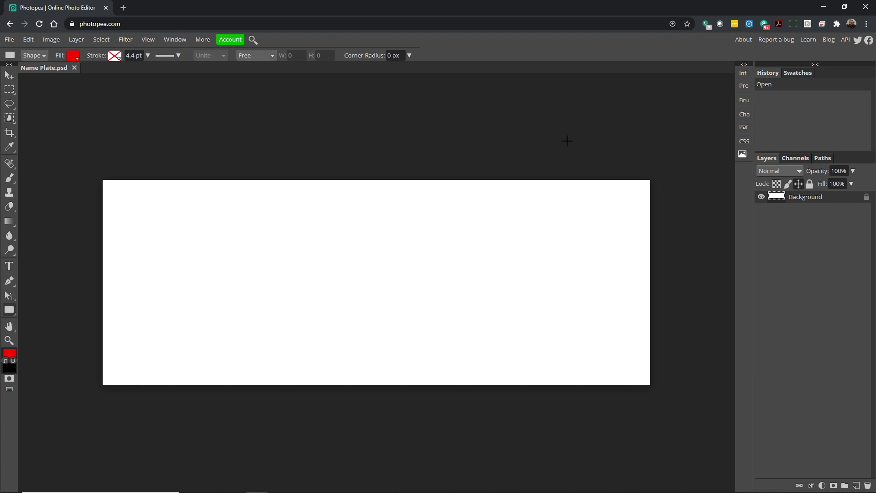
Turn on the canvas rulers and set their units to inches.
left_click(149, 41)
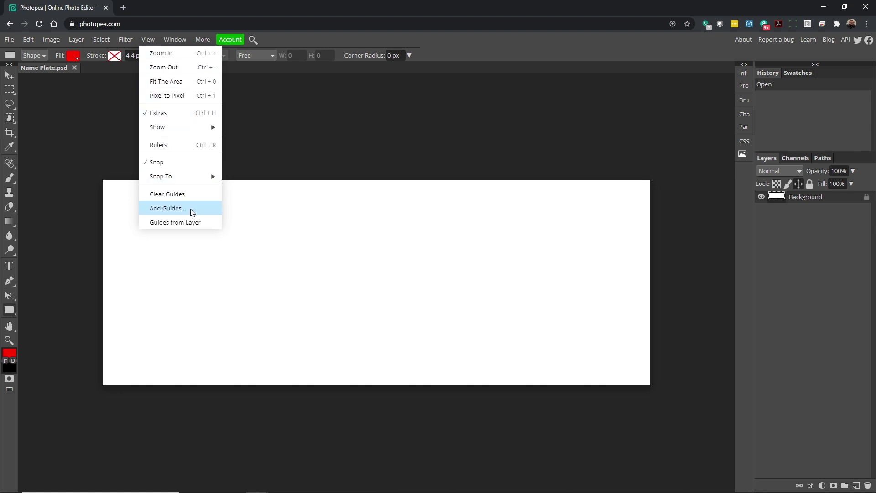
left_click(185, 145)
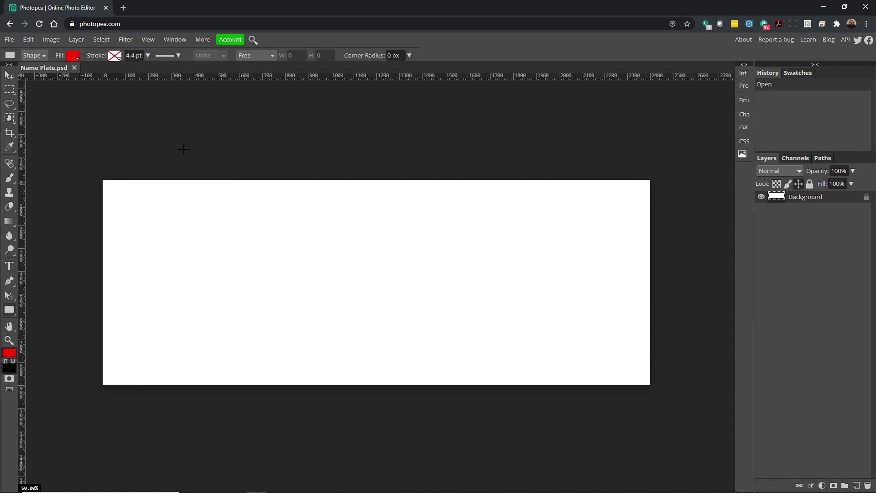
right_click(245, 79)
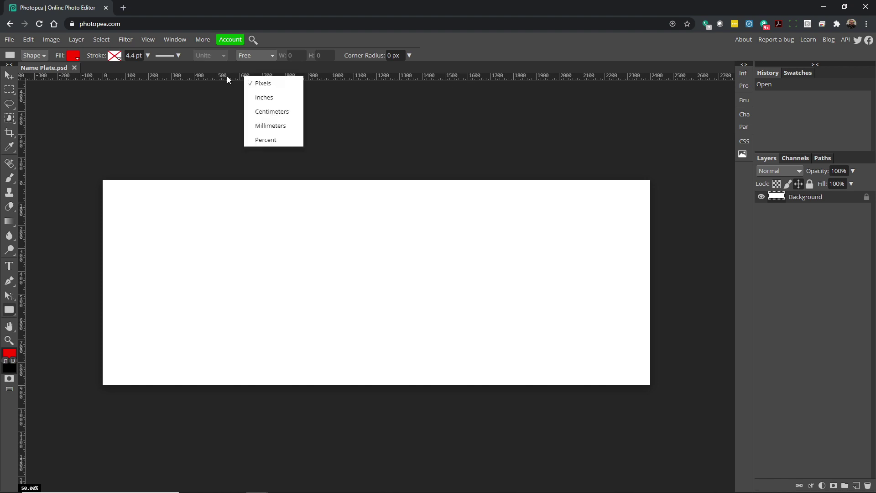
left_click(224, 76)
right_click(224, 77)
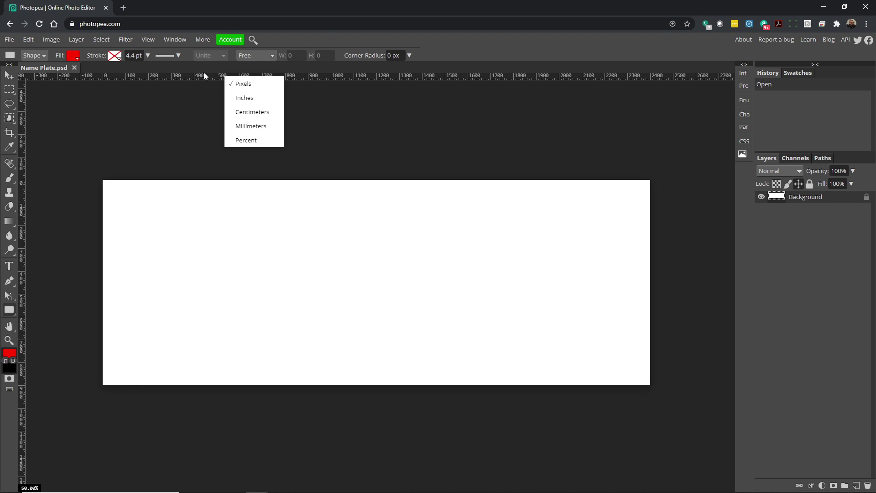
right_click(207, 76)
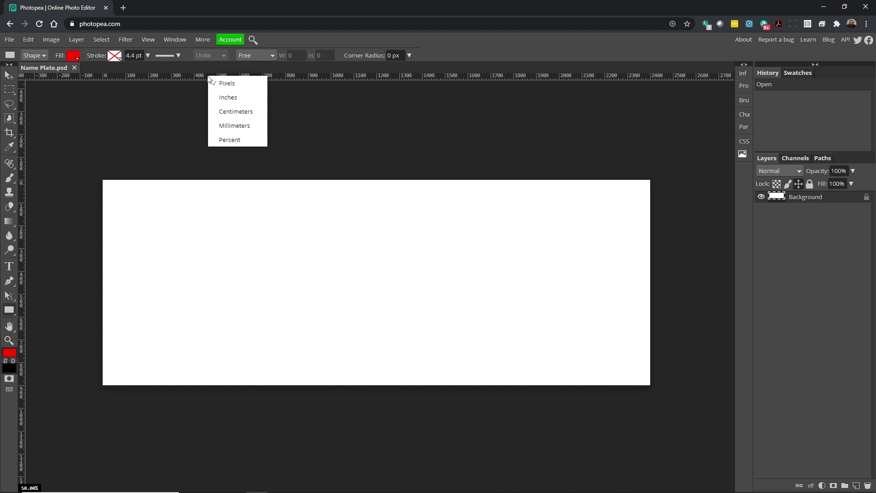
left_click(224, 98)
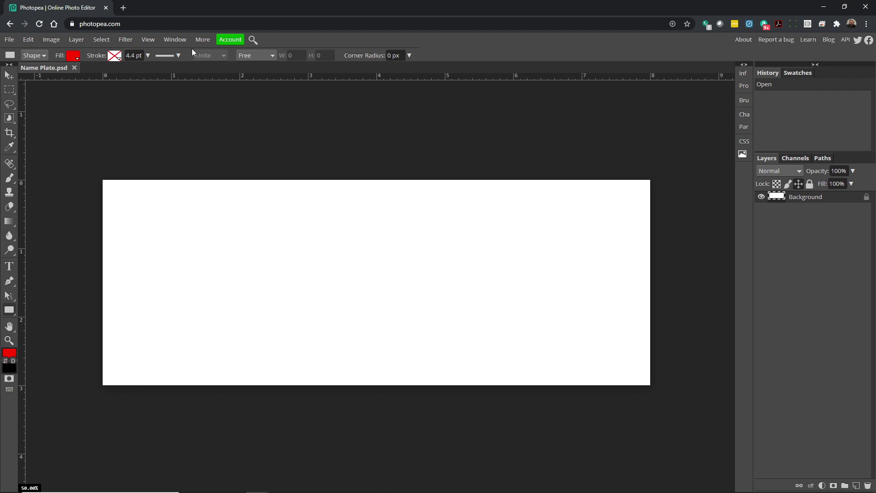
left_click(148, 40)
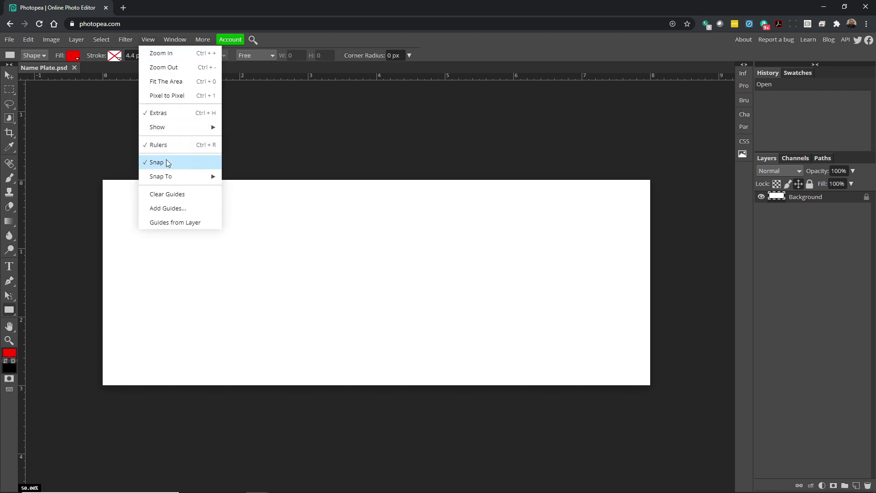
Add a horizontal guide at 1.5 in and a vertical guide at 4 in.
left_click(184, 207)
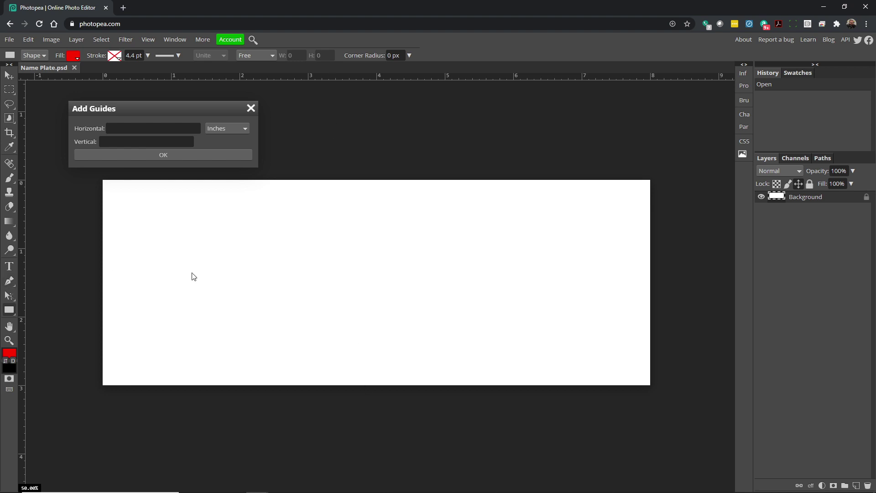
left_click(160, 130)
type("1.5")
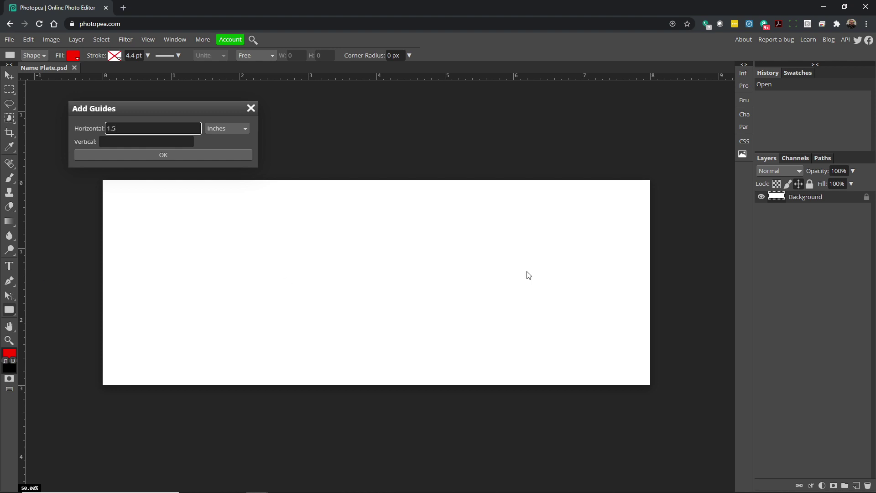
left_click(154, 141)
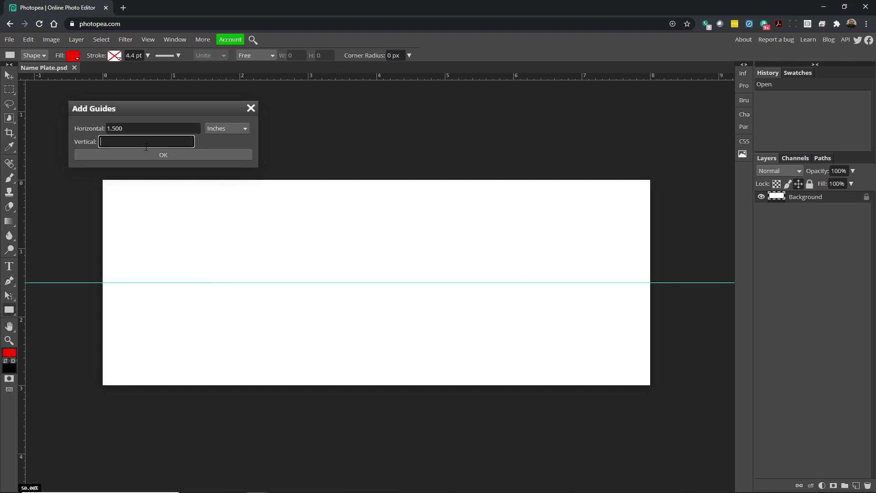
type("4")
left_click(151, 132)
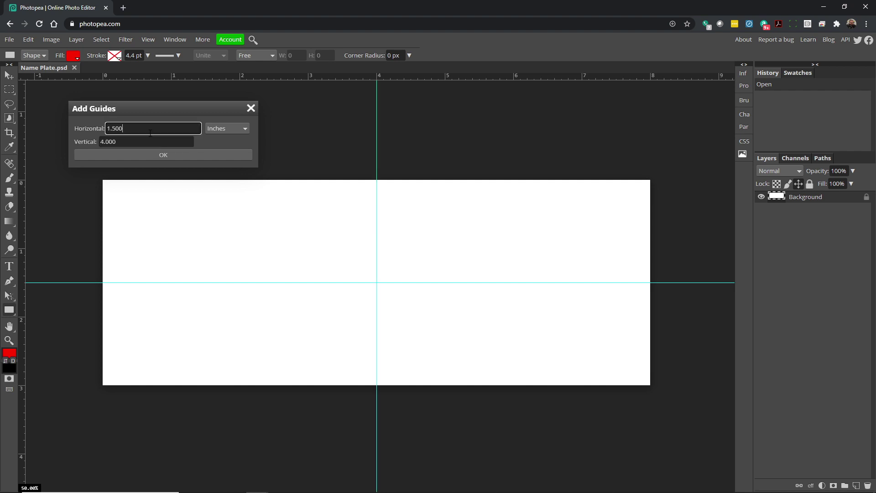
left_click(150, 140)
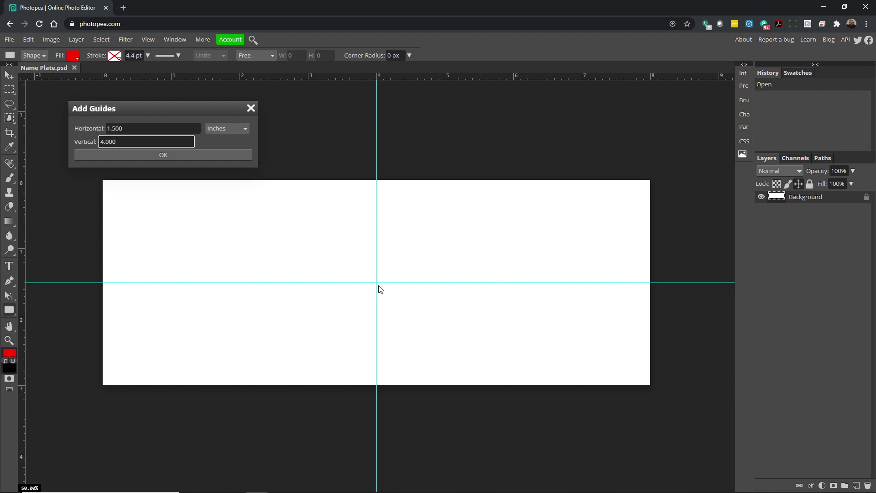
left_click(154, 158)
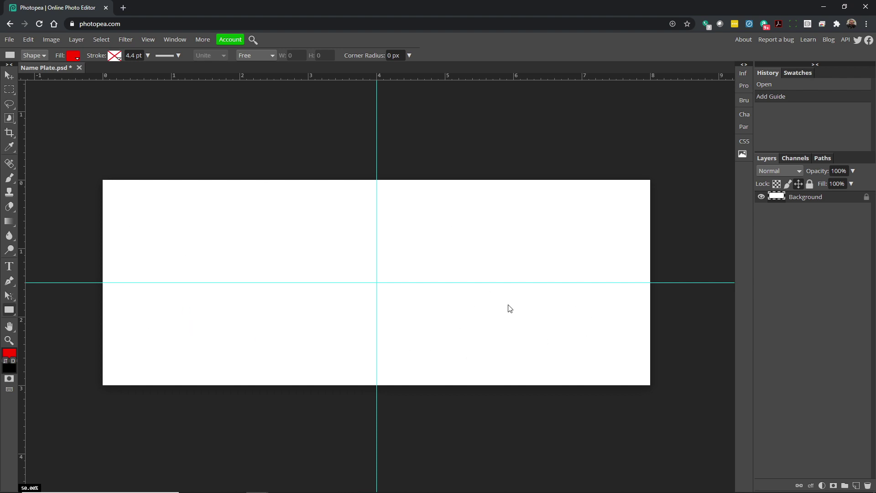
Reselect the Rectangle tool from the shape flyout.
left_click(151, 42)
right_click(7, 313)
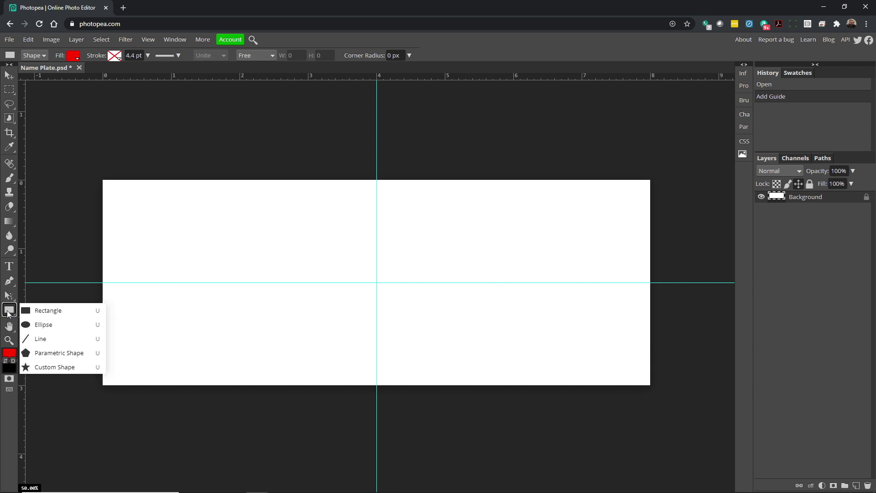
left_click(46, 311)
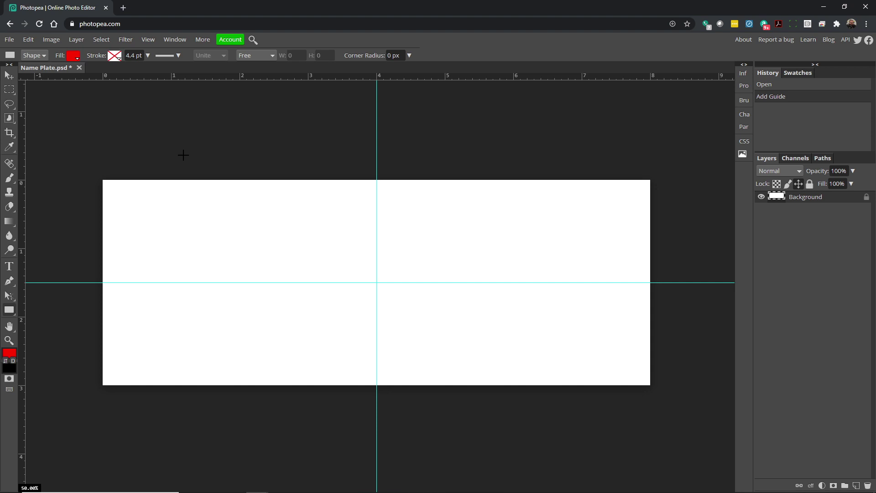
Set the rectangle fill type to solid colour and choose cyan.
left_click(74, 57)
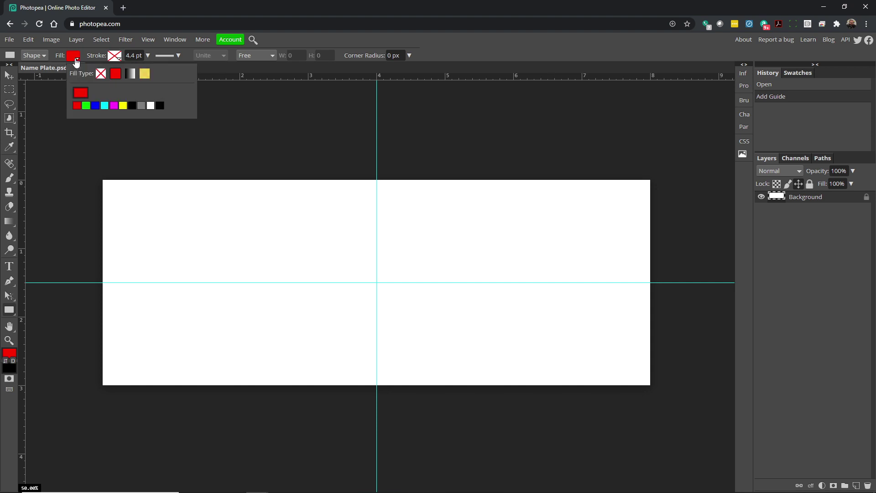
left_click(141, 75)
left_click(129, 74)
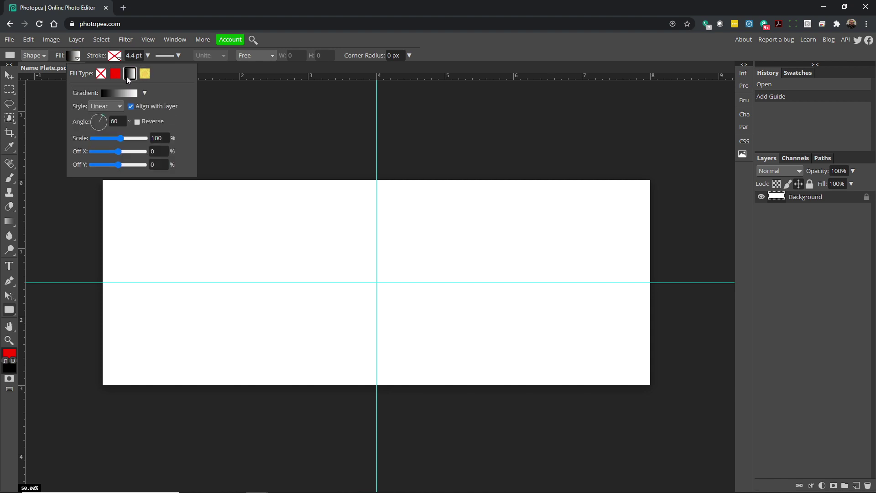
left_click(114, 76)
left_click(100, 75)
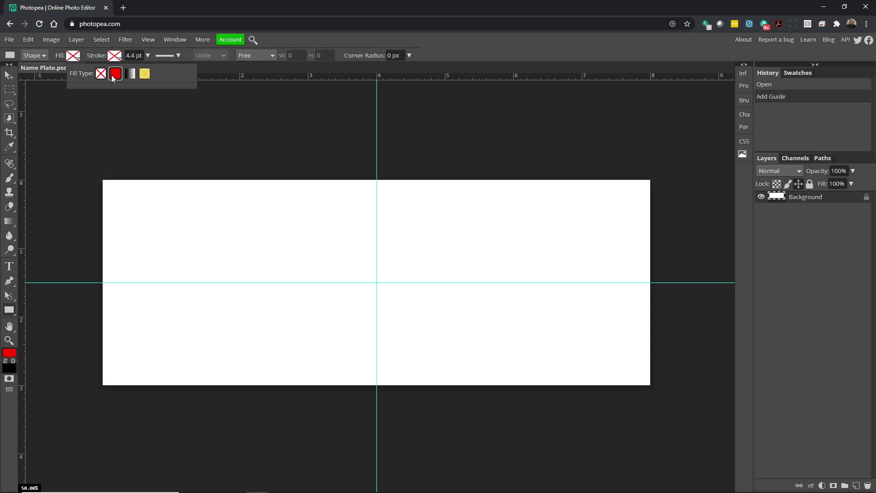
left_click(112, 75)
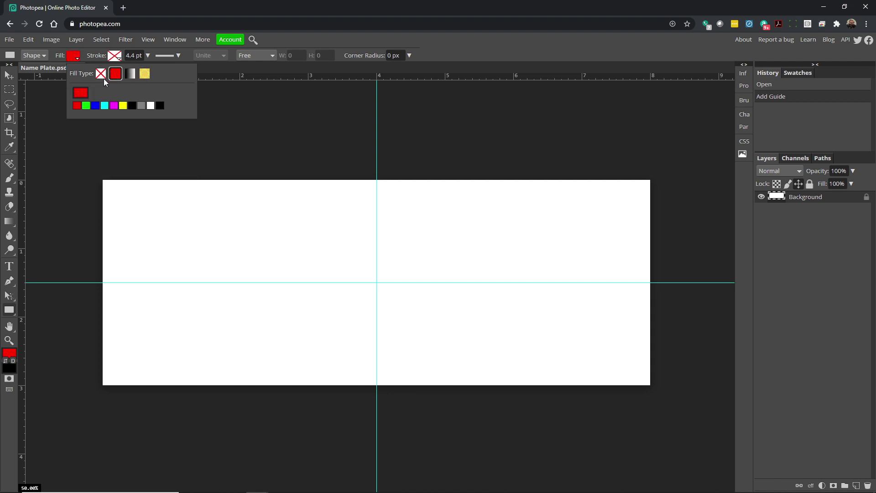
left_click(105, 106)
Draw a cyan rectangle from just outside the canvas top-left to past its bottom-right.
left_click_drag(93, 171, 660, 396)
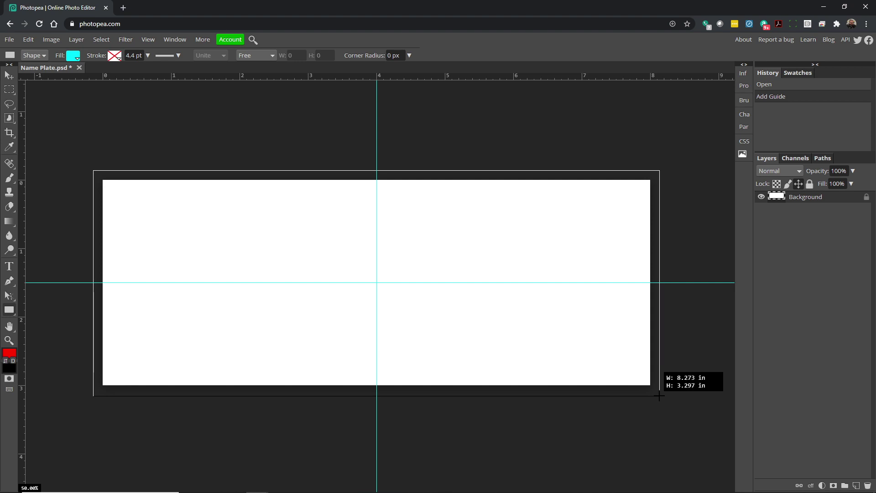
mouse_move(659, 396)
left_mouse_down()
mouse_move(650, 371)
mouse_move(660, 395)
left_mouse_up()
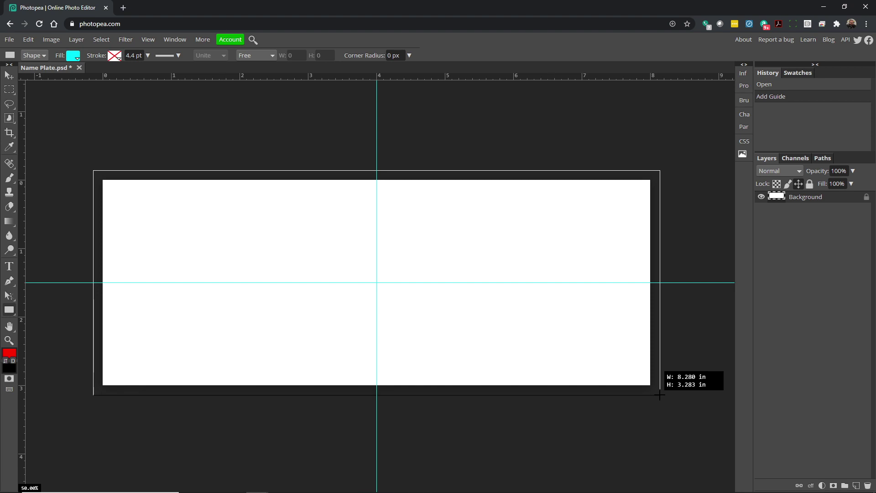
left_click_drag(660, 395, 661, 397)
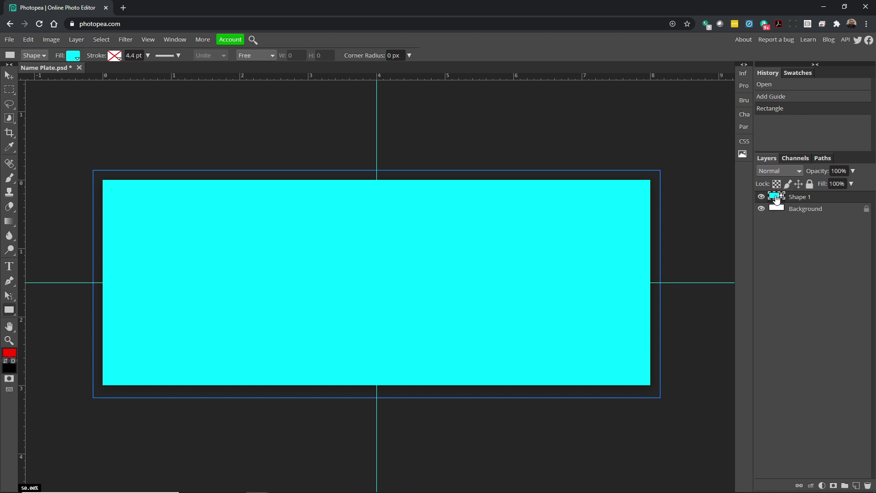
Check Shape 1's live shape properties: 2486 × 997 px at −42, −42.
double_click(777, 199)
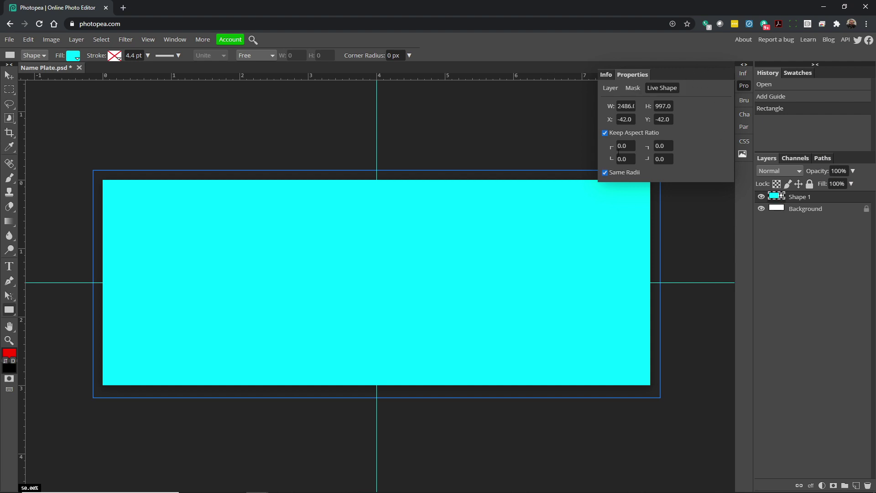
left_click(606, 75)
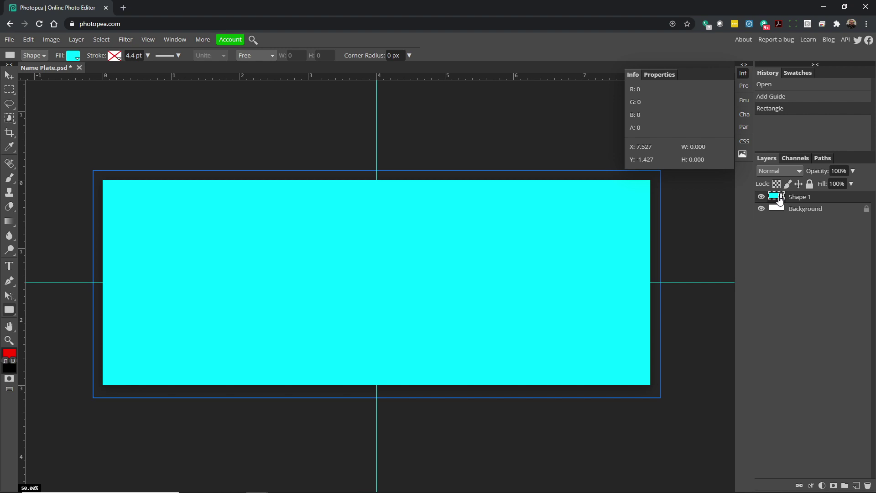
left_click(772, 197)
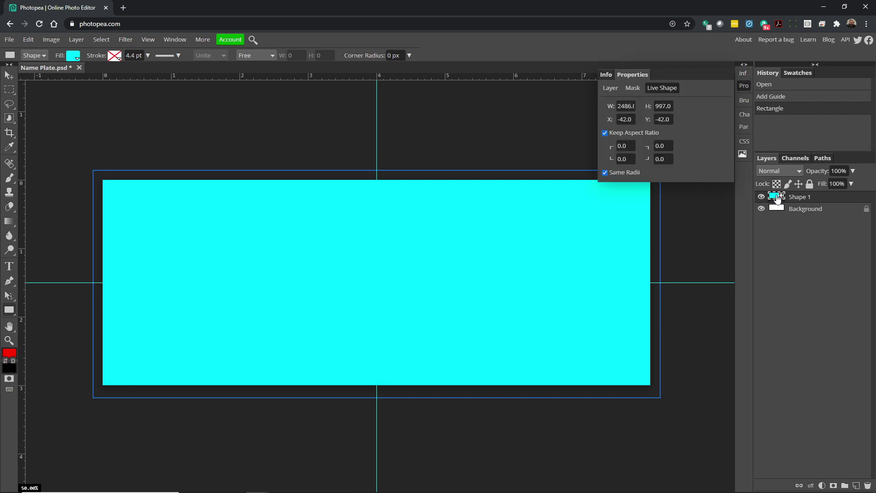
Try green and red fills on Shape 1, restore cyan, then close Properties.
left_click(73, 56)
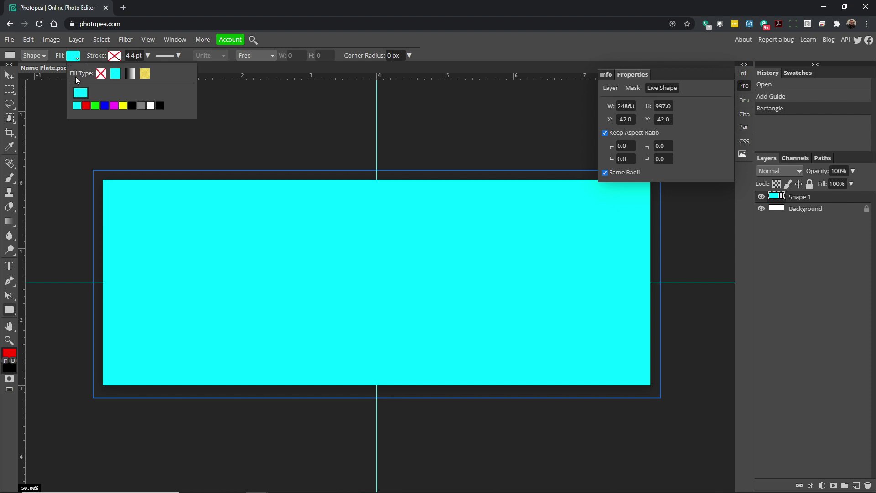
left_click(95, 106)
left_click(86, 106)
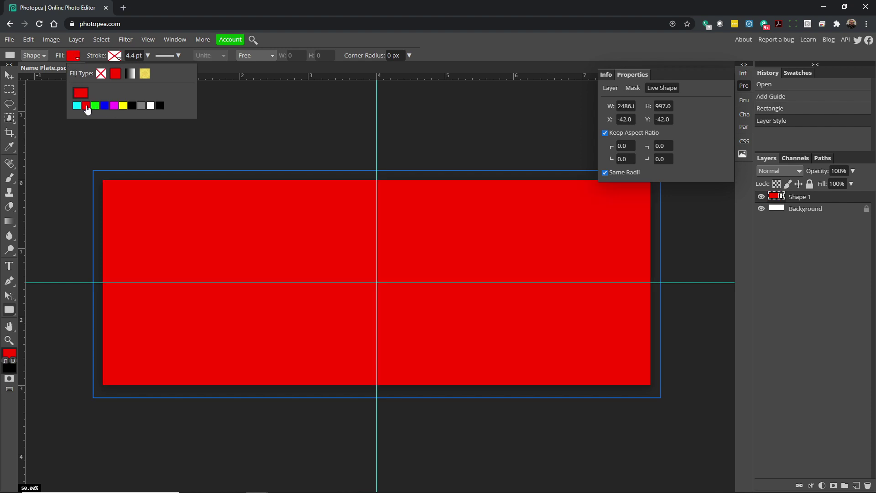
left_click(95, 106)
left_click(77, 106)
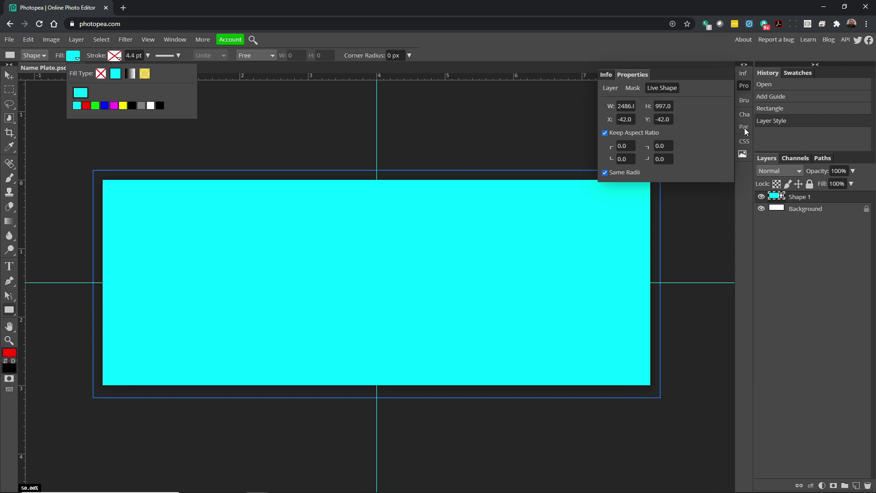
left_click(744, 87)
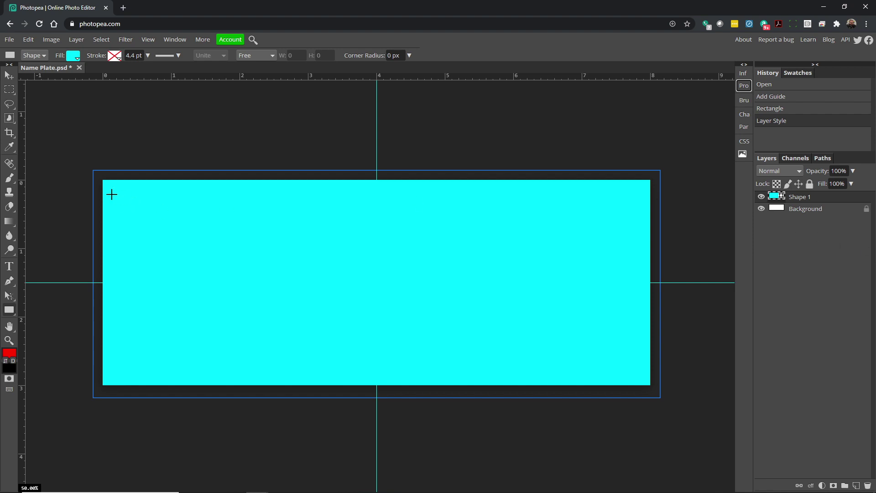
Draw an inset rectangle of about 7.65 × 2.73 in inside the cyan plate.
right_click(10, 312)
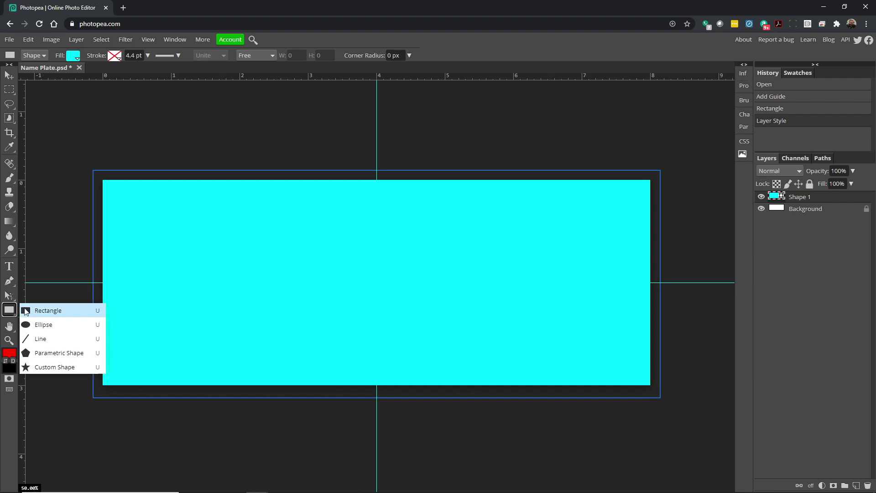
left_click(26, 312)
left_click(71, 58)
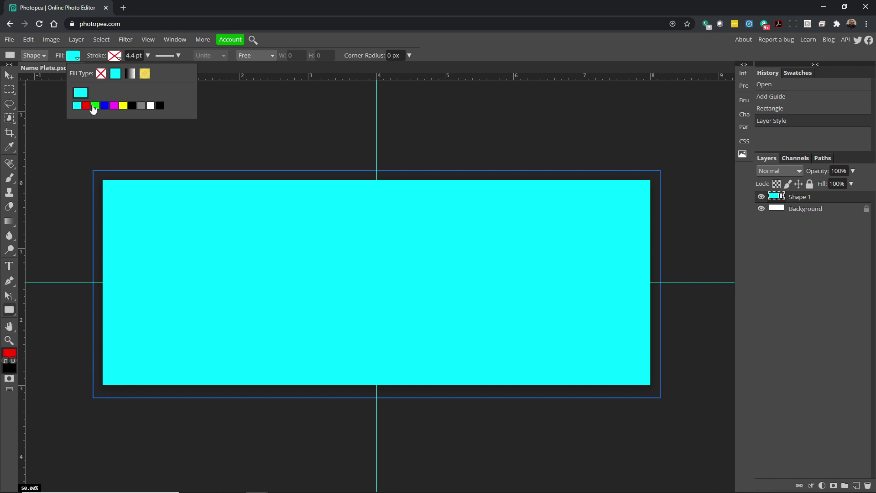
left_click(95, 106)
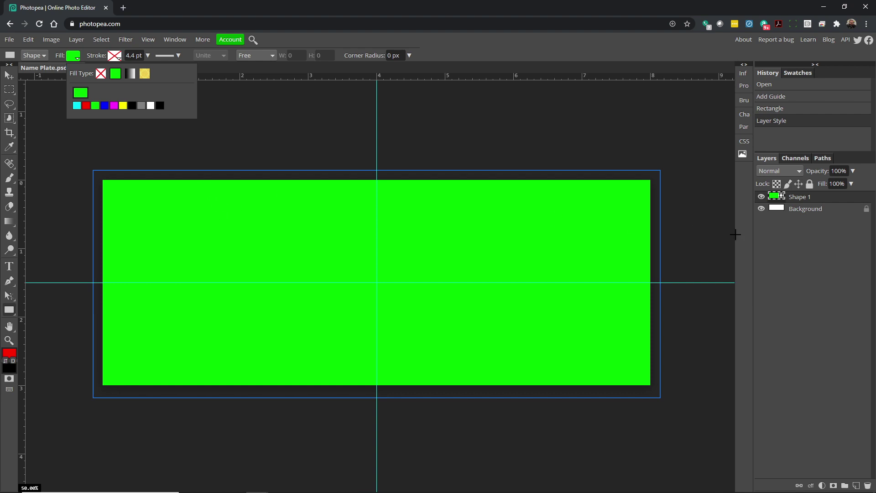
left_click(77, 107)
right_click(9, 310)
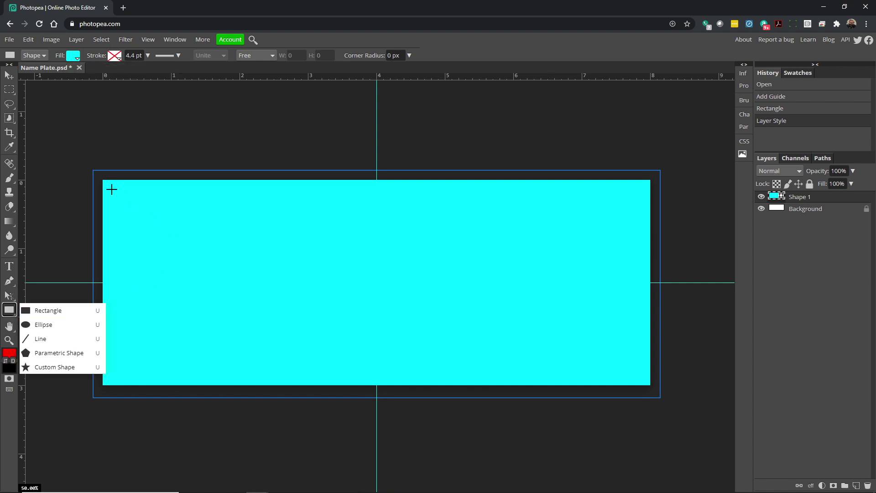
left_click(114, 190)
left_click_drag(114, 189, 638, 376)
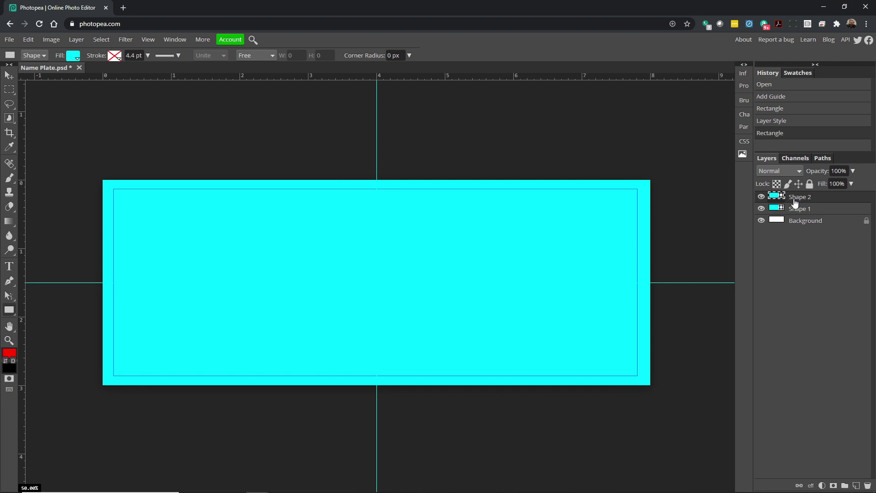
Give Shape 2 a grey fill, then reselect its layer.
left_click(73, 55)
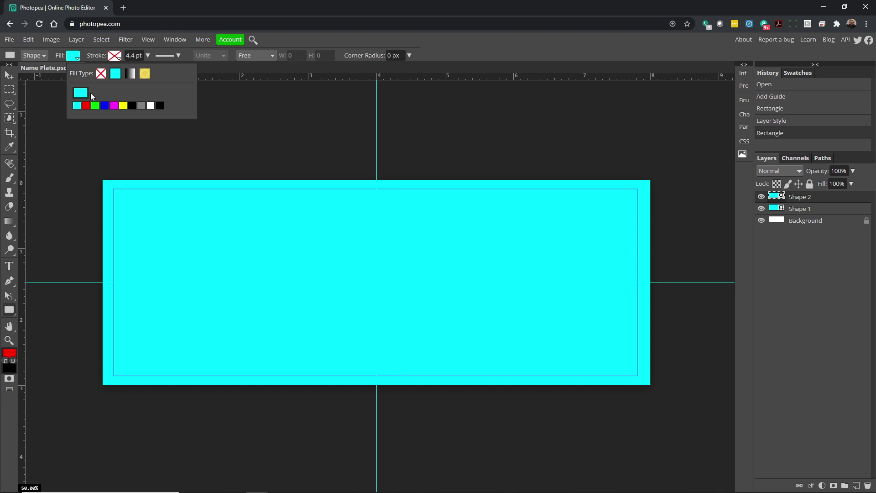
left_click(140, 108)
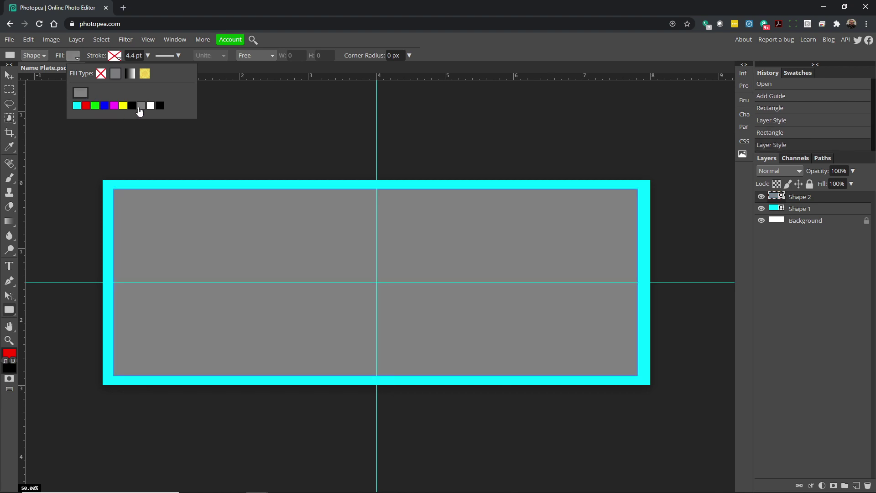
left_click(96, 107)
left_click(141, 108)
left_click(800, 209)
left_click(801, 199)
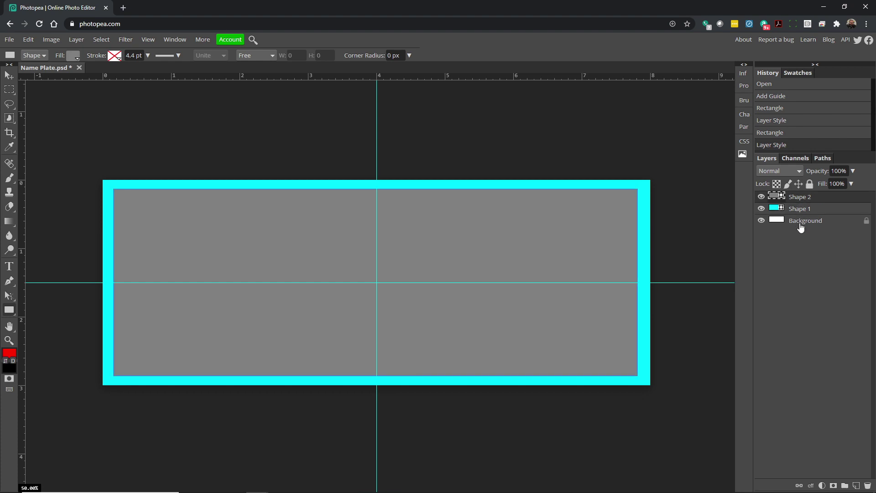
Rename the cyan Shape layer to 'Blue Background'.
left_click(801, 223)
left_click(802, 210)
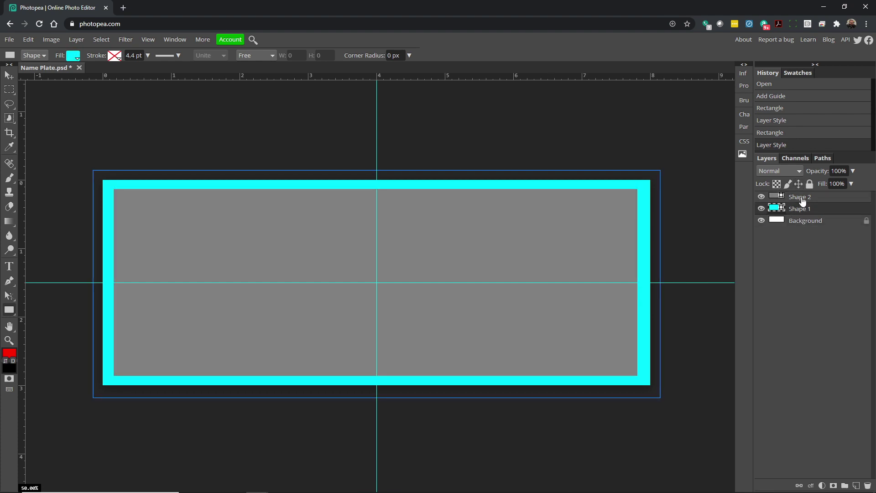
left_click(802, 200)
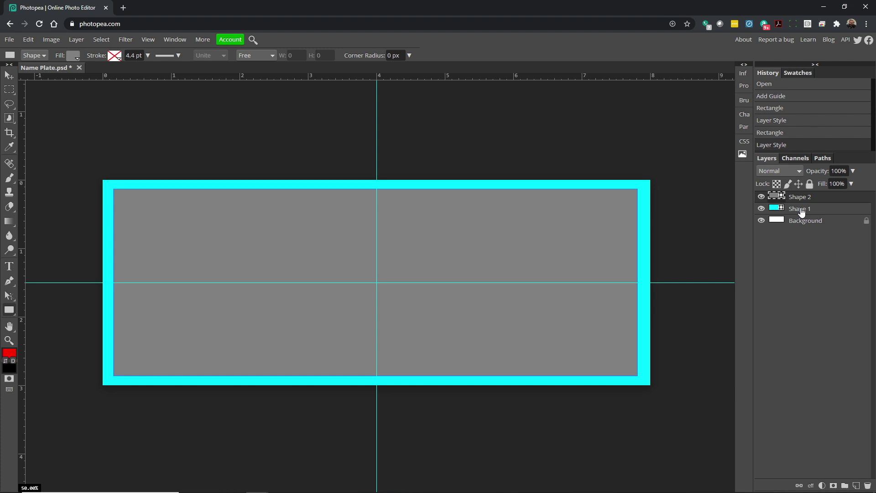
left_click(802, 210)
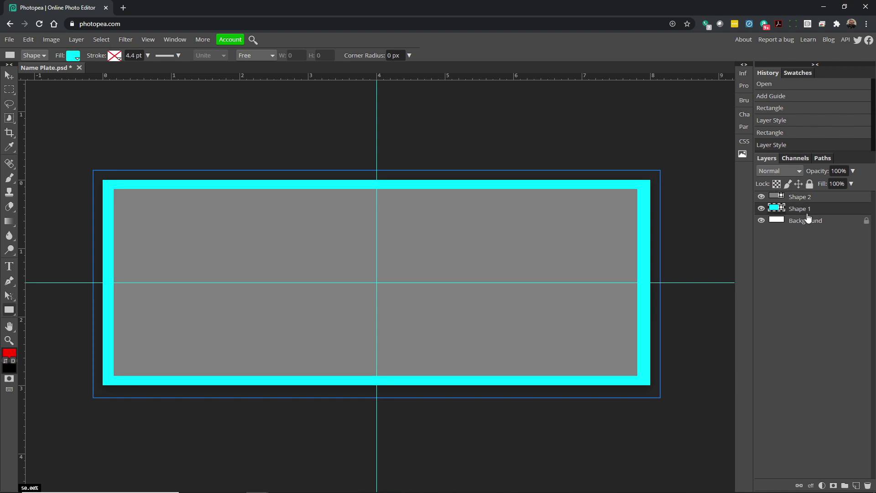
double_click(803, 210)
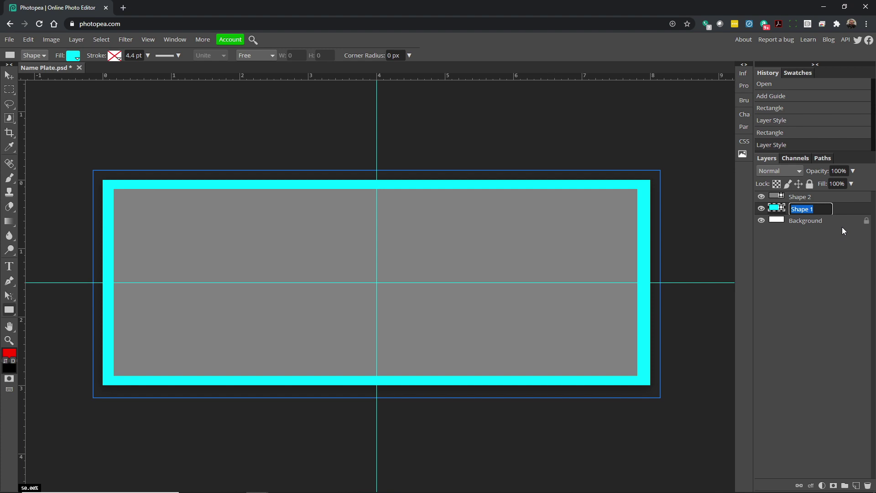
type("Blue Bl")
key("BackSpace")
type("ak")
type("kground")
key("Return")
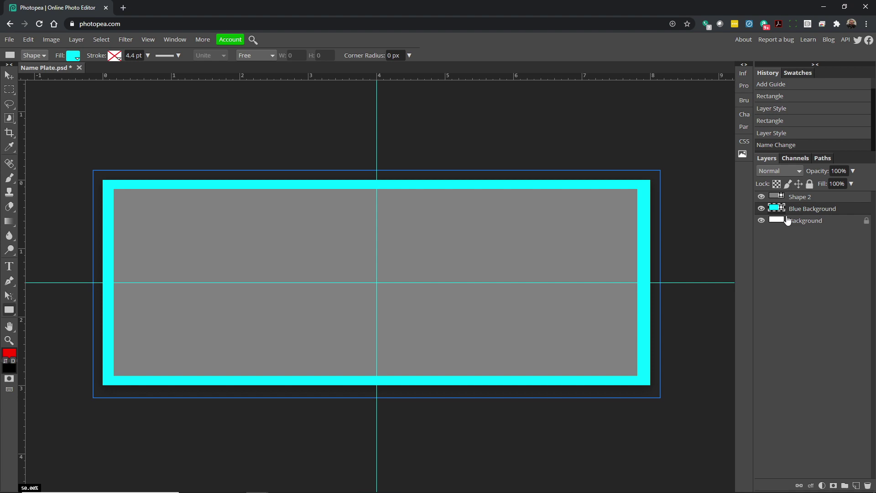
Rename the grey inner shape layer to 'Middle Rectangle'.
double_click(803, 198)
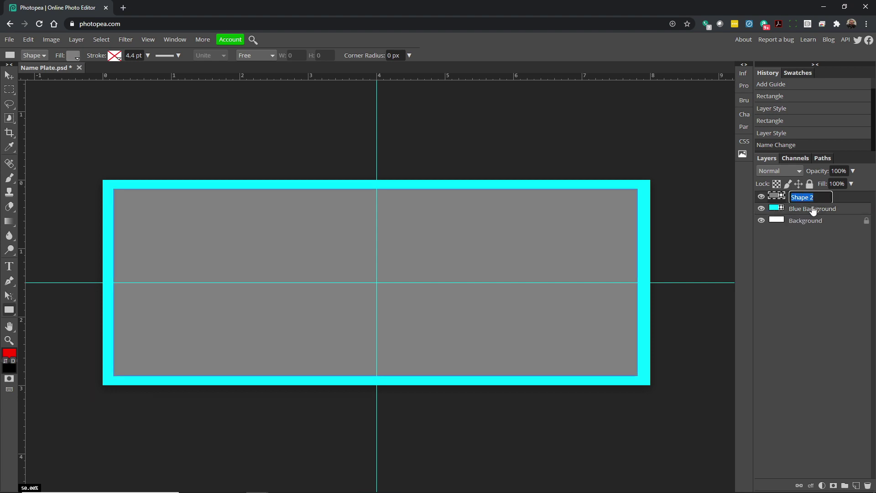
type("Middle Rectangle")
key("Return")
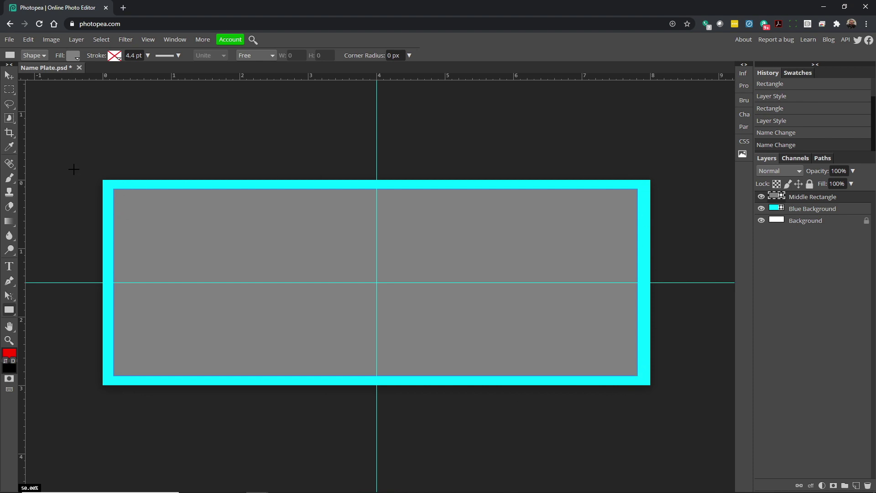
Nudge Middle Rectangle and drag it back to centre on the plate's guides, then select Blue Background.
left_click(8, 77)
left_click_drag(234, 228, 237, 228)
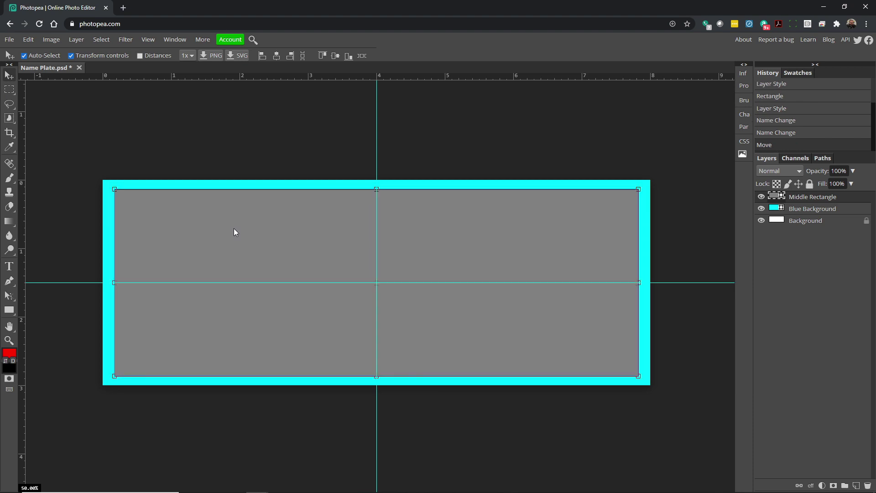
left_click_drag(405, 265, 407, 264)
left_click_drag(112, 283, 112, 283)
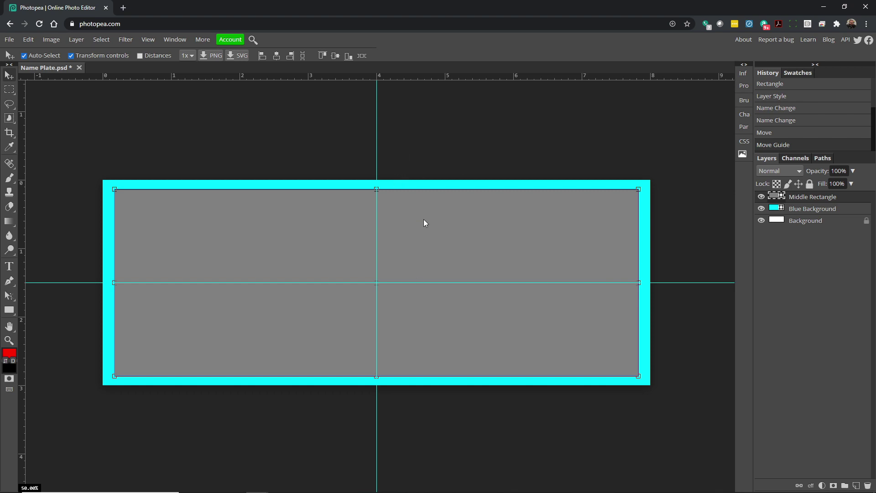
left_click(277, 56)
left_click(450, 155)
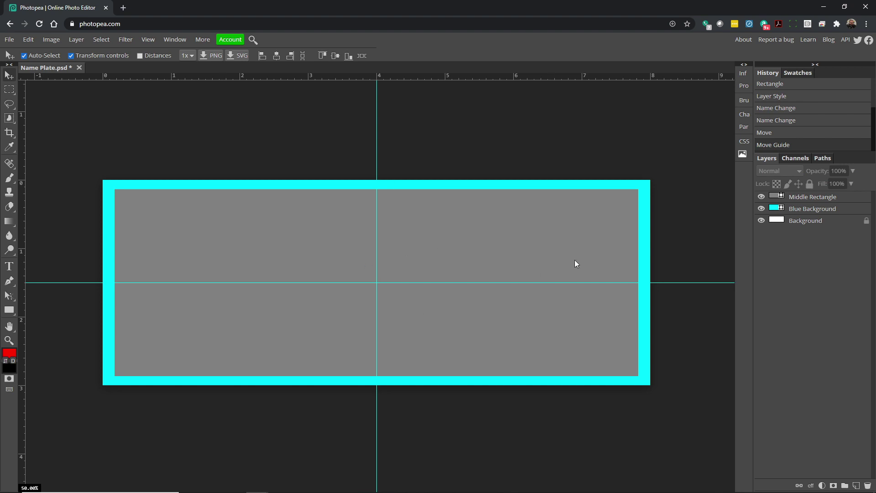
left_click(792, 213)
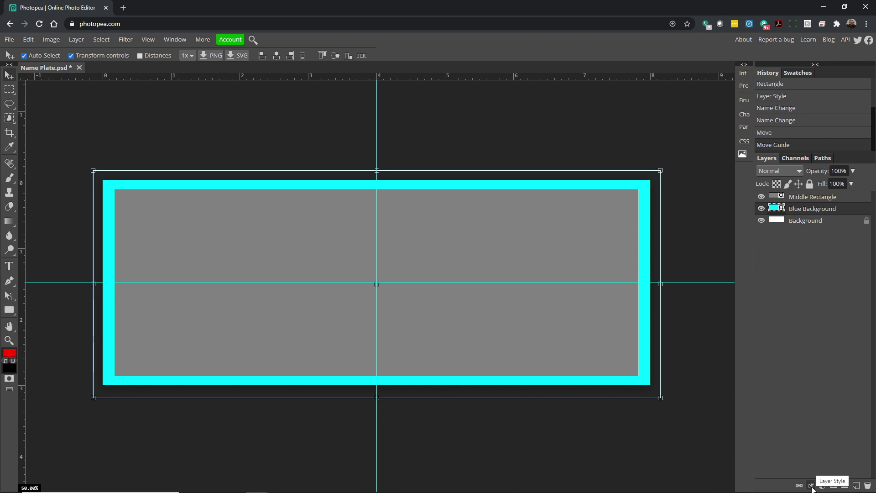
Add a Stroke effect to Blue Background sized 15 px and positioned Inside.
left_click(811, 486)
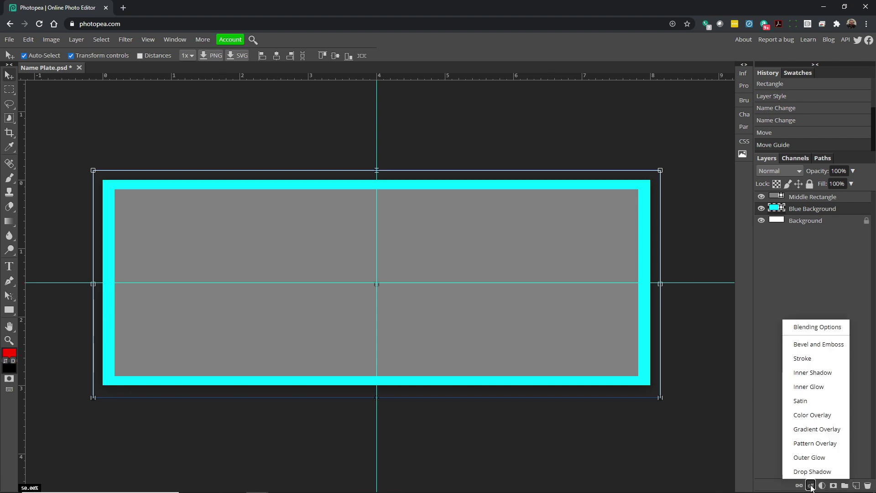
left_click(802, 359)
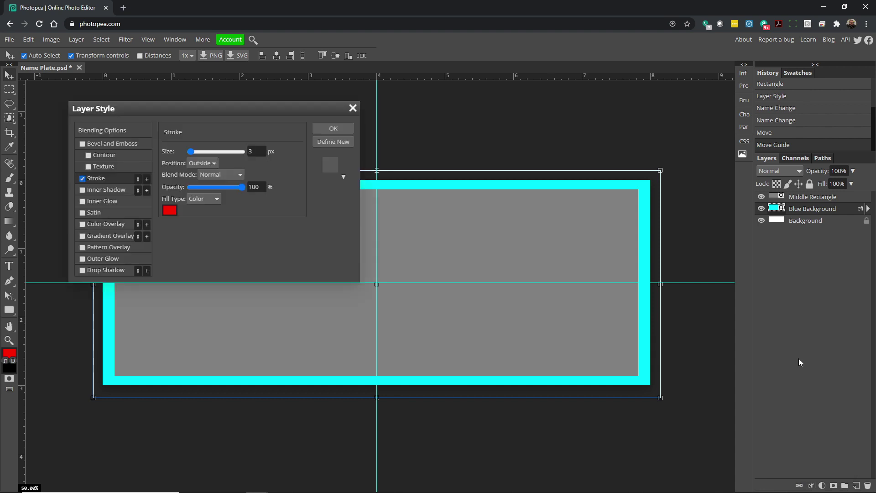
left_click_drag(273, 115, 446, 229)
left_click_drag(328, 231, 334, 238)
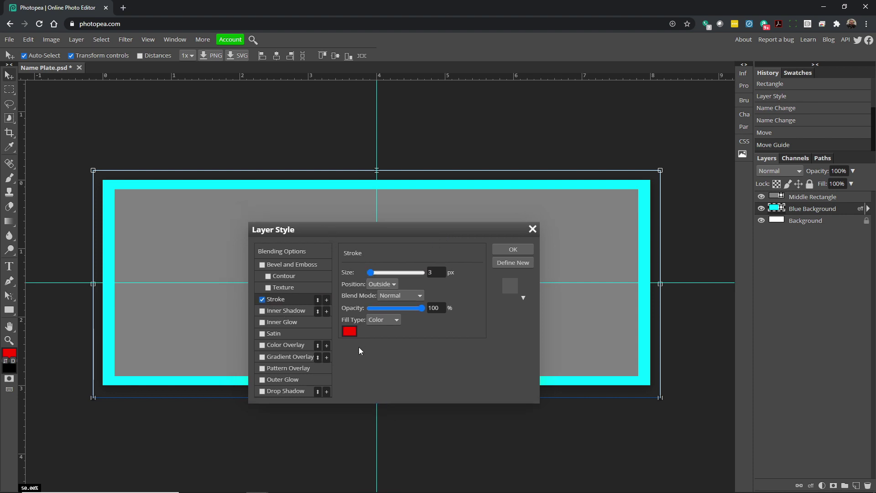
mouse_move(371, 273)
left_mouse_down()
mouse_move(386, 274)
mouse_move(359, 270)
left_mouse_up()
left_click(383, 284)
left_click(382, 295)
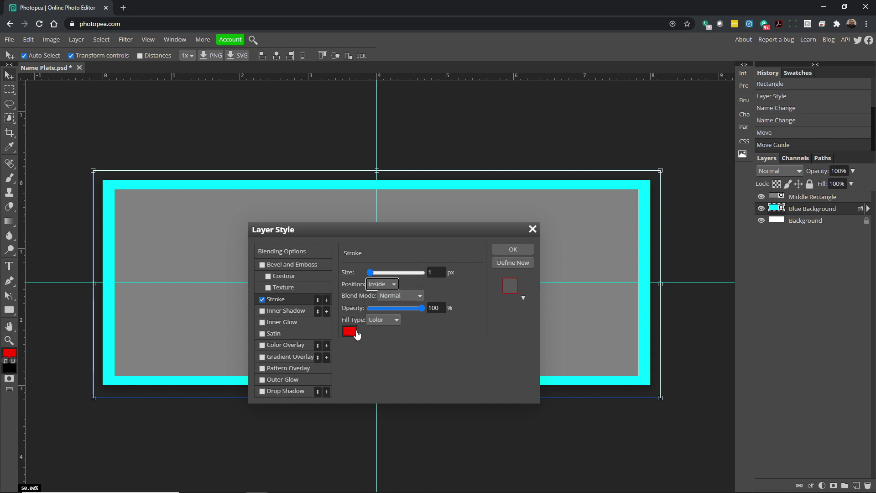
left_click_drag(370, 273, 374, 274)
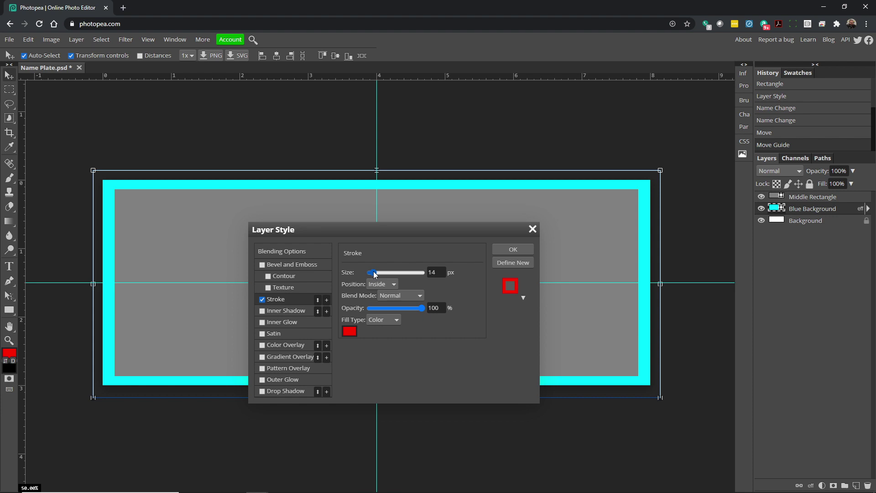
double_click(431, 272)
key("BackSpace")
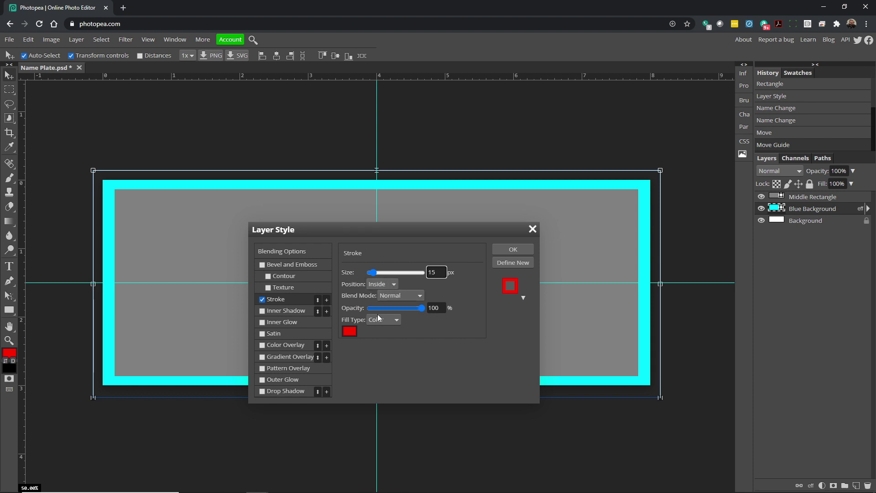
Set the stroke colour to white (ffffff) and apply the layer style.
left_click(353, 331)
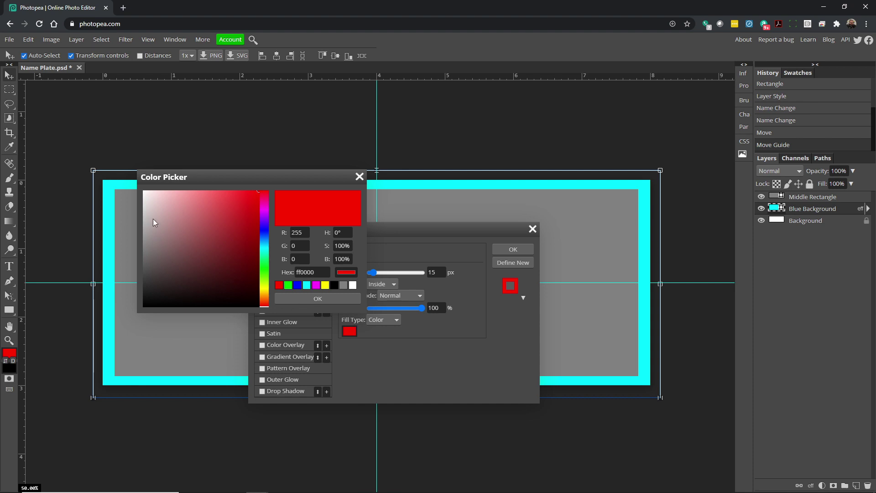
left_click_drag(149, 198, 133, 182)
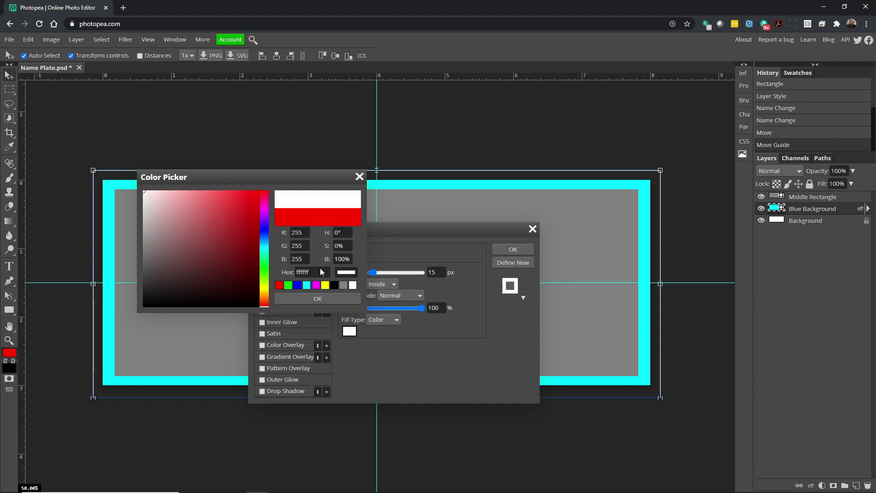
left_click(318, 298)
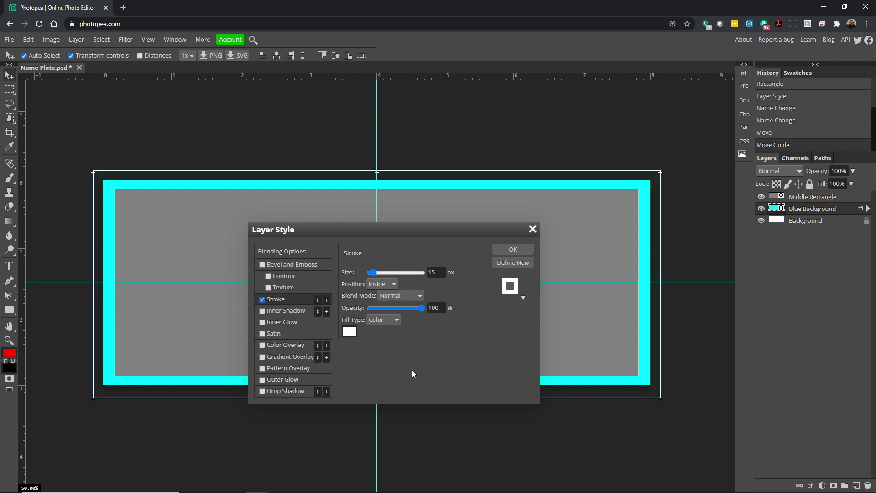
left_click(513, 250)
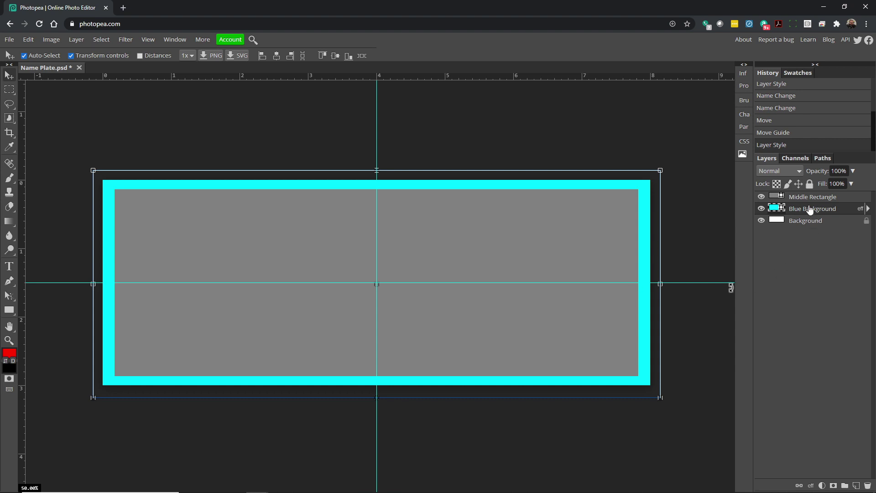
mouse_move(811, 210)
left_mouse_down()
mouse_move(809, 193)
mouse_move(811, 215)
left_mouse_up()
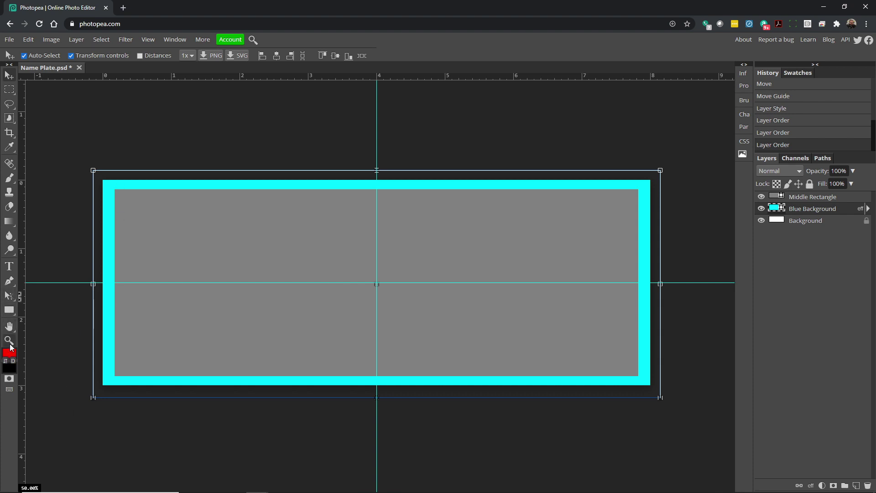
left_click(9, 340)
left_click(115, 271)
left_click(115, 271)
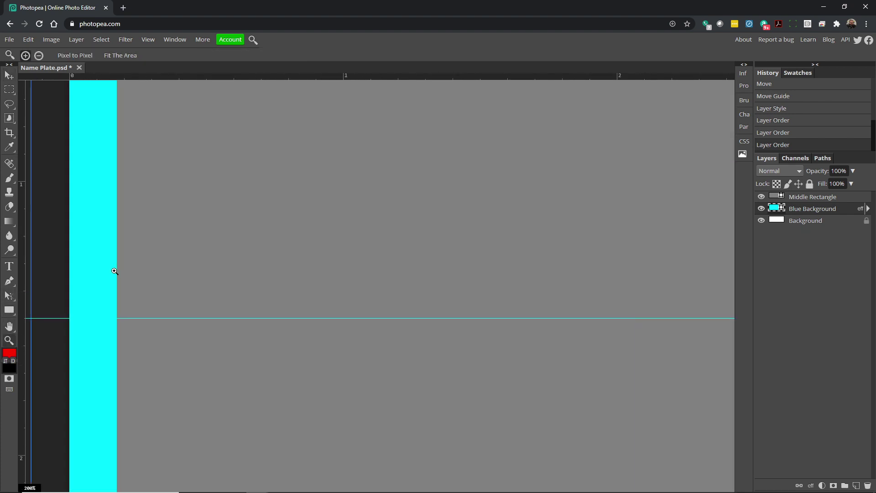
left_click(401, 258, "alt")
left_click(401, 257, "alt")
left_click(647, 246, "alt")
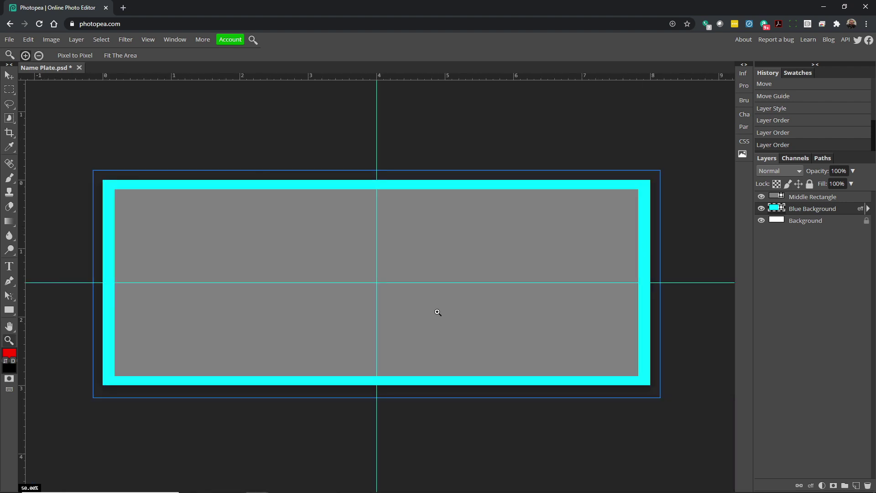
Expand Blue Background's effects, toggle its Stroke off and back on, then reselect the layer.
left_click(867, 209)
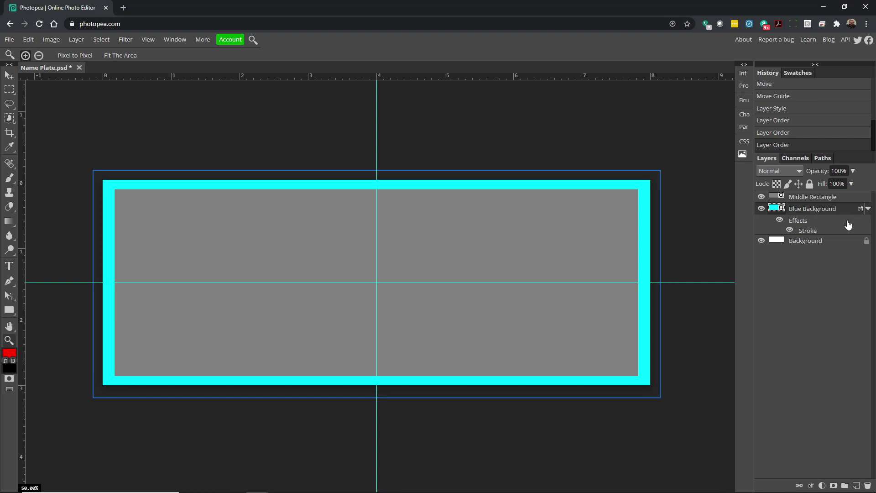
left_click(790, 228)
left_click(790, 230)
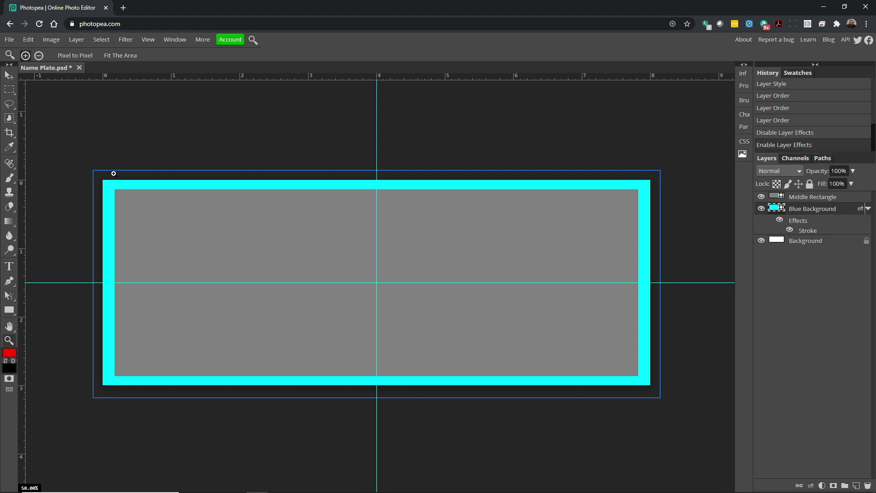
key("v")
left_click(264, 230)
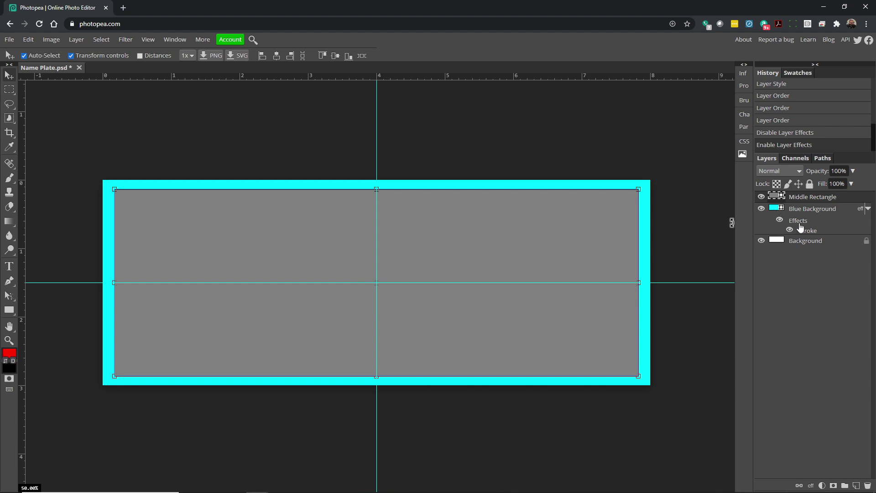
left_click(798, 212)
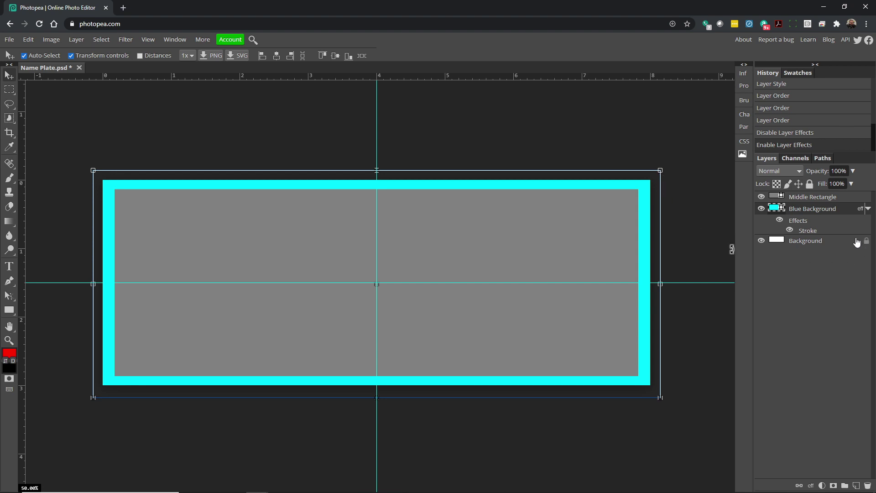
Uncheck Stroke in Blue Background's Layer Style, apply it, and collapse the effects list.
double_click(796, 223)
left_click(262, 299)
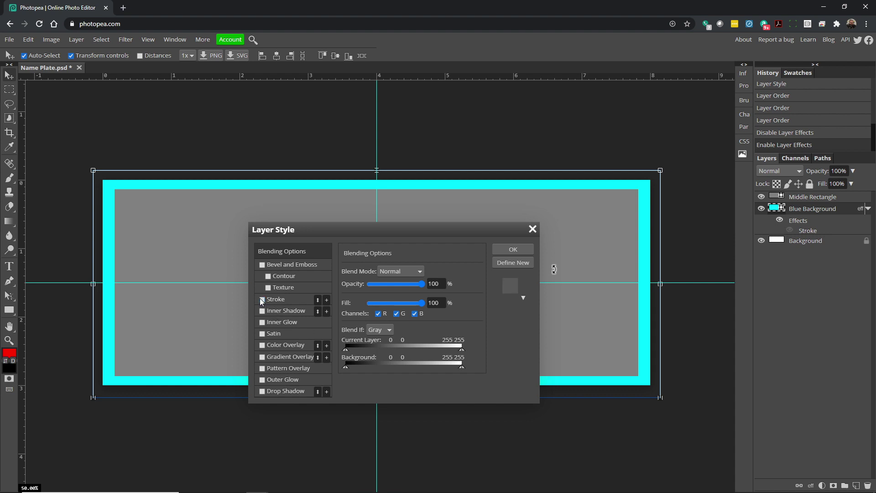
left_click(514, 252)
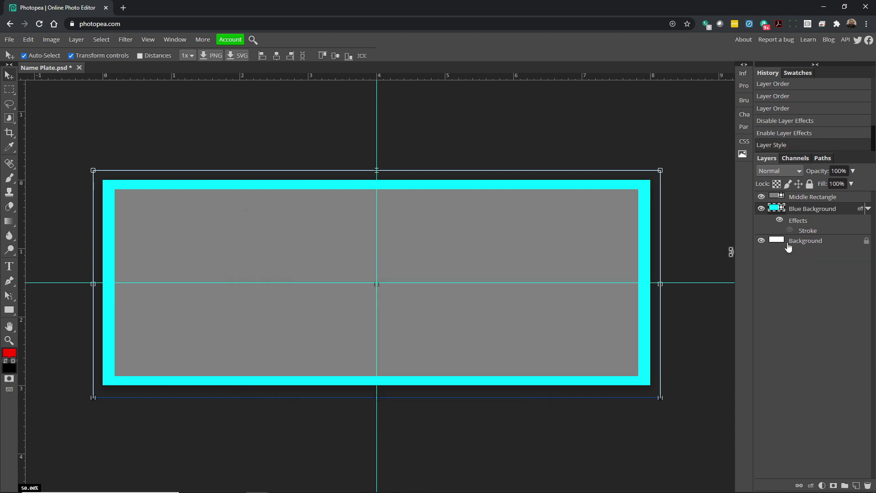
left_click(867, 210)
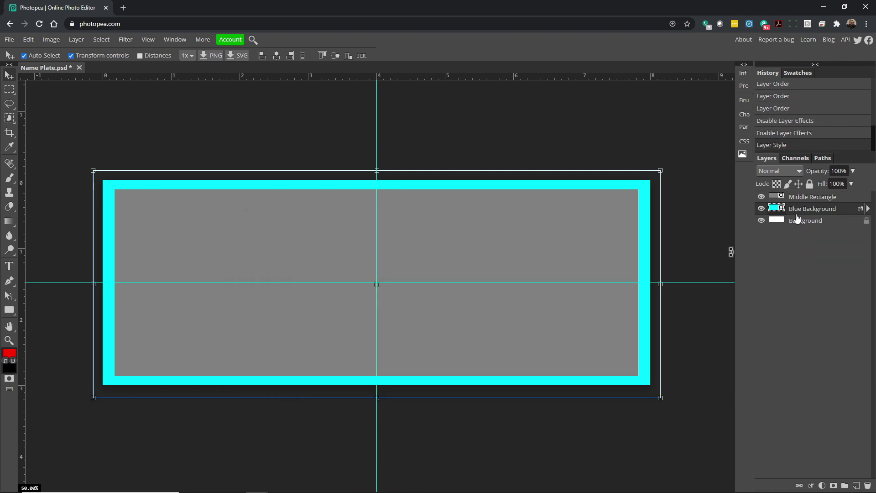
left_click(868, 210)
left_click(868, 210)
left_click(804, 199)
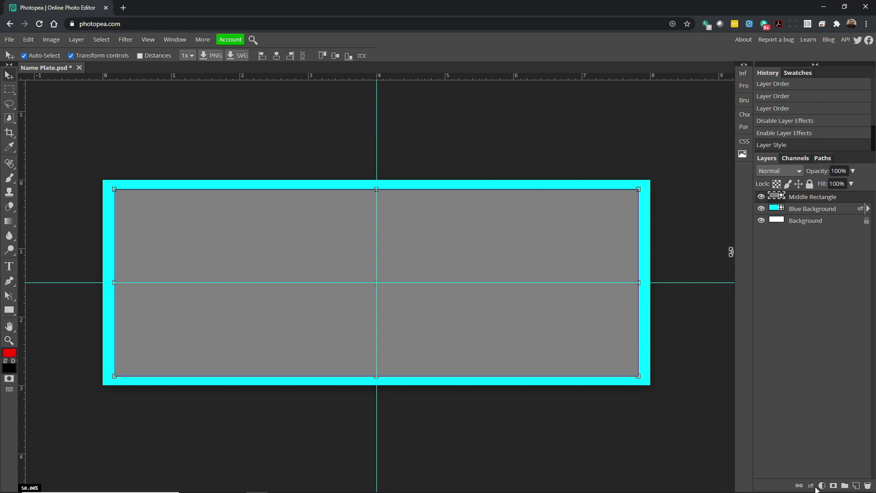
Add a 20 px white Stroke effect to Middle Rectangle.
left_click(811, 486)
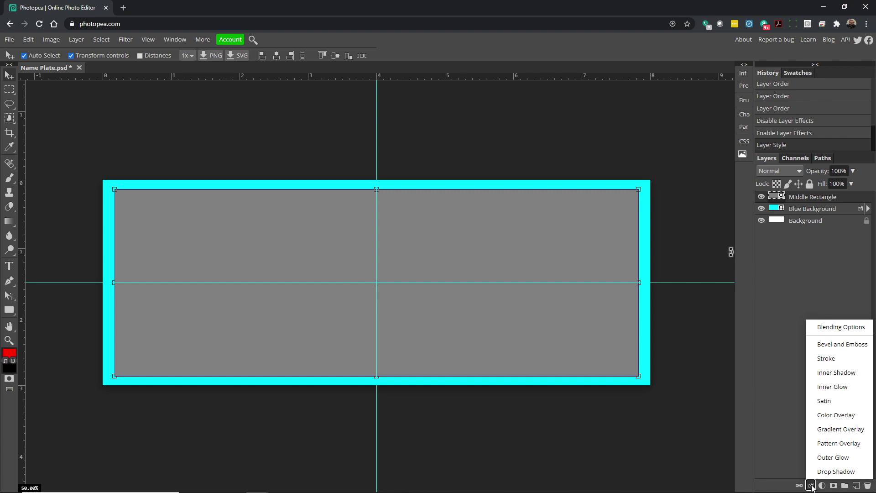
left_click(831, 359)
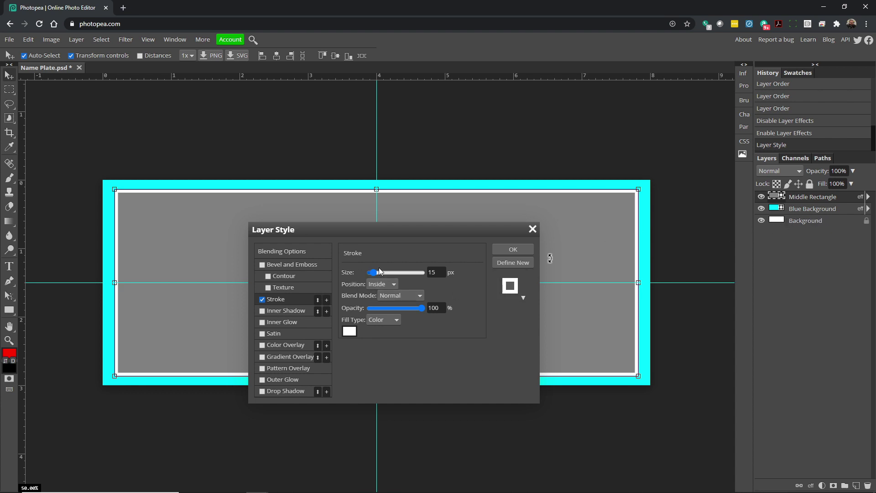
left_click_drag(376, 274, 376, 277)
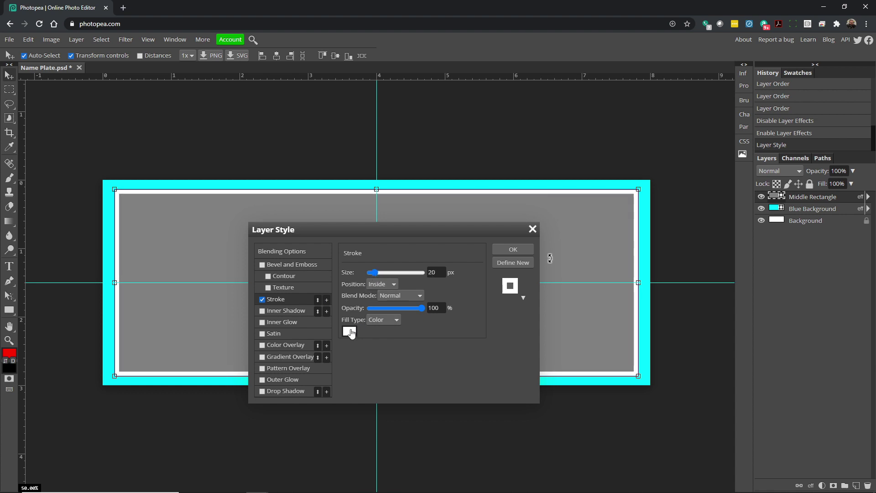
left_click(349, 331)
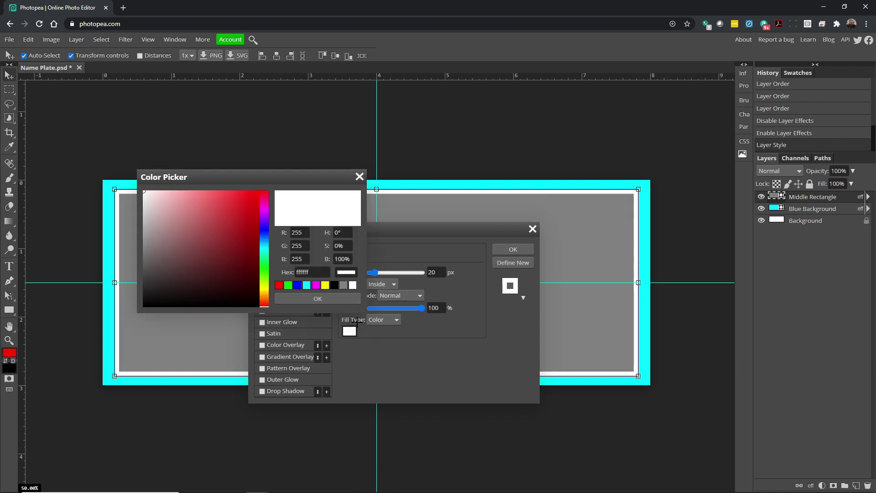
left_click(319, 298)
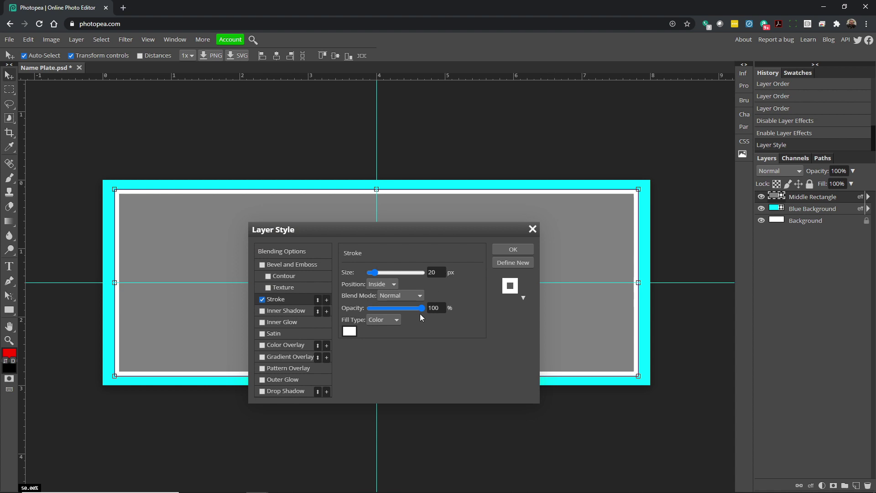
Keep the white stroke positioned Inside and add a second Stroke effect.
mouse_move(421, 308)
left_mouse_down()
mouse_move(386, 307)
mouse_move(429, 302)
left_mouse_up()
left_click(376, 287)
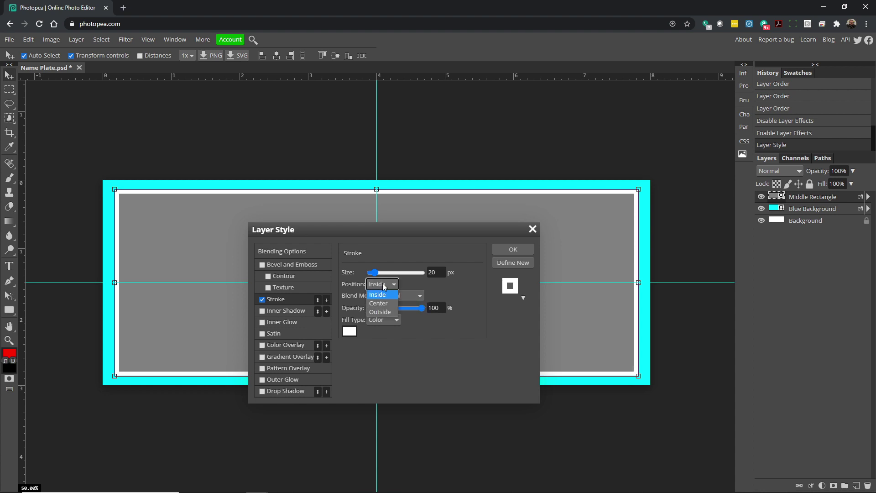
left_click(381, 312)
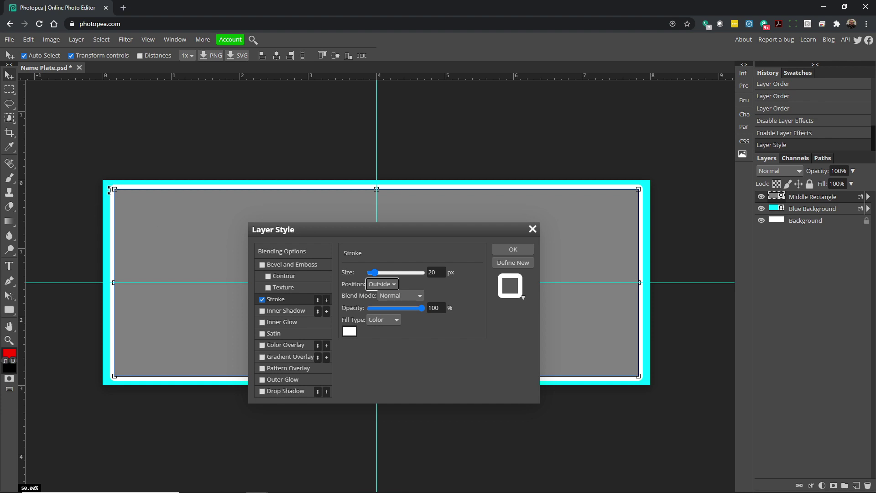
left_click(377, 285)
left_click(378, 294)
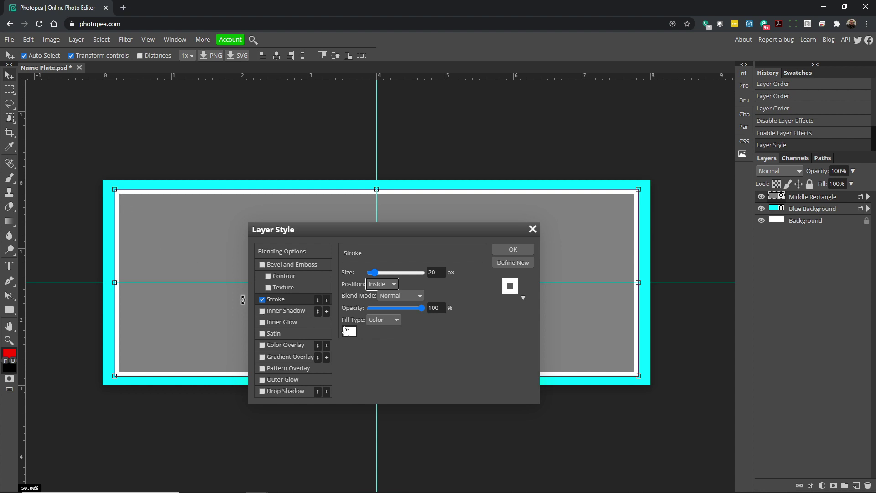
left_click(327, 301)
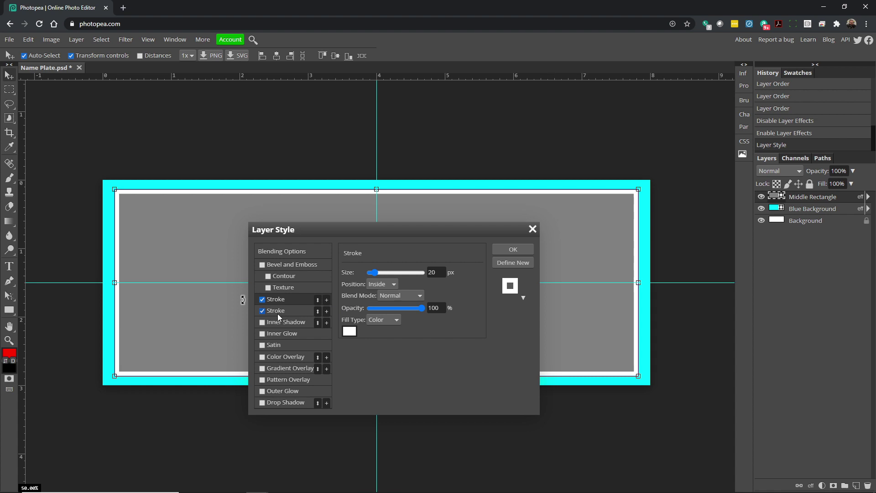
Colour the second stroke dark blue and swap the order of the two strokes.
left_click(350, 332)
left_click_drag(262, 232, 264, 241)
left_click(246, 251)
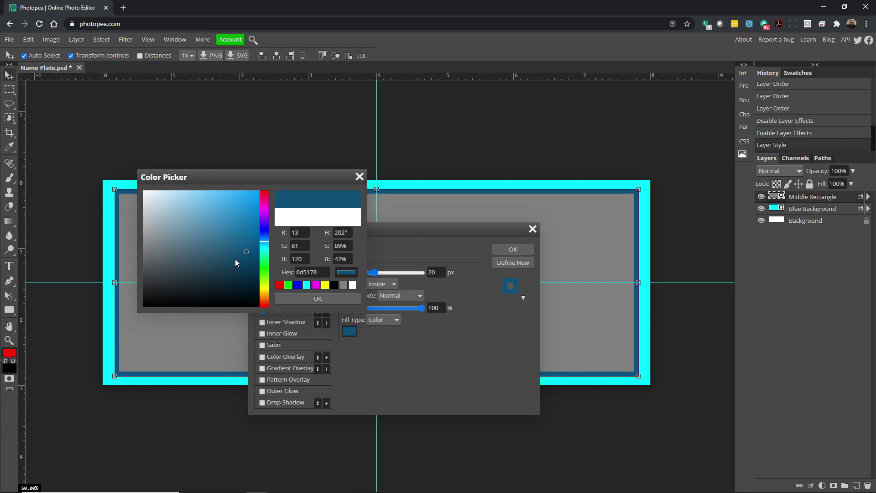
left_click(235, 255)
left_click(307, 299)
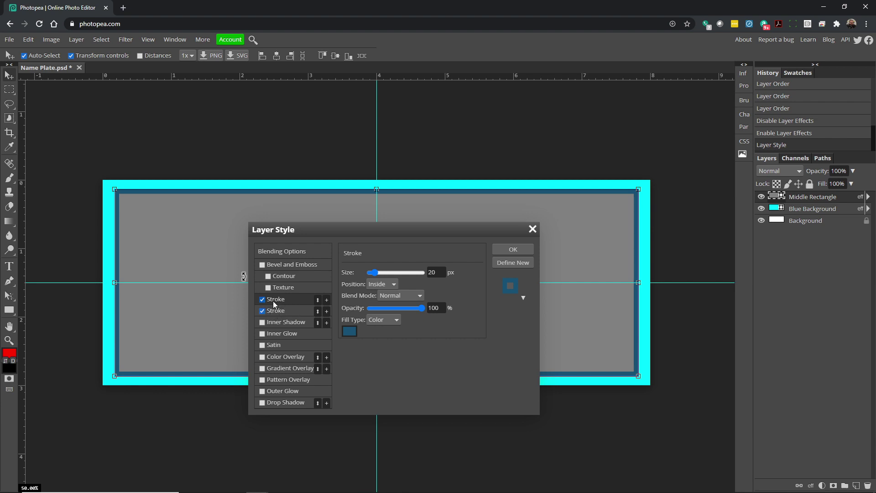
left_click(319, 313)
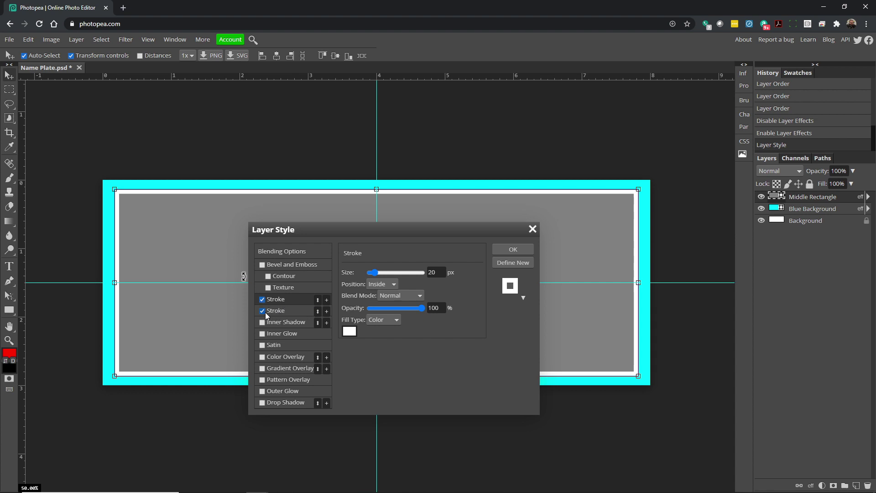
Thicken the dark blue inside stroke to 30 px.
left_click(262, 299)
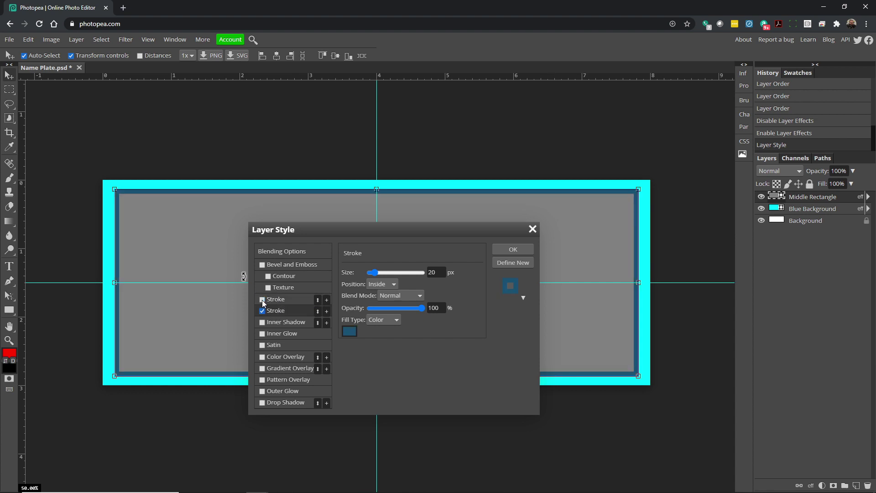
left_click(262, 299)
left_click(262, 300)
left_click(262, 300)
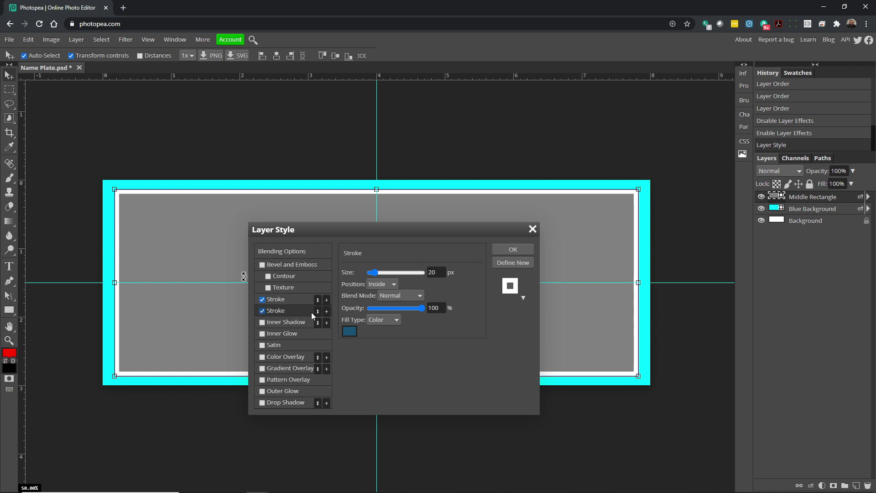
left_click_drag(374, 273, 378, 271)
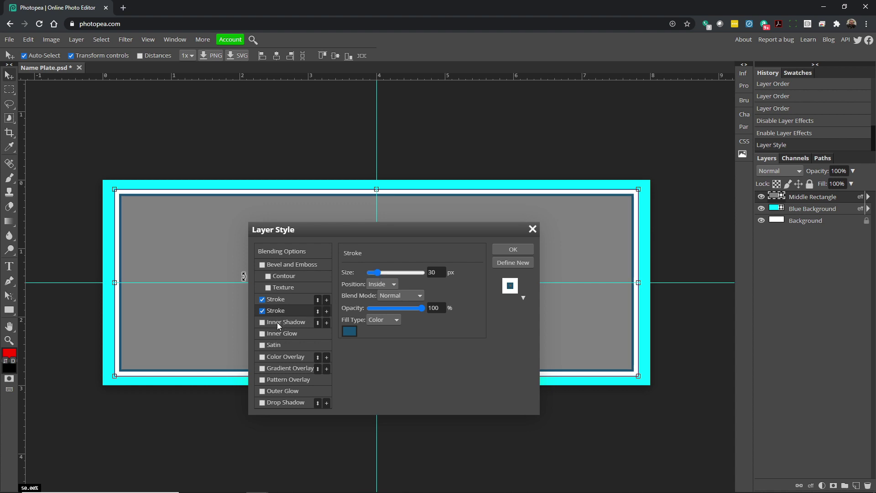
Reorder the strokes so white is outer, and enable Drop Shadow.
left_click(286, 301)
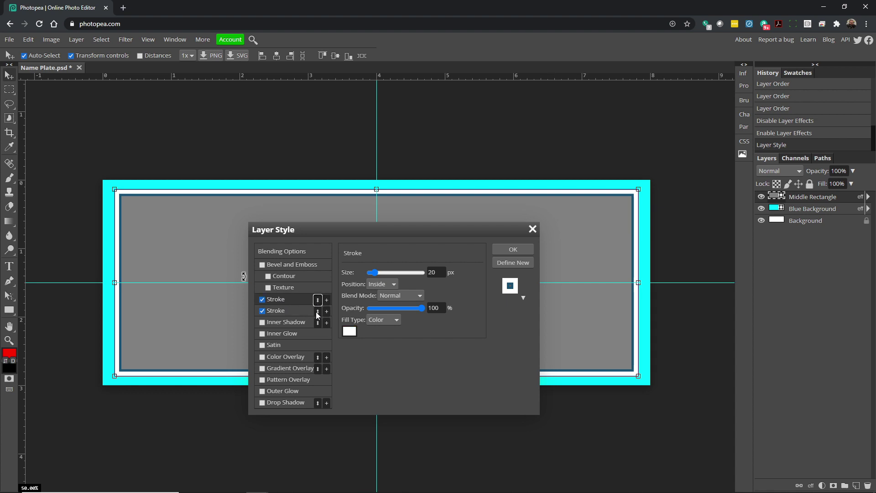
left_click(318, 301)
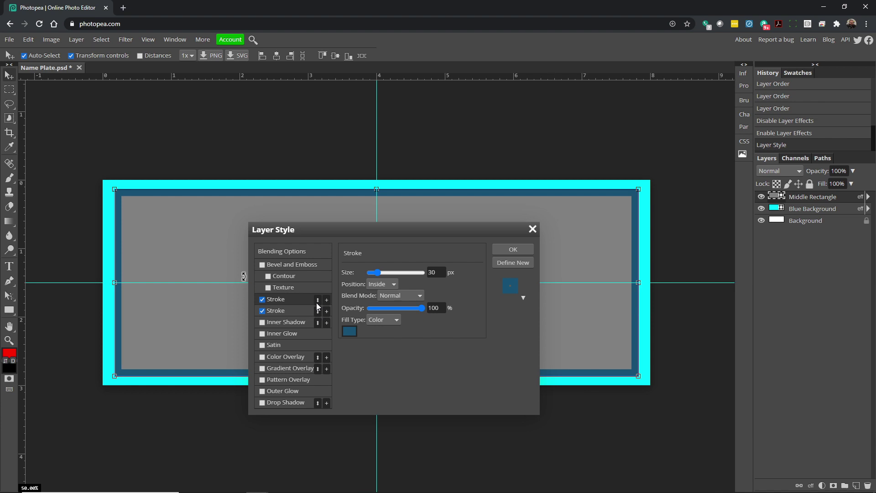
left_click(318, 302)
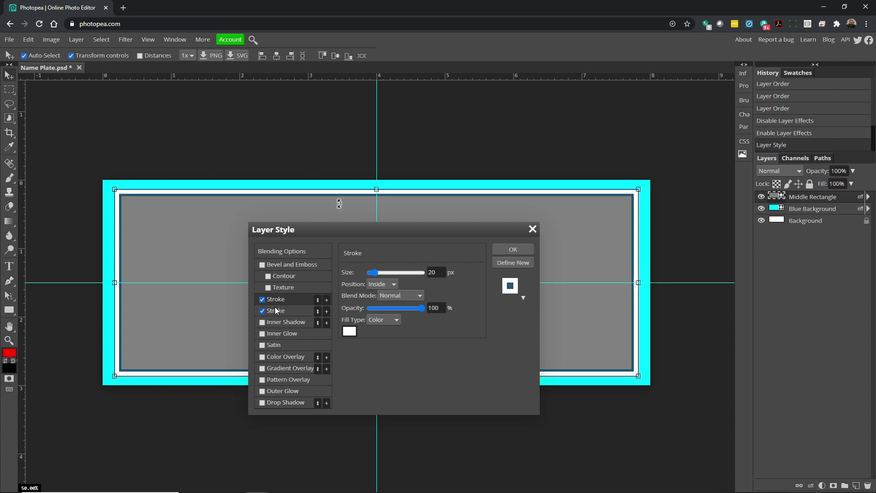
left_click(262, 403)
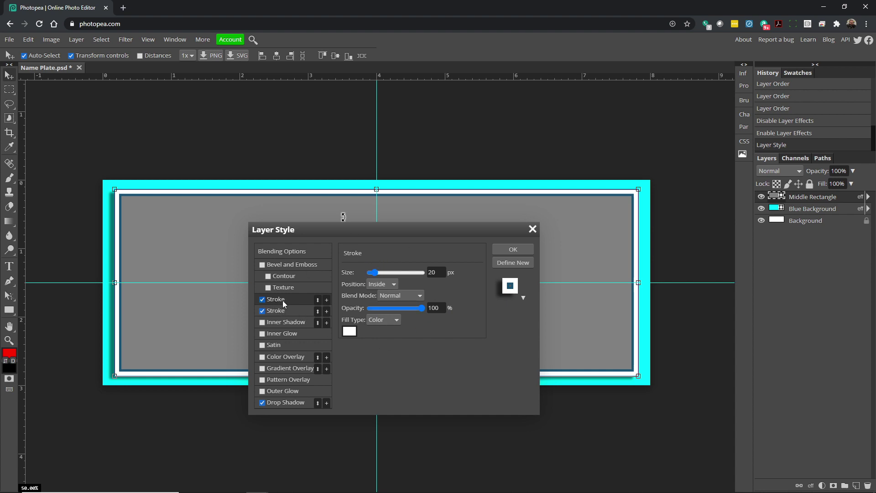
Set the drop shadow to 120° angle, 14 px distance, 8% spread and 19 px size.
left_click(285, 403)
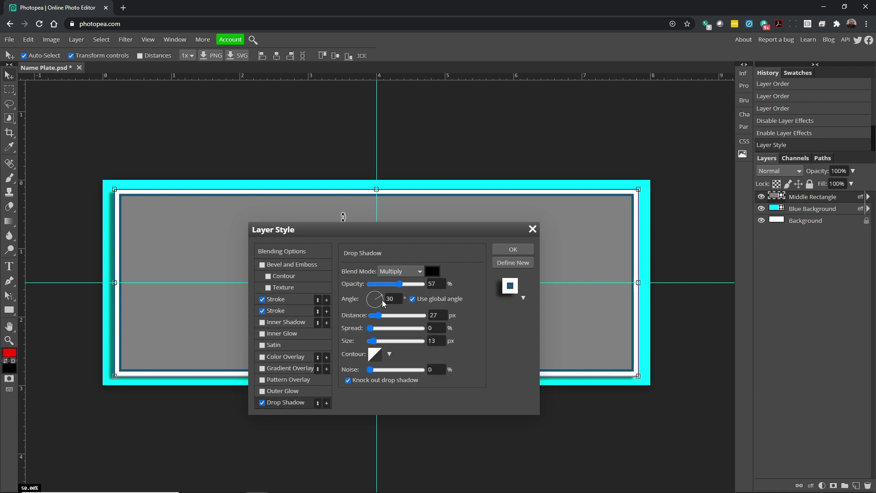
left_click(398, 295)
type("120")
left_click(468, 310)
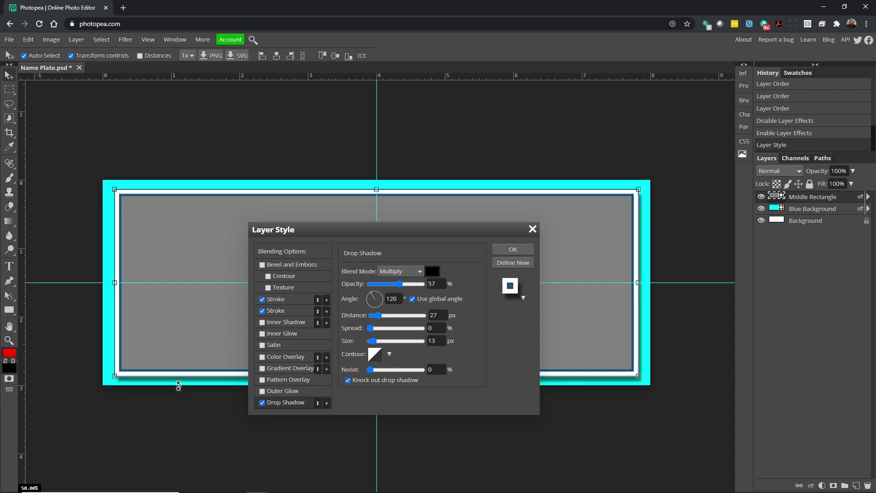
mouse_move(377, 315)
left_mouse_down()
mouse_move(411, 316)
mouse_move(375, 316)
mouse_move(372, 327)
left_mouse_up()
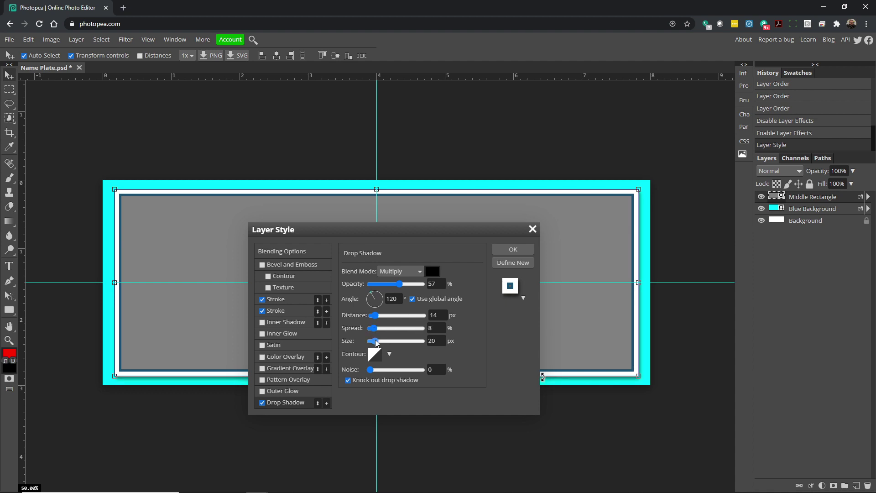
left_click_drag(376, 341, 378, 341)
left_click(263, 311)
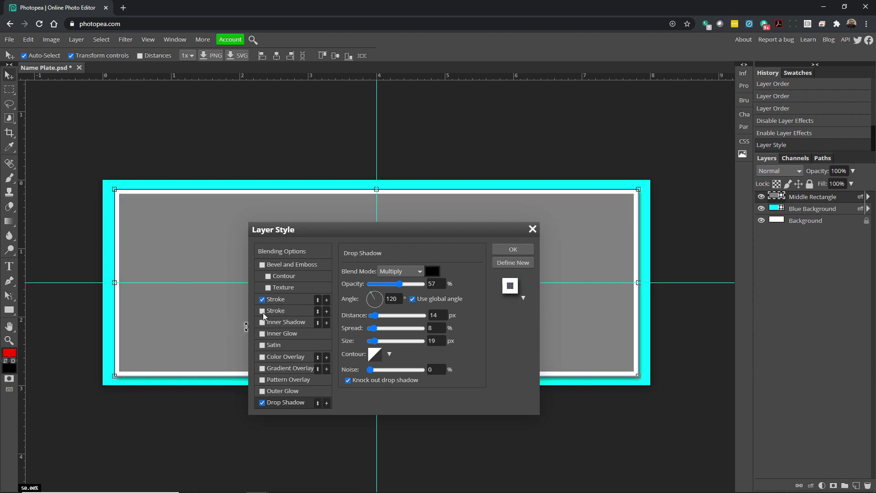
left_click(263, 312)
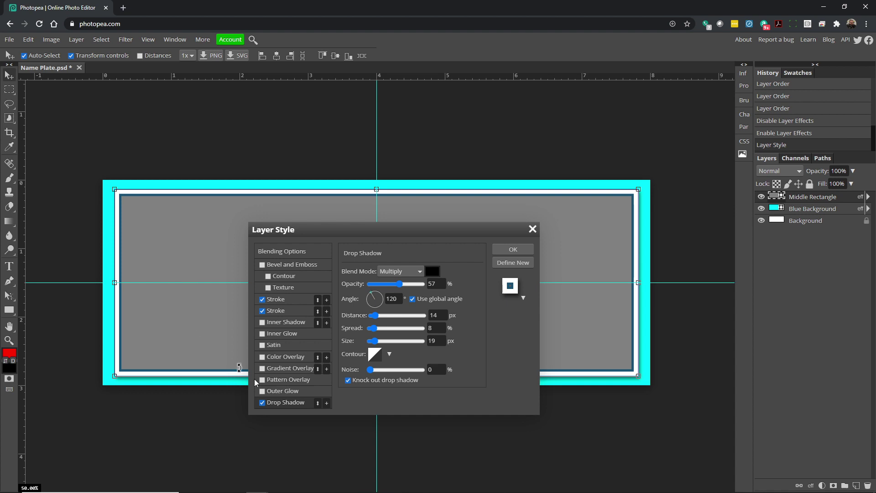
Enable Pattern Overlay on Middle Rectangle using the tan diamond pattern at 100% scale.
left_click(275, 381)
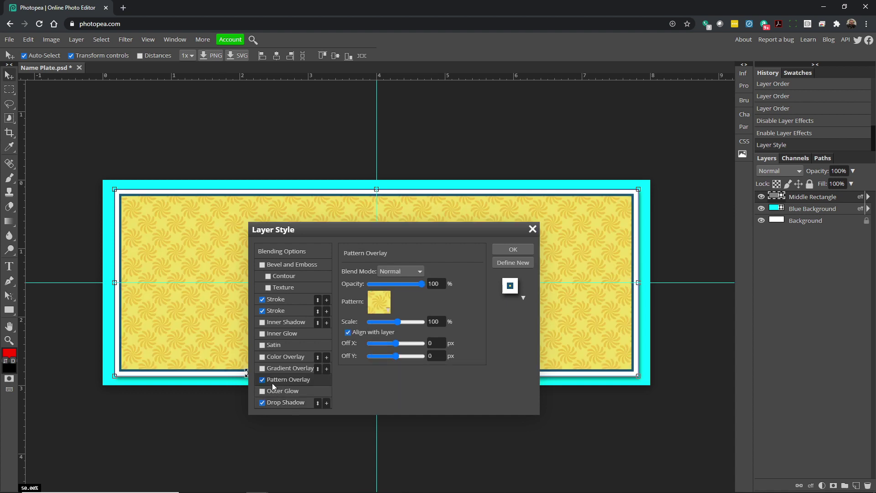
left_click_drag(331, 230, 375, 192)
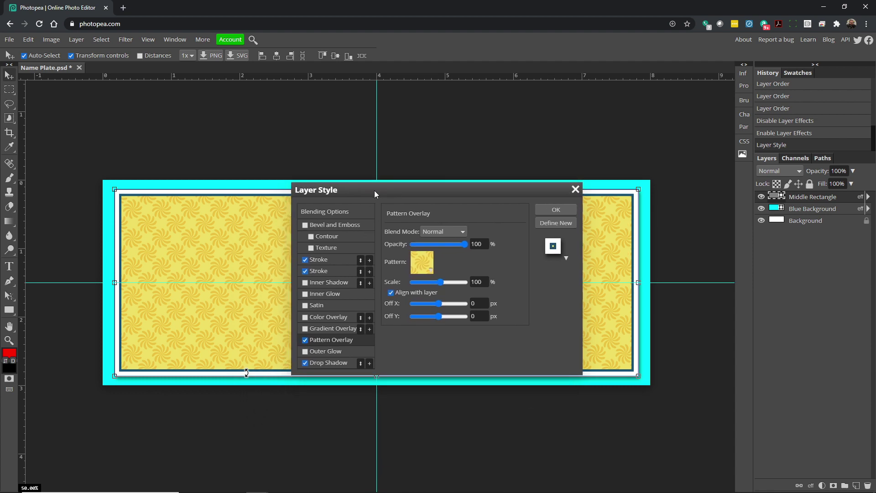
left_click(435, 271)
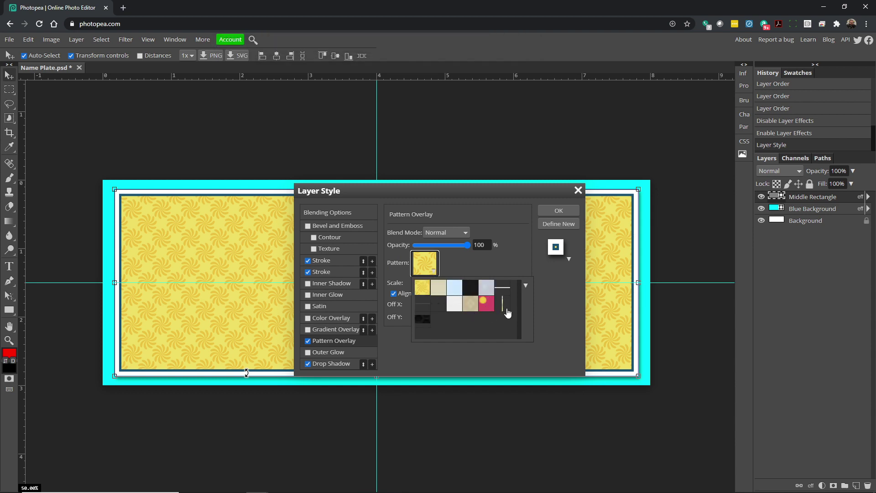
left_click(526, 286)
left_click(470, 306)
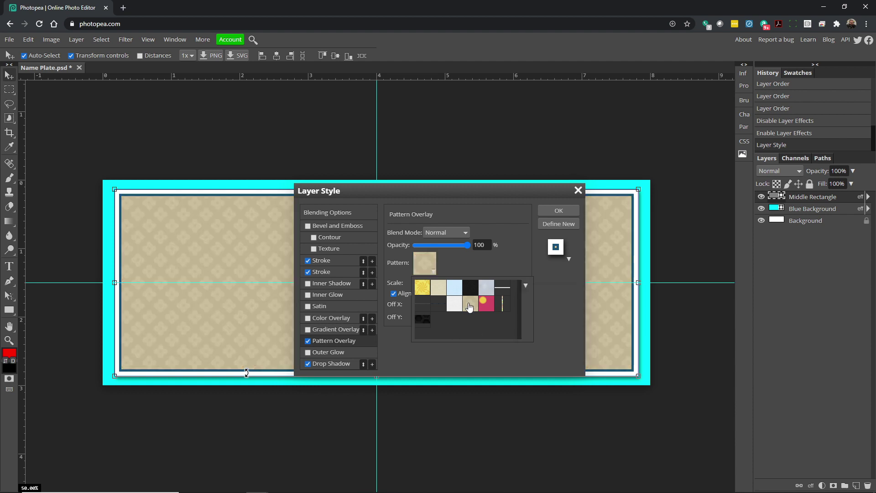
left_click(439, 289)
left_click(421, 289)
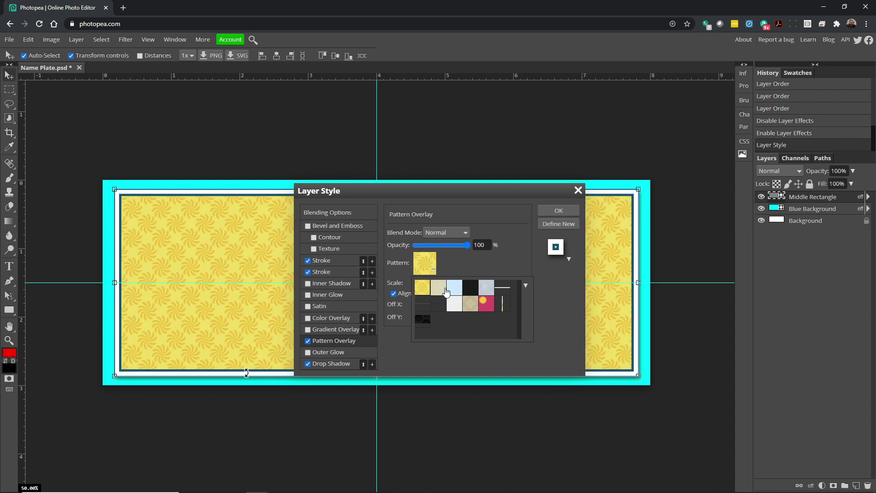
left_click(455, 289)
left_click(479, 292)
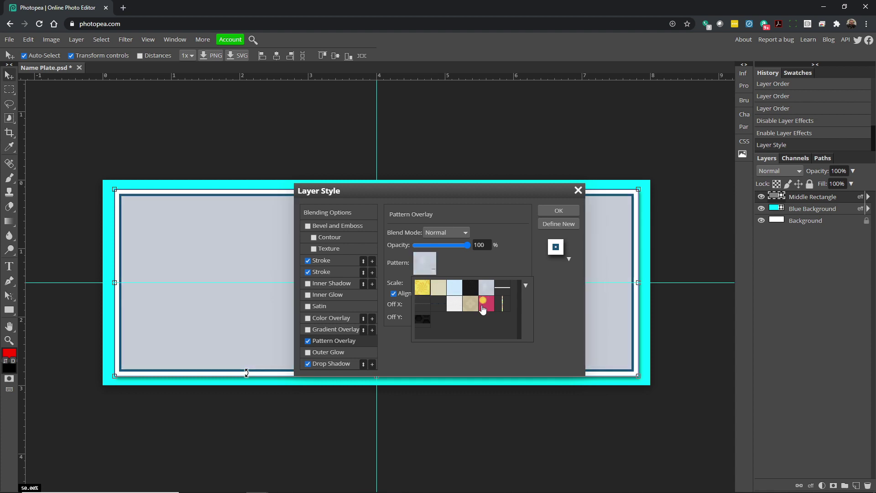
left_click(483, 306)
left_click(469, 307)
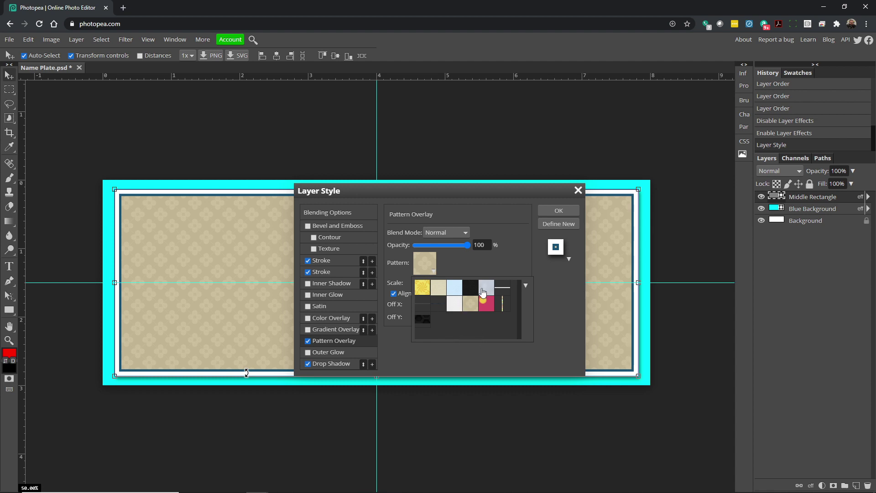
left_click(473, 268)
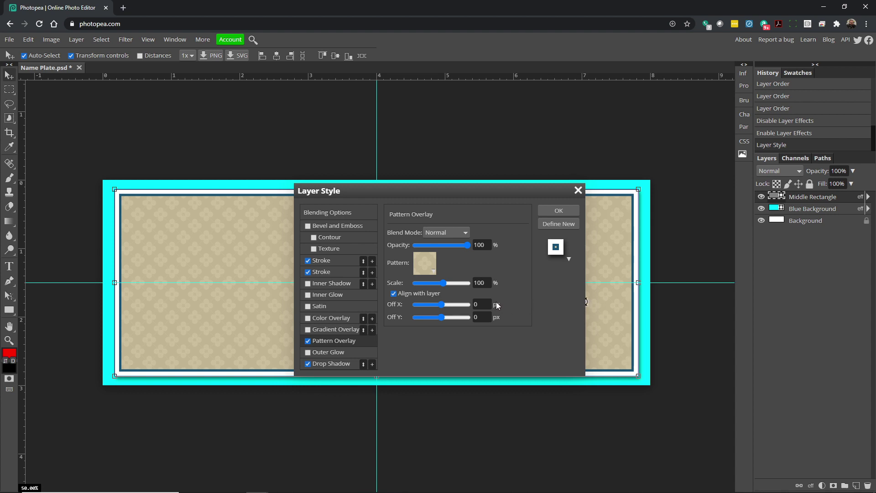
Add an orange-yellow Gradient Overlay to the rectangle and fade it so the pattern shows through.
left_click(308, 329)
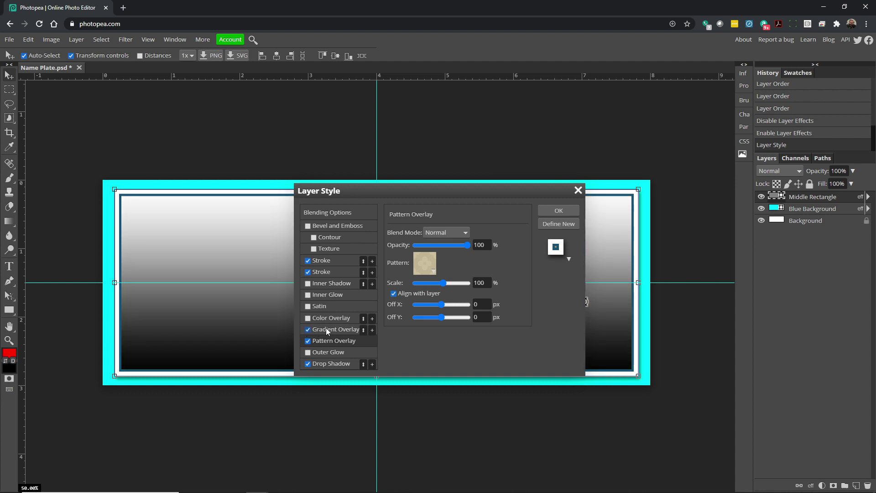
left_click(326, 328)
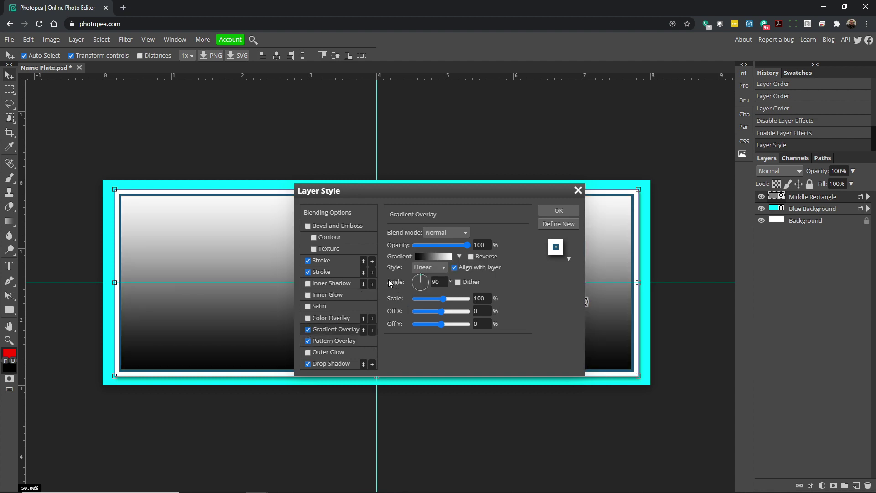
left_click(459, 256)
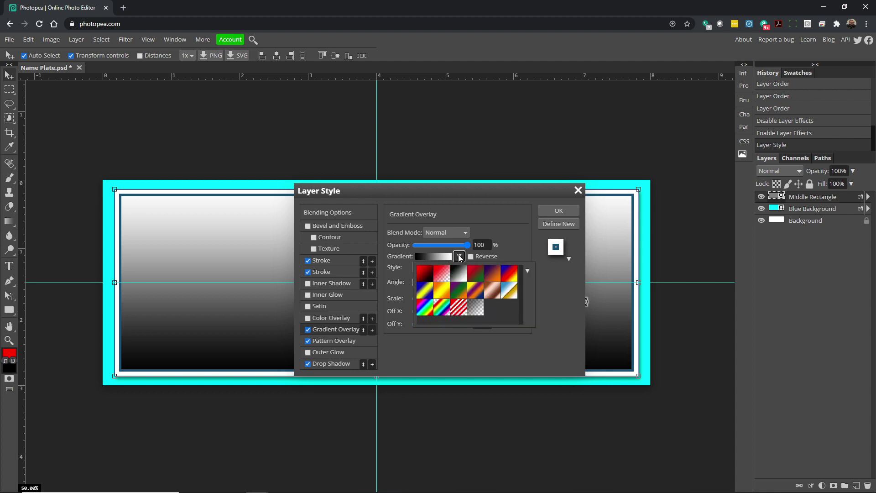
left_click(443, 290)
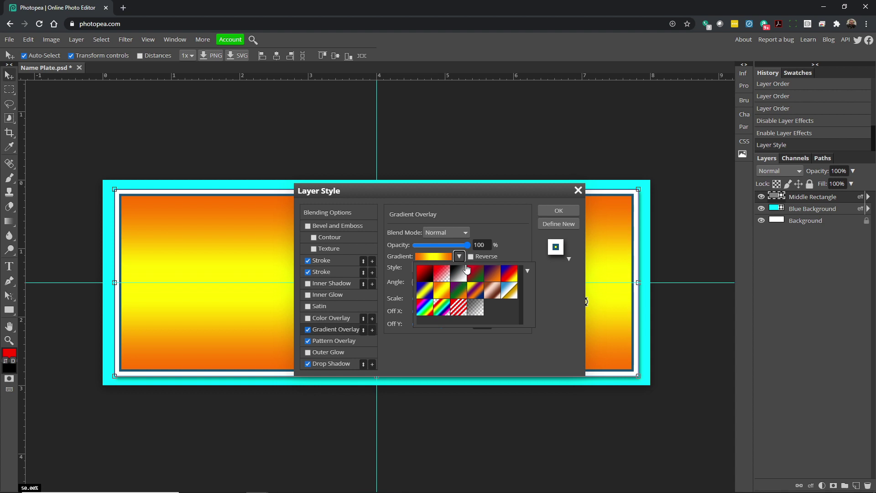
left_click(513, 241)
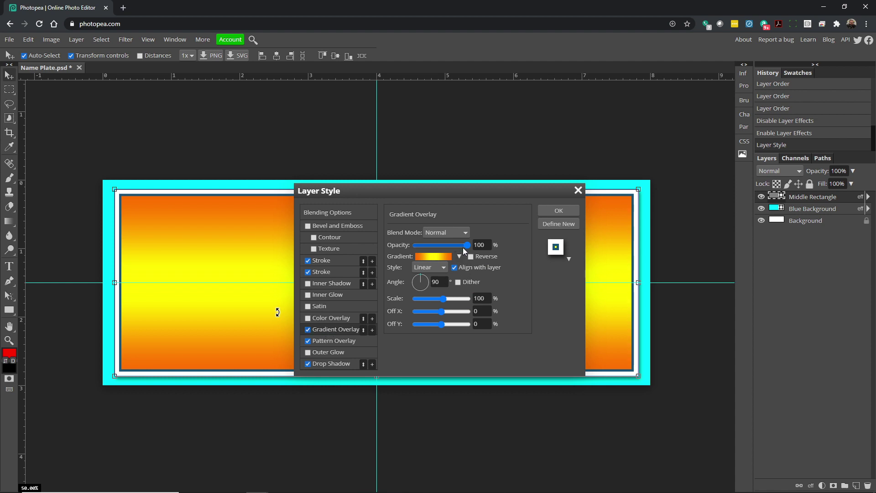
left_click_drag(463, 247, 434, 247)
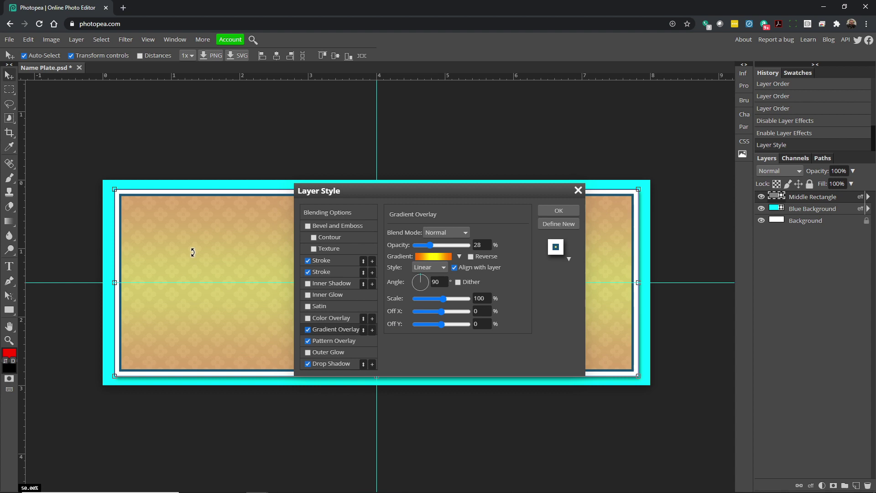
Try several colourful gradient presets, then settle on the black-to-white gradient.
left_click(459, 257)
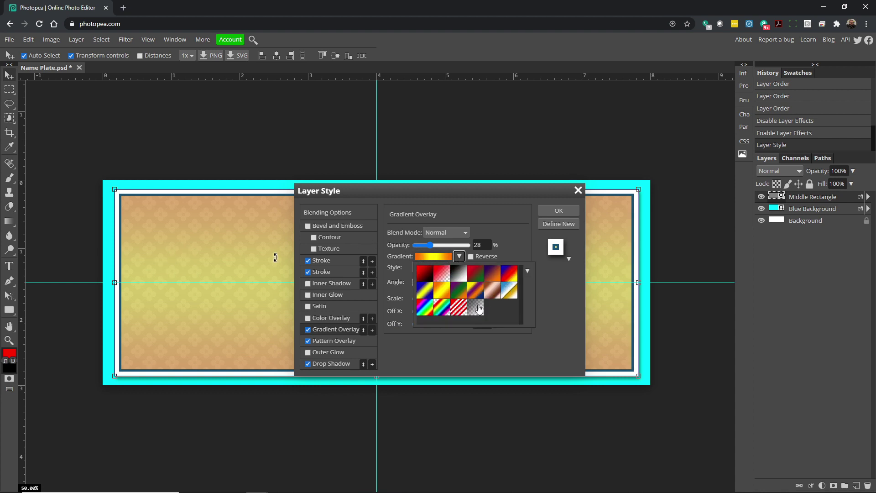
left_click(429, 291)
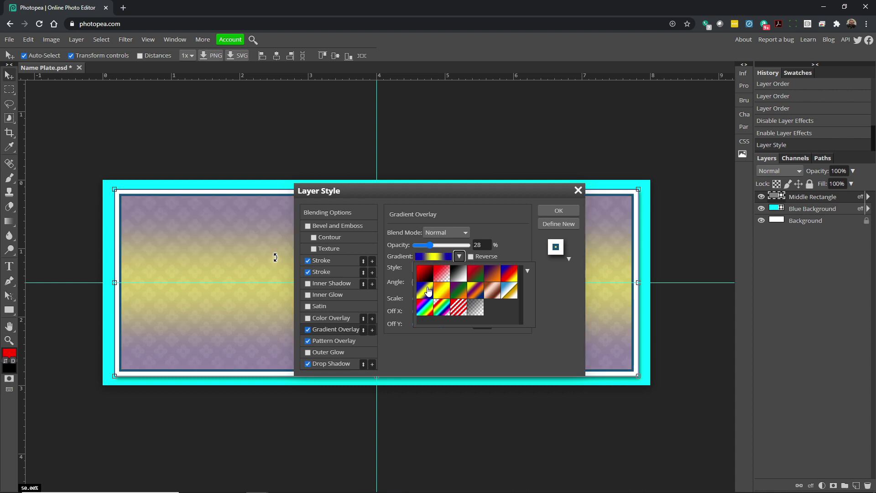
left_click(474, 277)
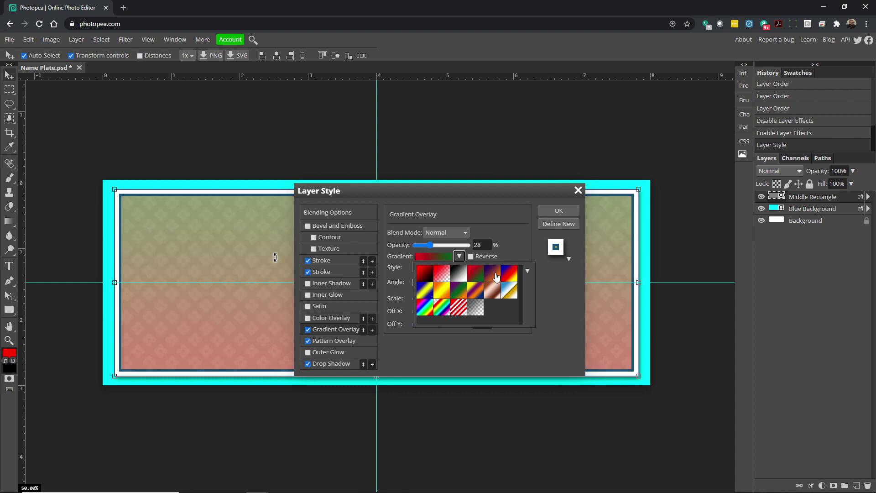
left_click(495, 276)
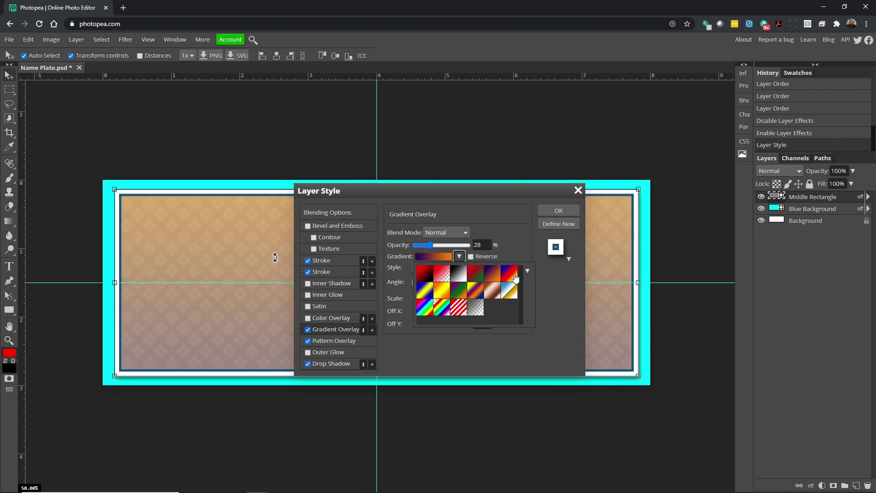
left_click(510, 294)
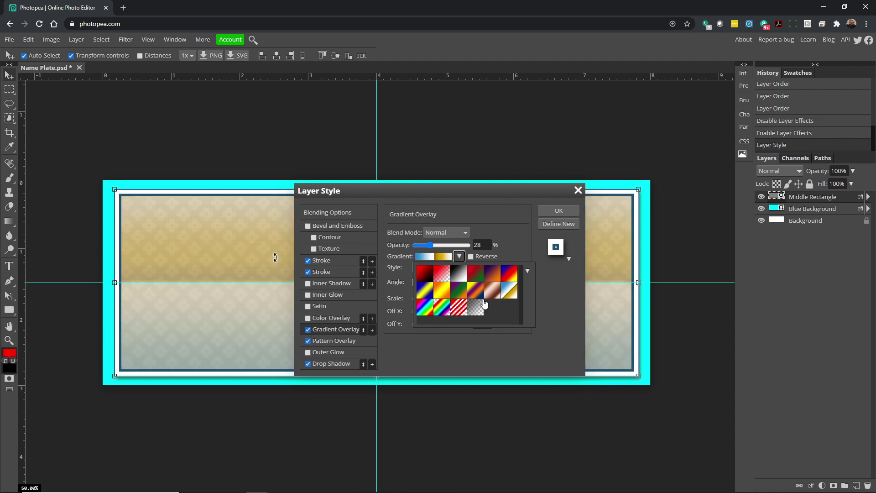
left_click(454, 311)
left_click(432, 311)
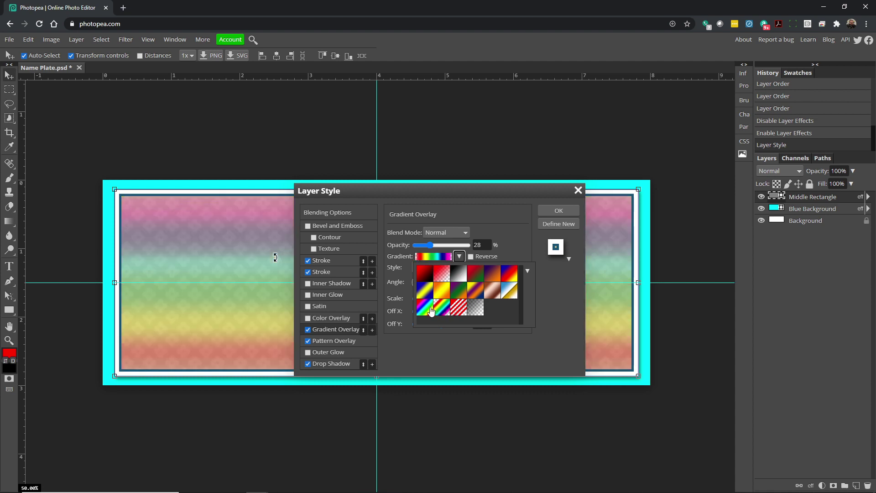
left_click(440, 307)
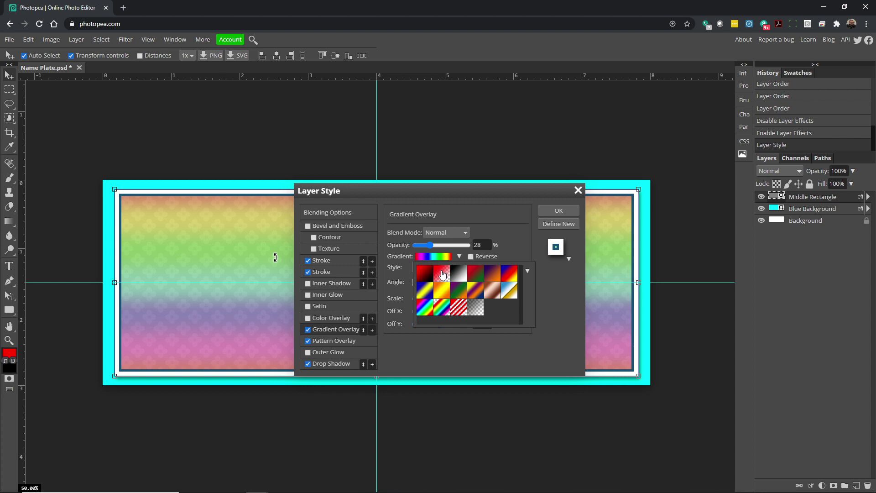
left_click(442, 274)
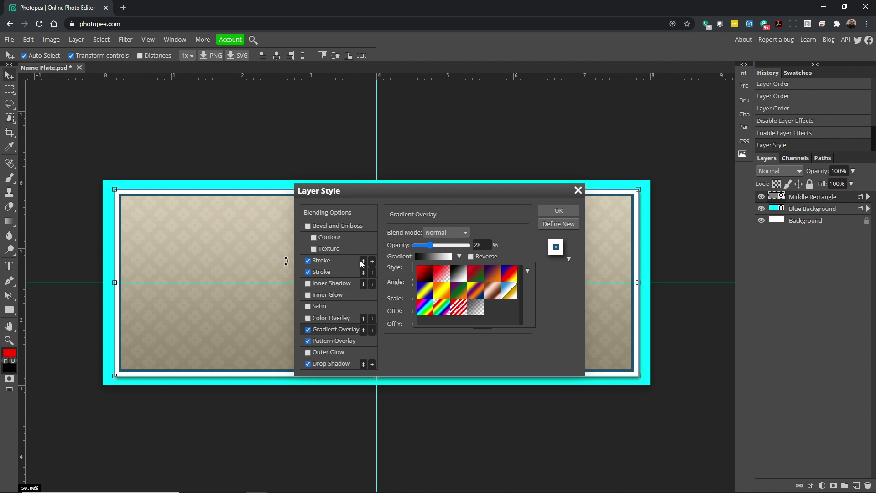
left_click(501, 235)
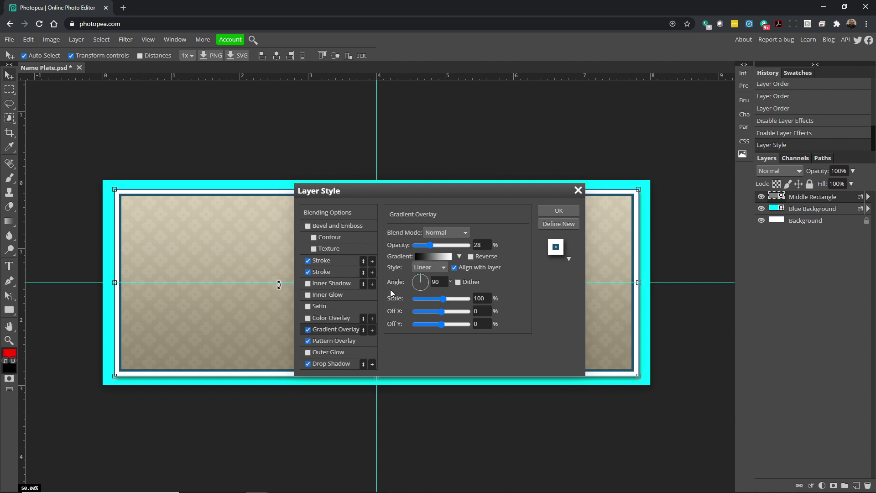
Review the Pattern Overlay and Drop Shadow settings and apply the Middle Rectangle's layer style.
left_click(340, 341)
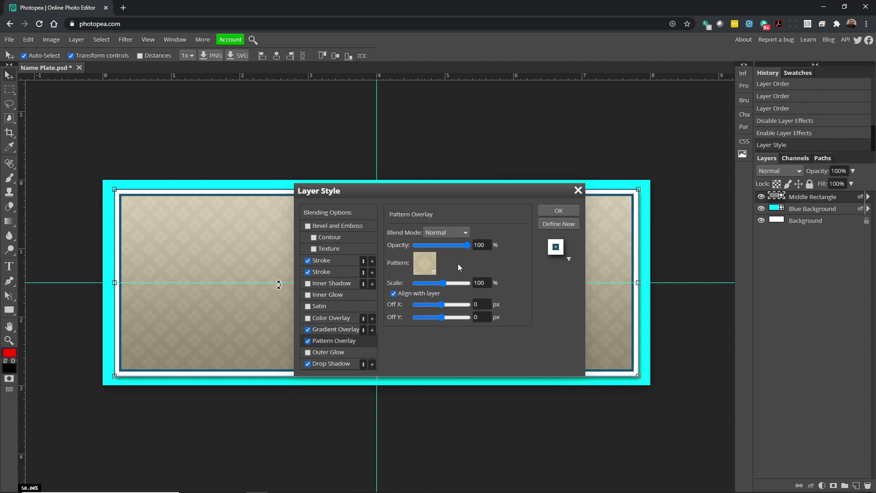
left_click(332, 363)
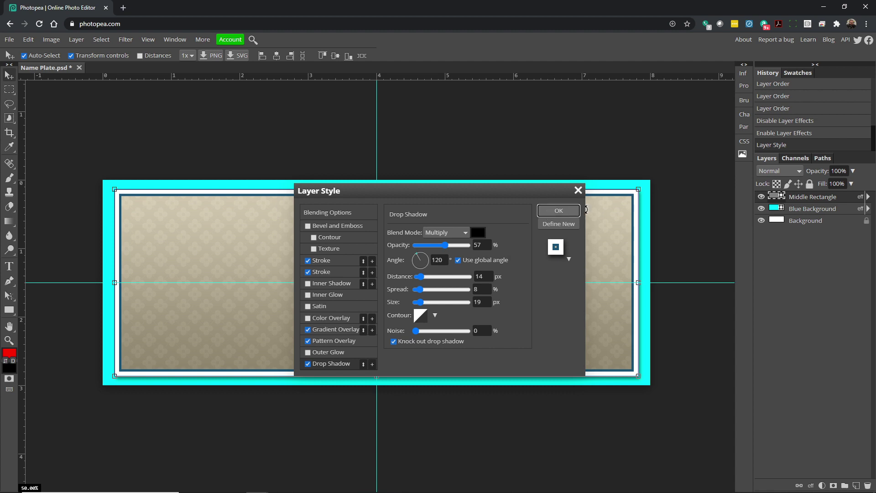
left_click(559, 210)
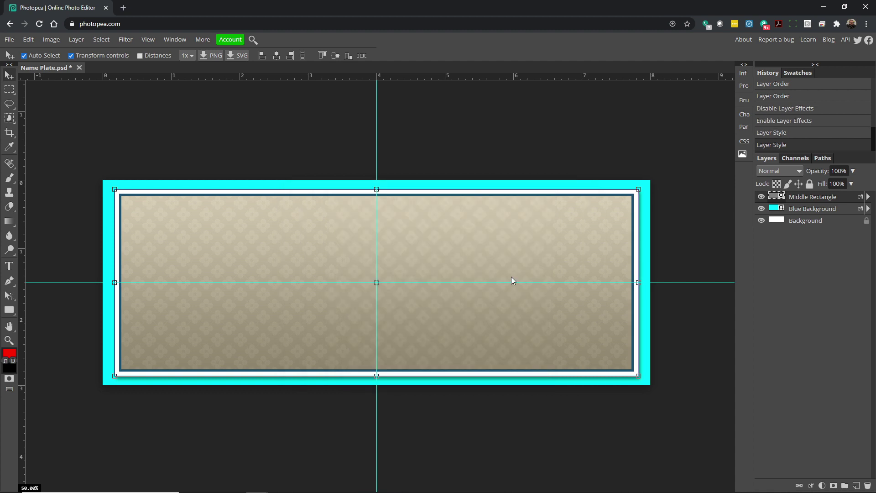
Toggle the Middle Rectangle's effects off and on to compare, then select the Blue Background layer.
left_click(869, 197)
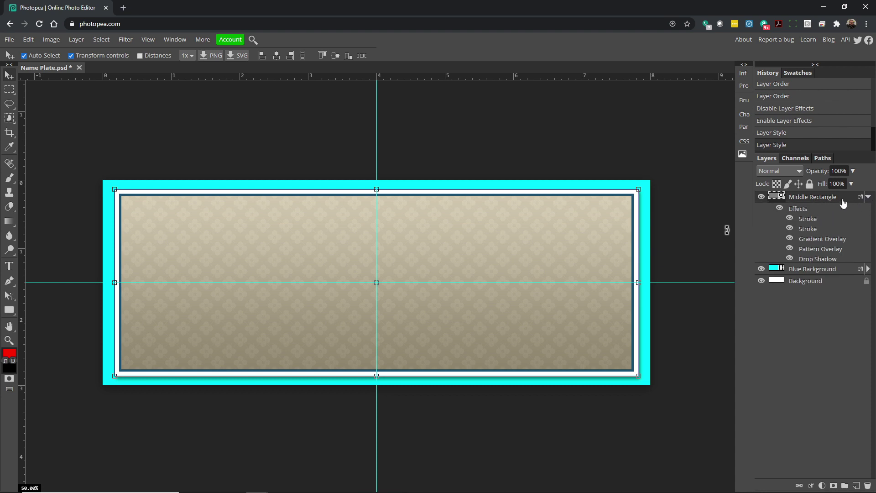
left_click(780, 210)
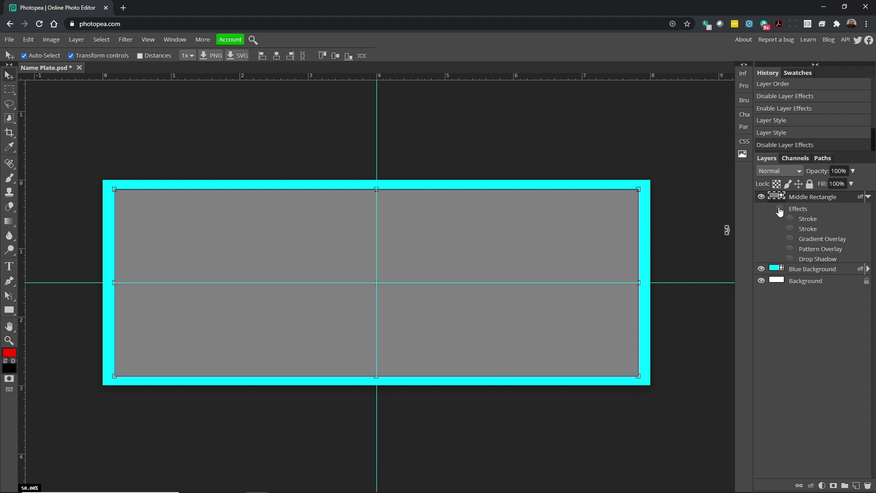
left_click(780, 210)
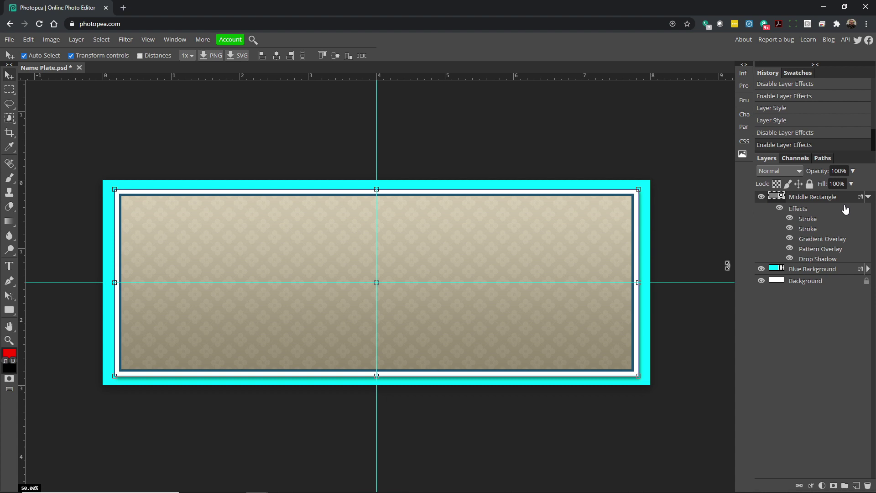
left_click(868, 197)
left_click(824, 211)
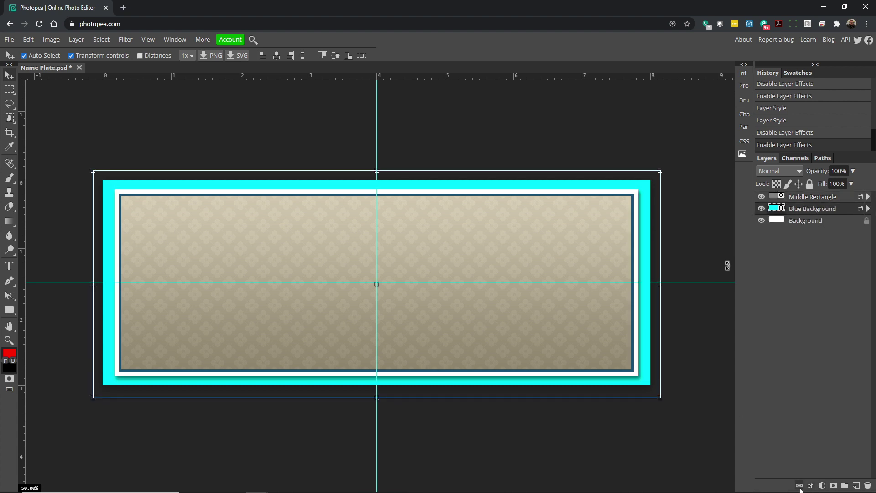
Add a yellow swirl Pattern Overlay to Blue Background, scaled to 142% with a shifted X offset.
left_click(811, 487)
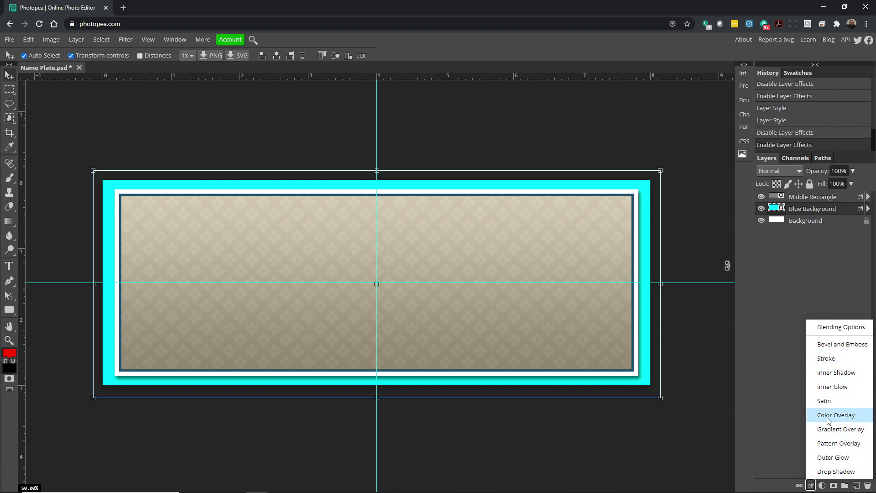
left_click(839, 443)
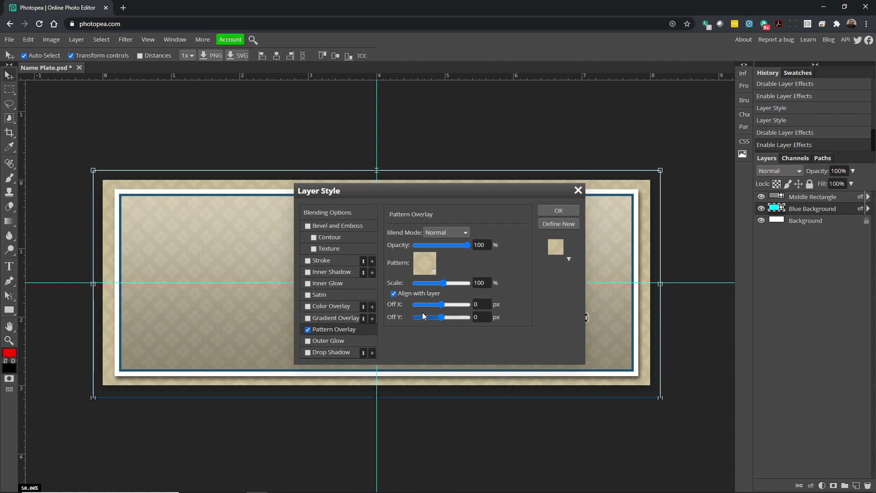
left_click(431, 268)
left_click(428, 287)
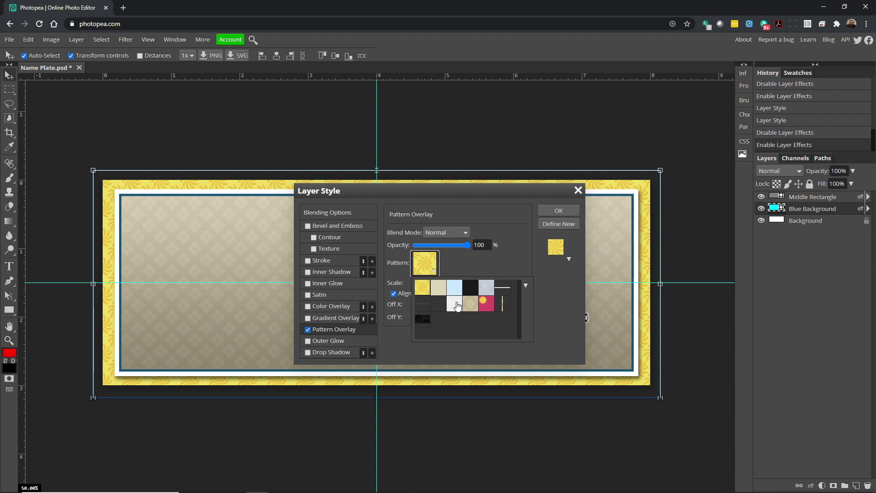
left_click(527, 285)
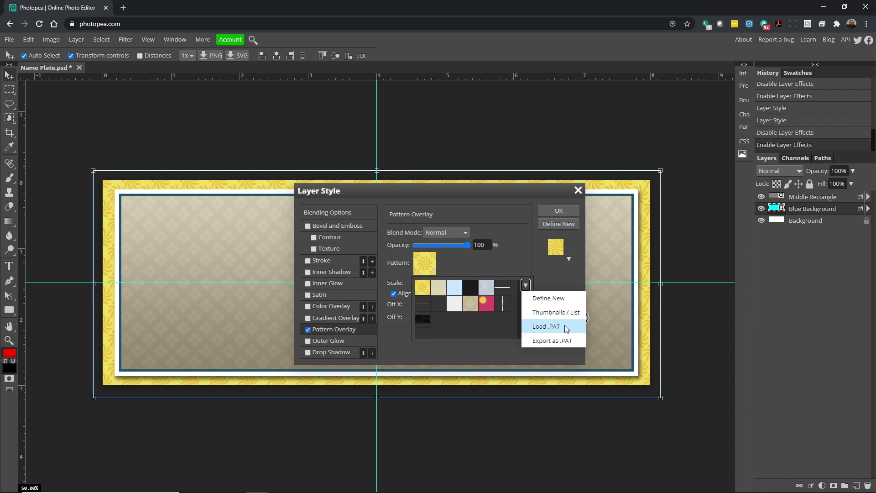
left_click(517, 268)
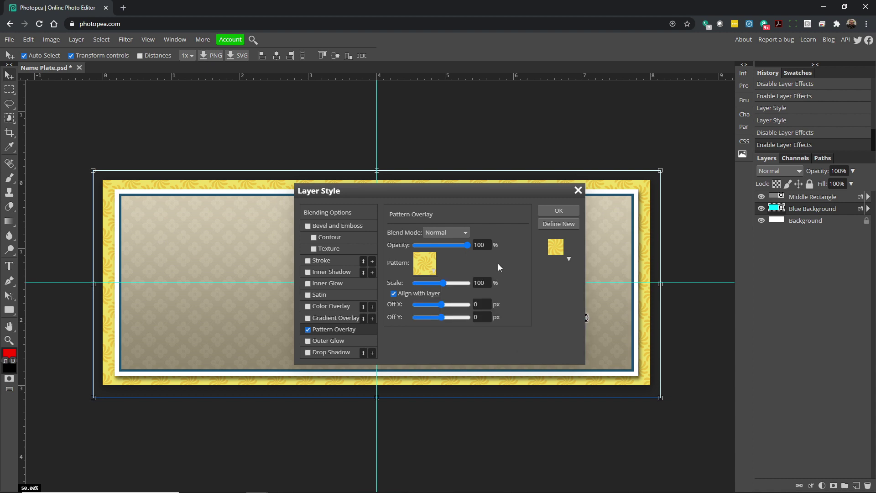
left_click_drag(443, 283, 449, 290)
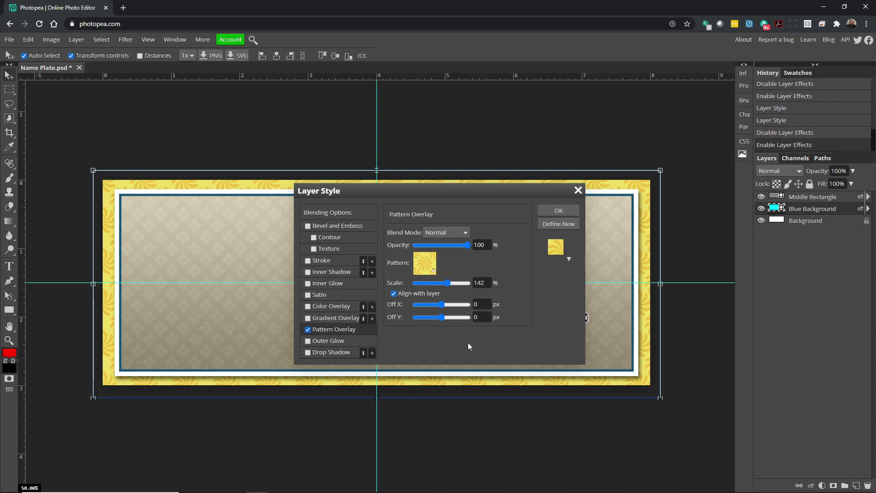
mouse_move(441, 305)
left_mouse_down()
mouse_move(427, 306)
mouse_move(441, 304)
left_mouse_up()
Shade the yellow border with a Gradient Overlay at about 74% opacity.
left_click(307, 318)
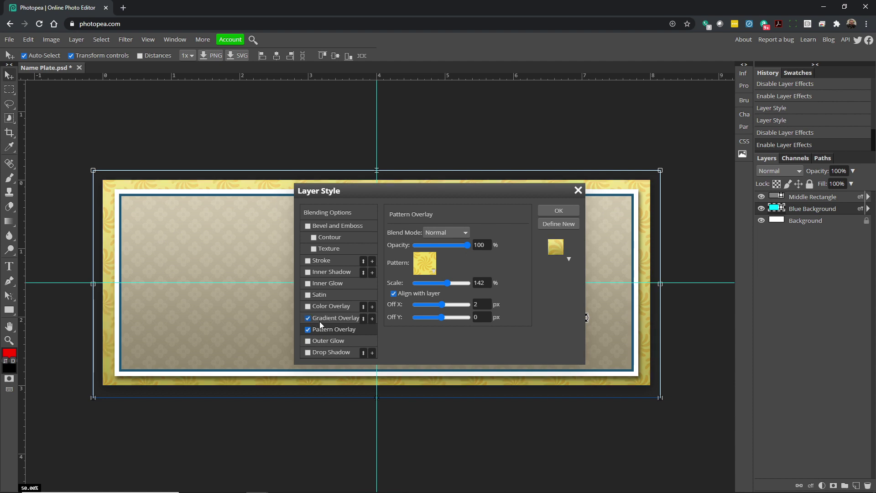
left_click(330, 318)
left_click_drag(467, 245, 429, 245)
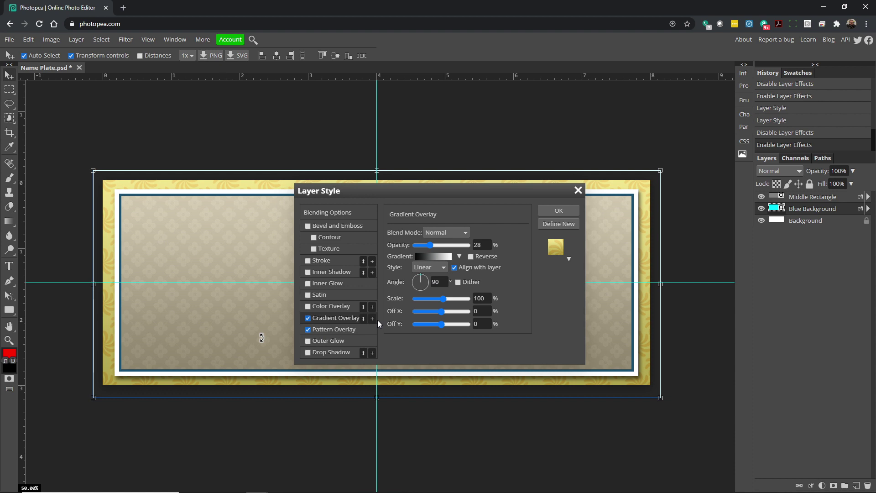
left_click_drag(430, 245, 456, 252)
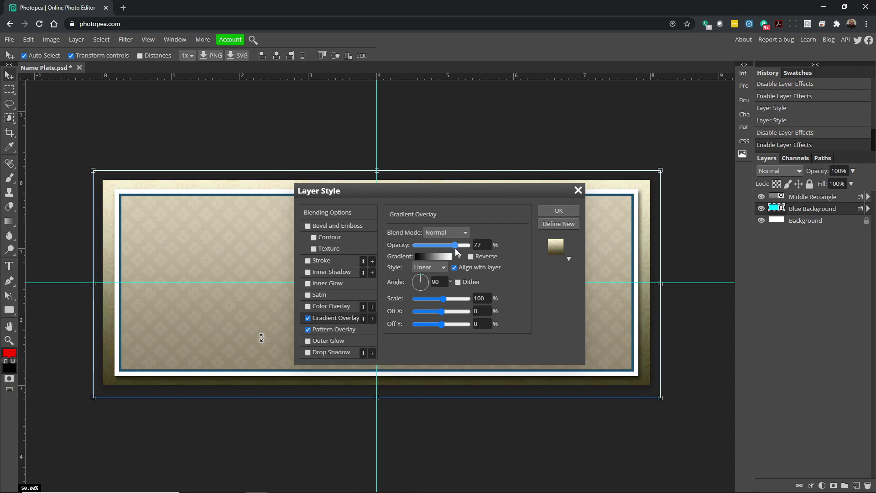
left_click_drag(455, 251, 457, 252)
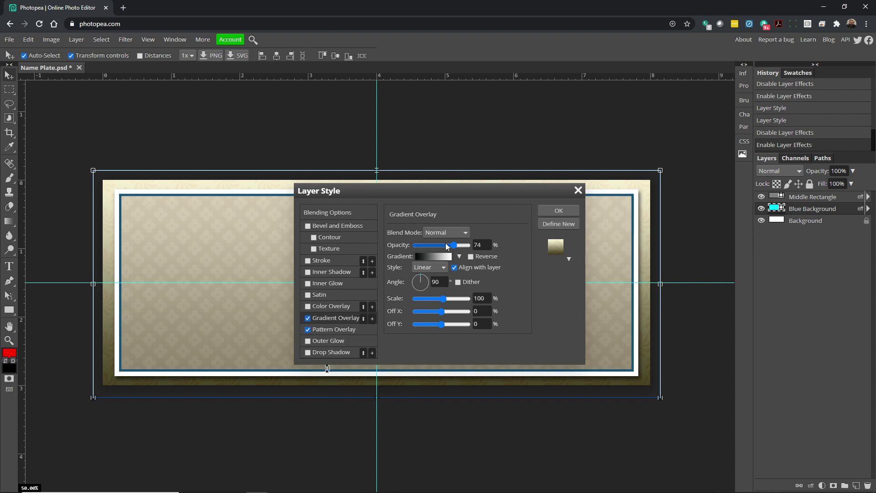
left_click_drag(454, 246, 448, 247)
Recheck the pattern overlay, apply the border's layer style, and expand Blue Background's effects.
left_click(336, 330)
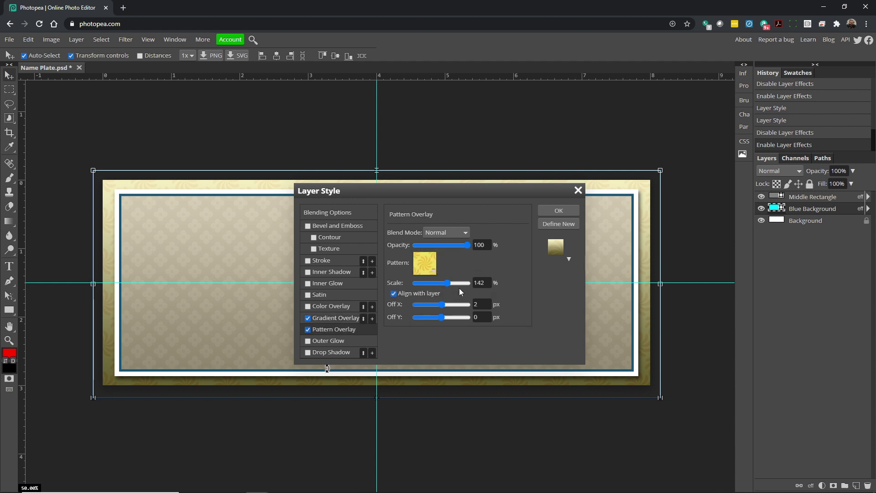
left_click(576, 212)
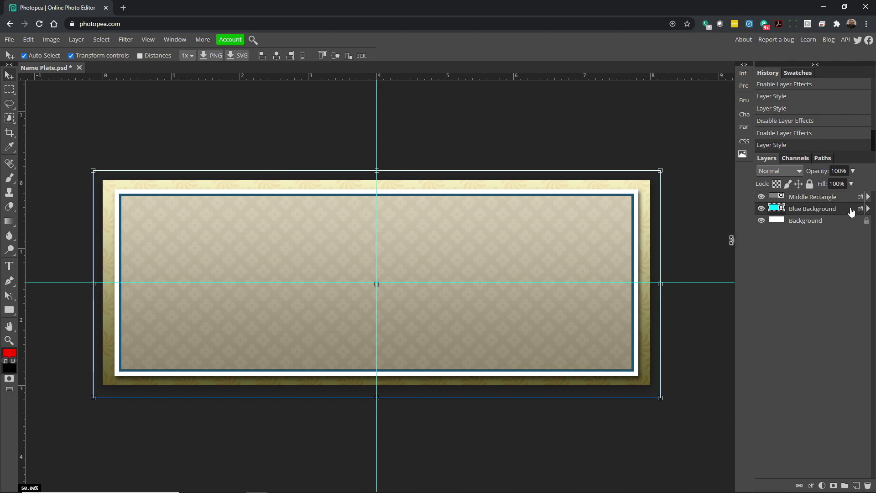
left_click(868, 209)
left_click(780, 220)
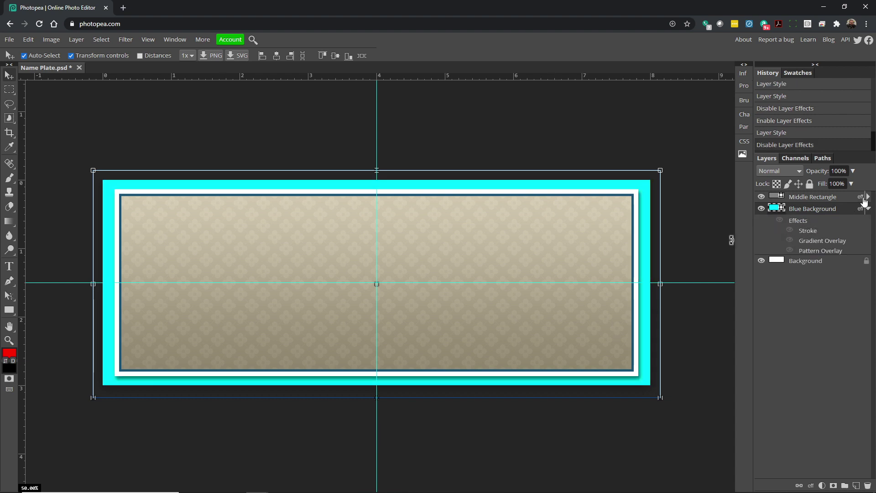
left_click(868, 197)
left_click(780, 208)
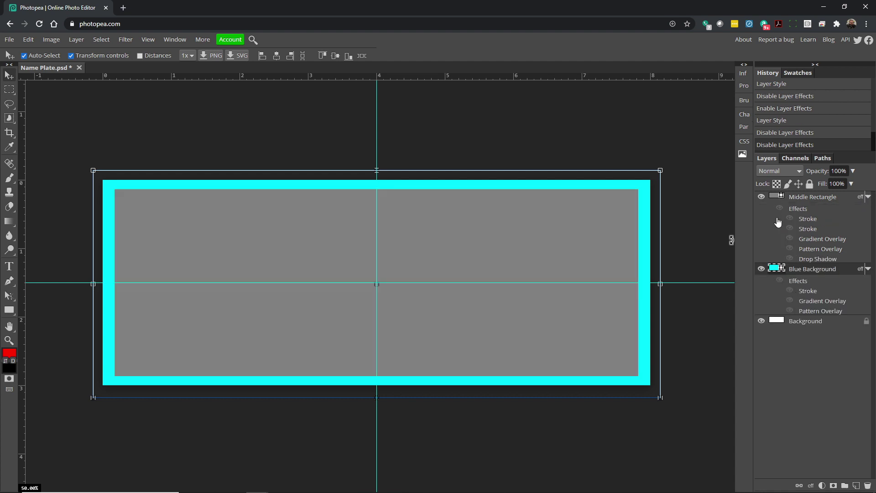
left_click(780, 208)
left_click(779, 281)
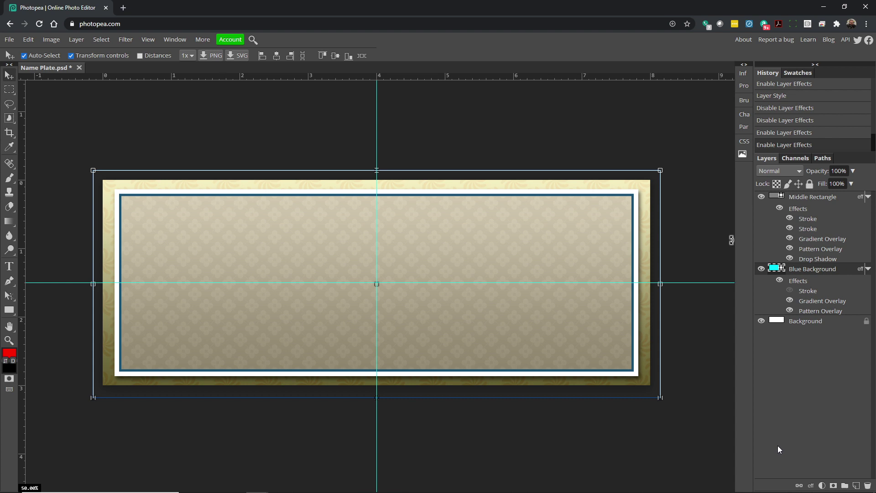
left_click(868, 196)
left_click(868, 208)
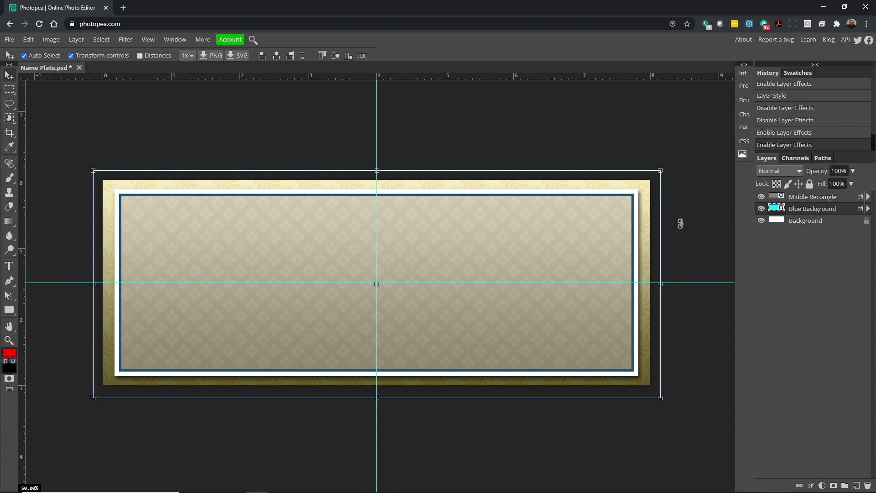
Draw a circle with the Ellipse tool centred on the guide intersection.
right_click(7, 315)
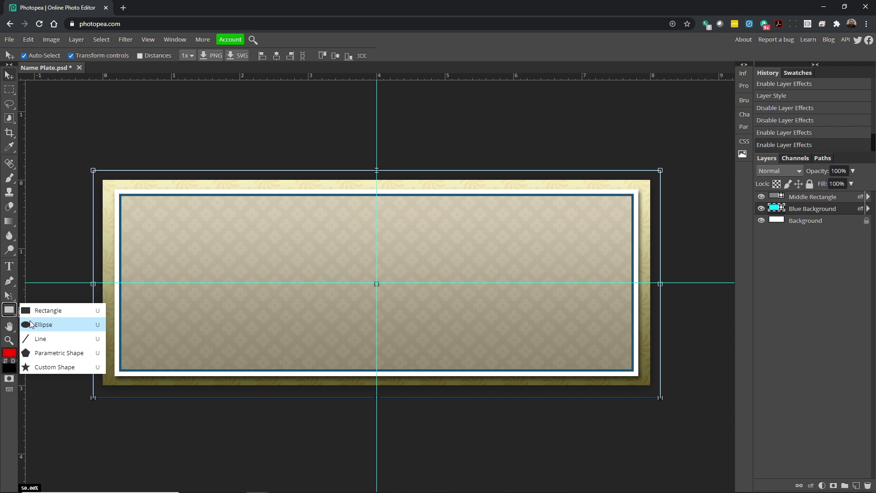
left_click(31, 325)
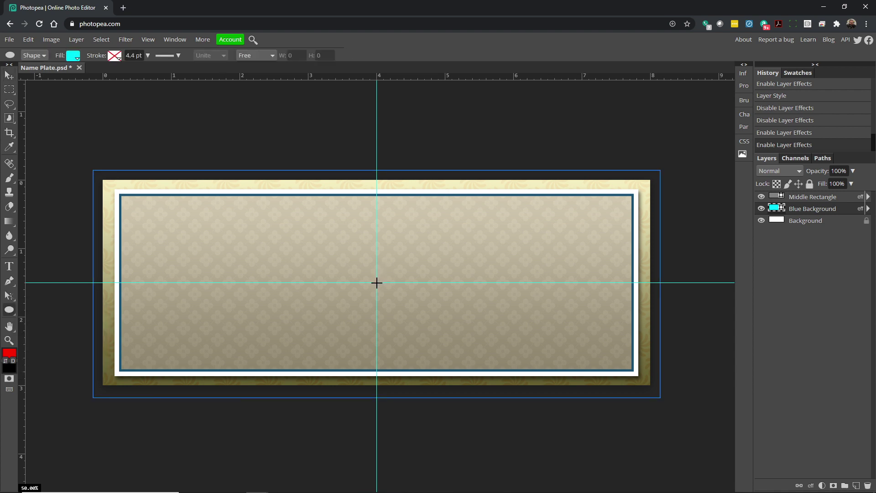
left_click_drag(377, 283, 599, 376)
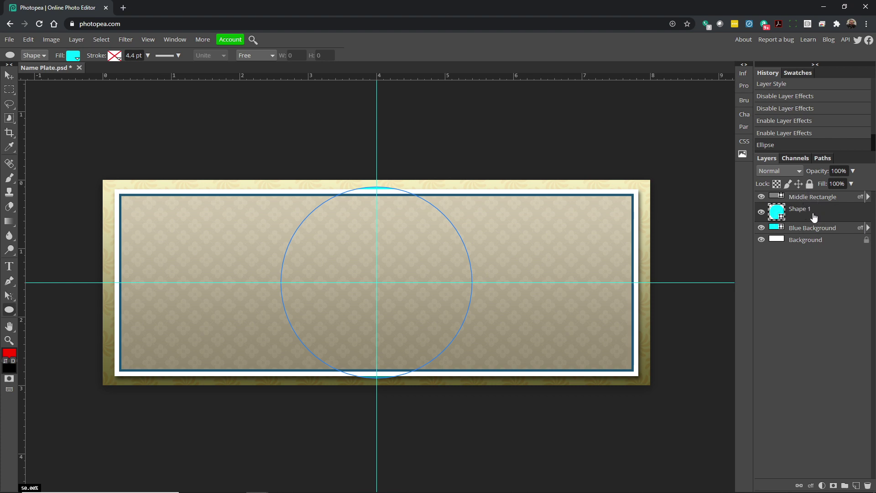
Move Shape 1 above Middle Rectangle and rename the layer Circle.
left_click_drag(815, 215, 814, 192)
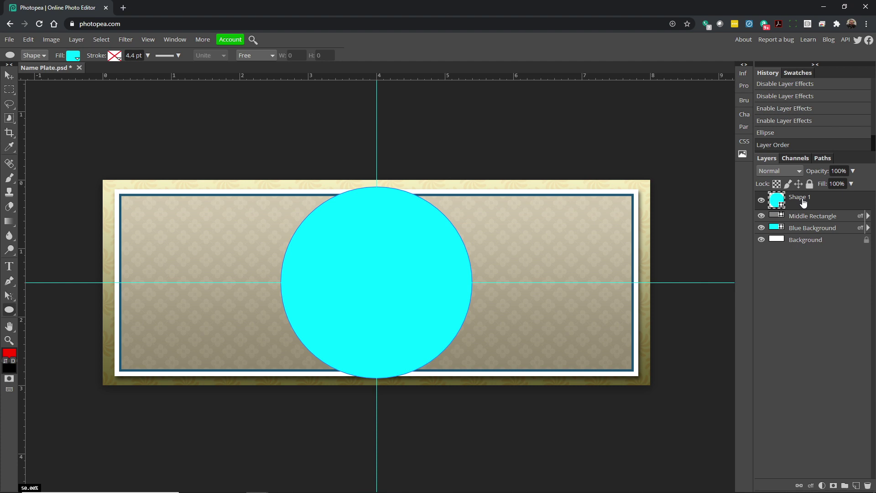
double_click(803, 200)
type("Cir")
key("Return")
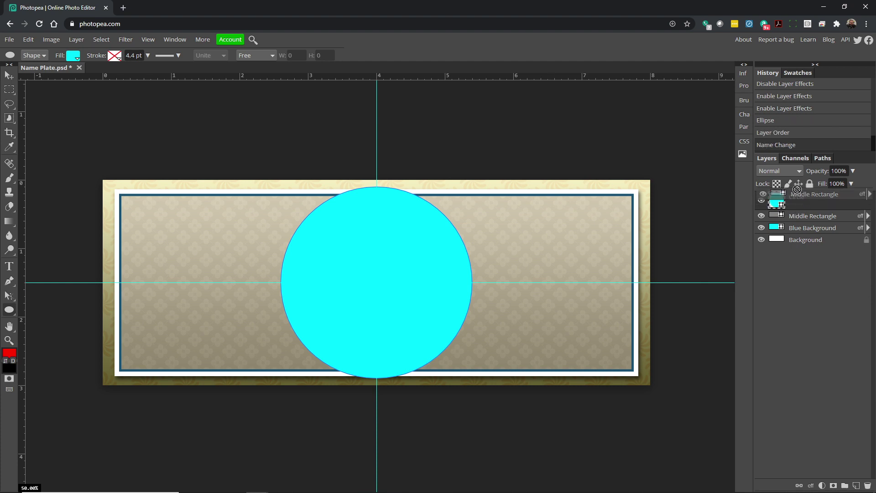
left_click_drag(802, 232, 799, 195)
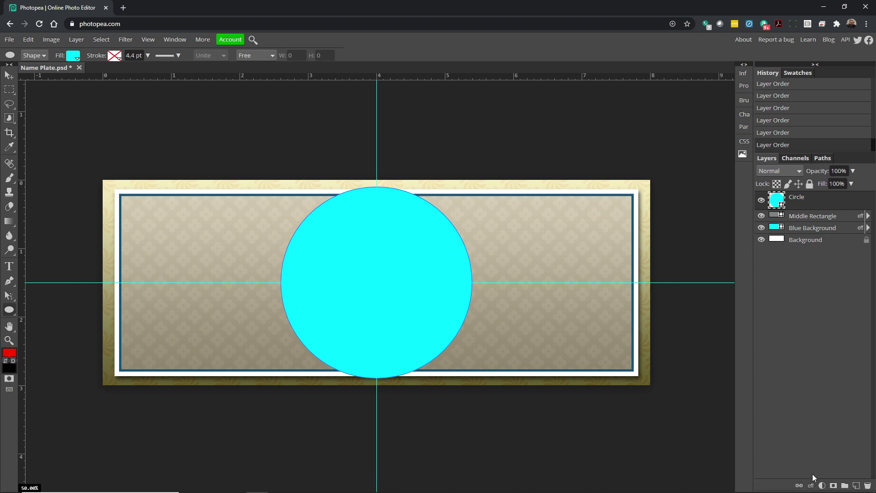
Give the circle a 30 px white inside stroke at 48% opacity, then duplicate the Stroke effect.
left_click(811, 486)
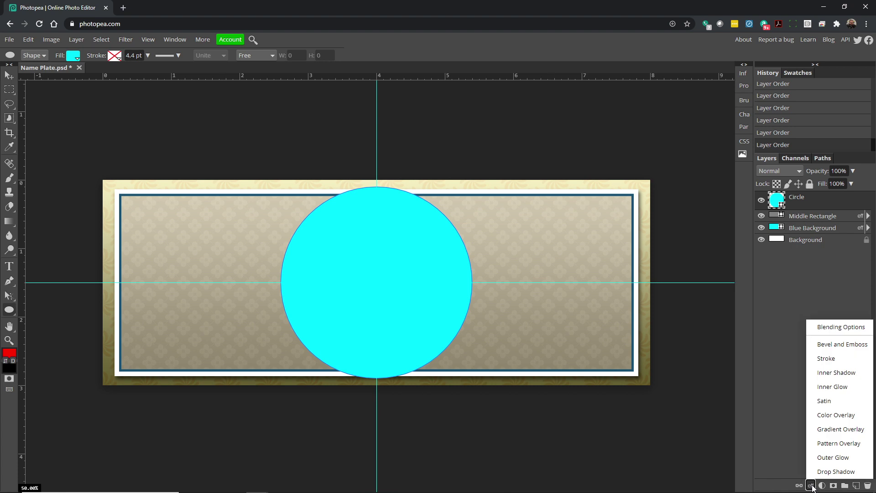
left_click(826, 358)
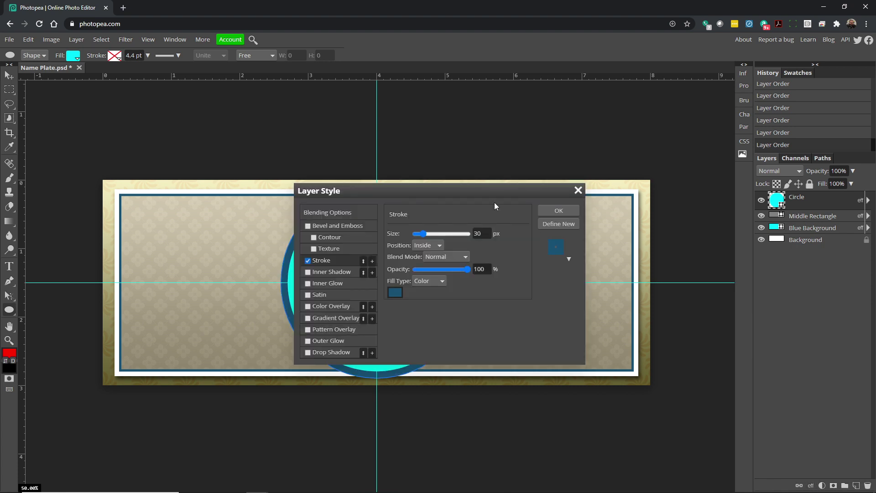
left_click_drag(387, 190, 570, 147)
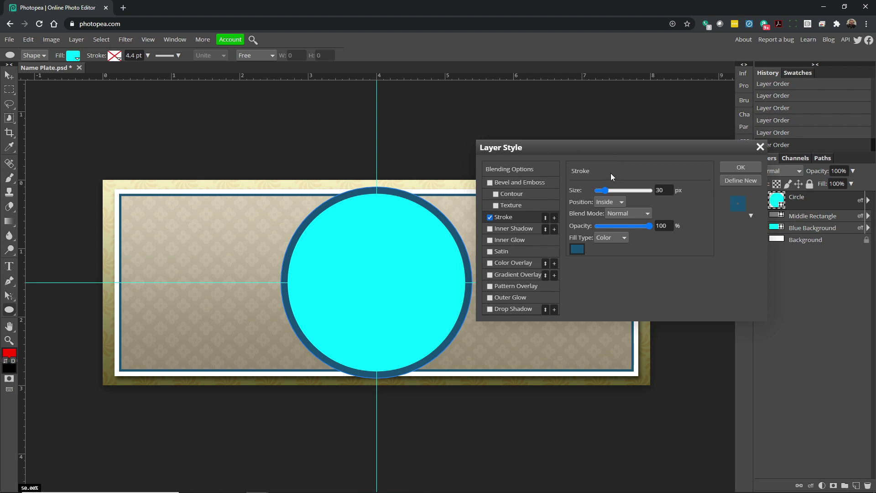
left_click(577, 249)
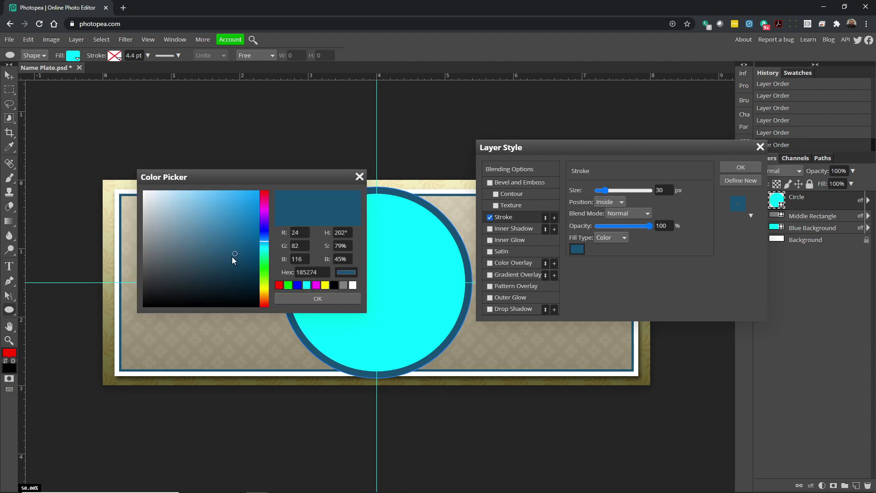
left_click(352, 285)
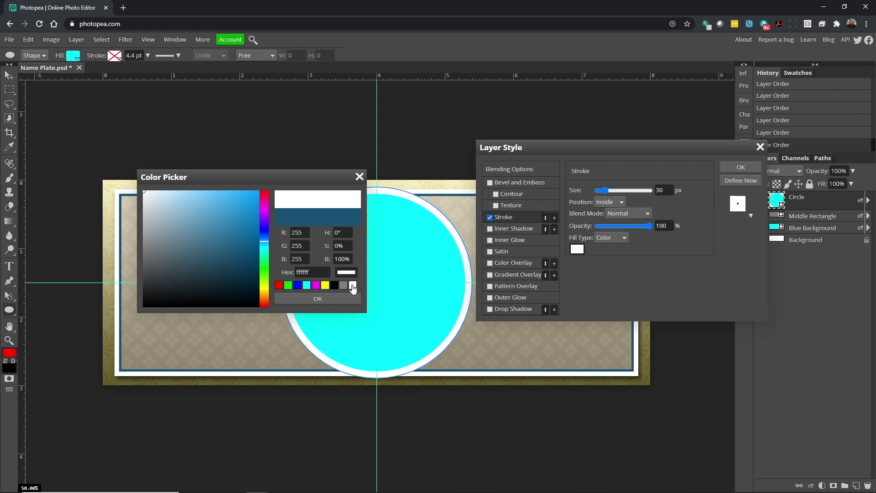
left_click(332, 300)
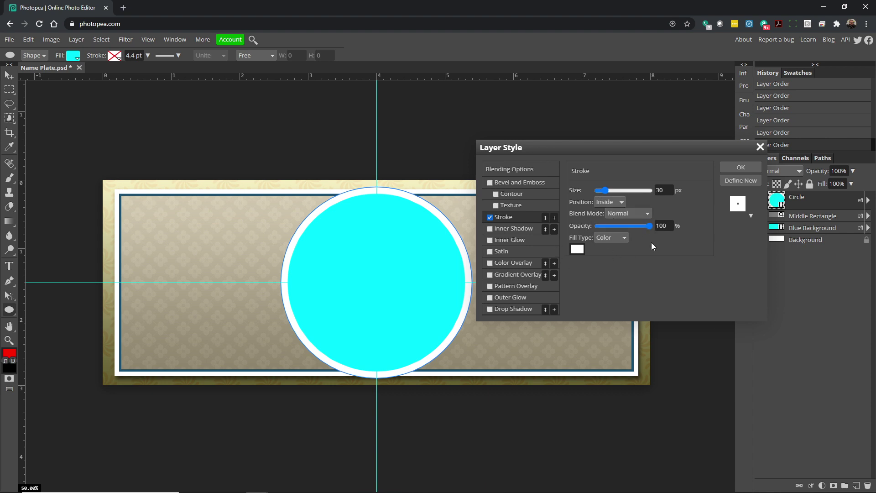
left_click_drag(649, 227, 620, 227)
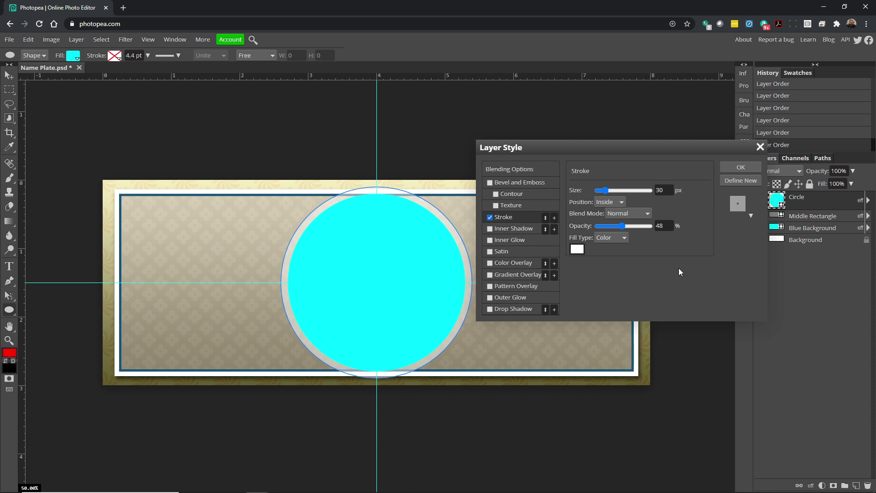
left_click(554, 217)
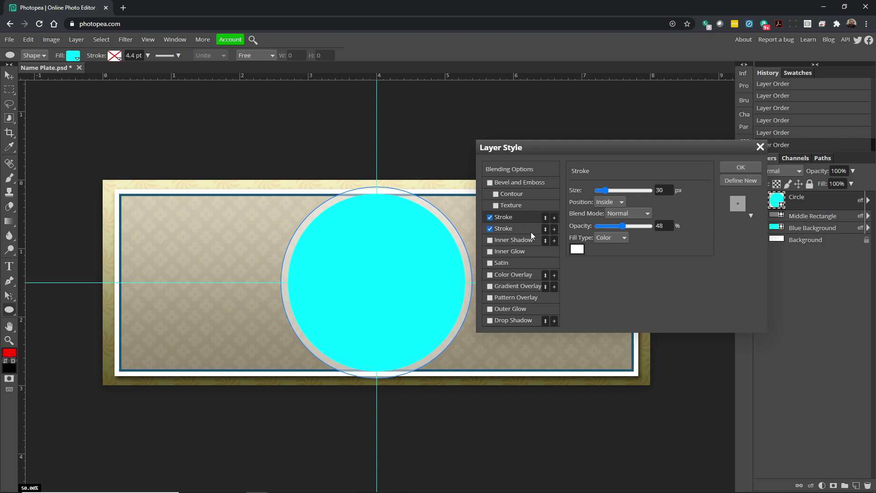
Set the first stroke to a fully opaque 16 px white ring.
left_click(517, 228)
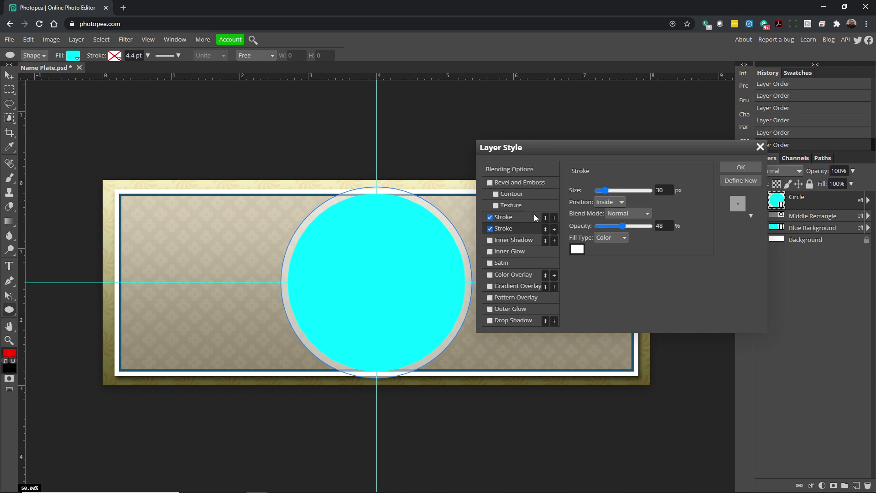
left_click(522, 217)
mouse_move(609, 189)
left_mouse_down()
mouse_move(634, 189)
mouse_move(611, 192)
left_mouse_up()
left_click_drag(635, 226, 657, 227)
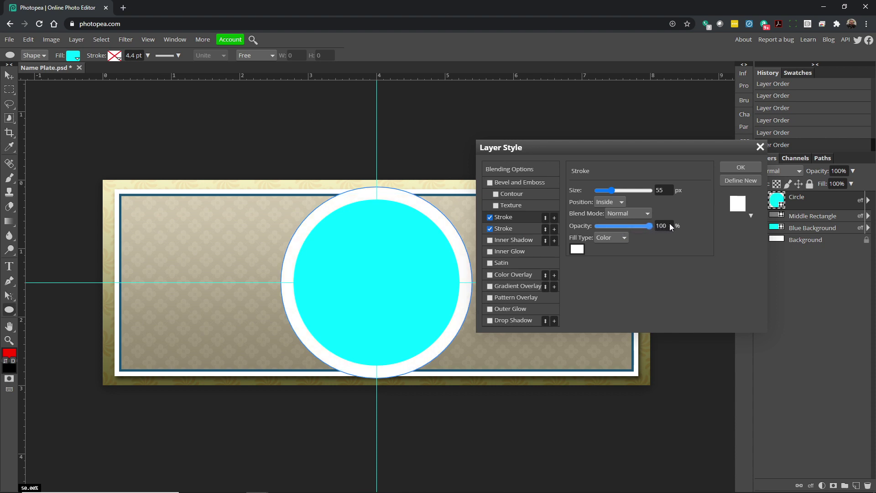
mouse_move(619, 190)
left_mouse_down()
mouse_move(635, 190)
mouse_move(601, 191)
left_mouse_up()
left_click_drag(601, 191, 601, 191)
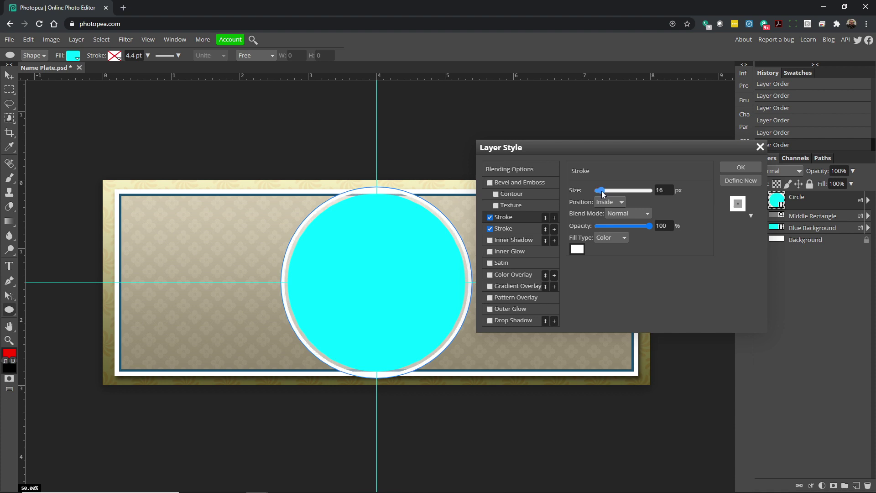
Make the second stroke dark blue, 39 px at 41% opacity, and enable Drop Shadow.
left_click(520, 229)
left_click_drag(649, 225, 621, 227)
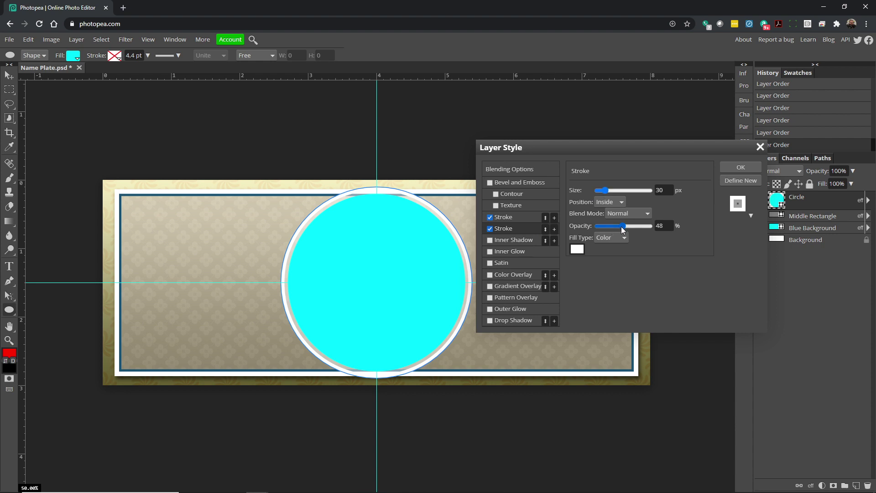
left_click(577, 249)
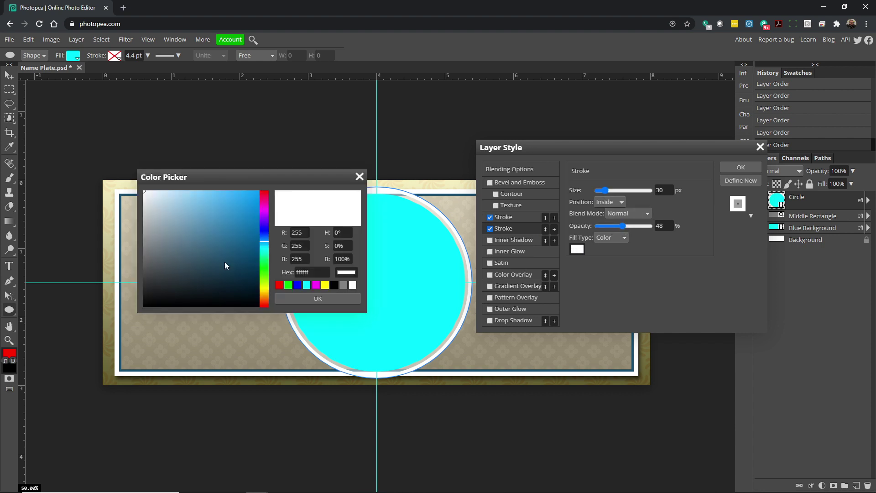
mouse_move(240, 247)
left_mouse_down()
mouse_move(254, 283)
mouse_move(257, 250)
mouse_move(259, 288)
mouse_move(240, 289)
left_mouse_up()
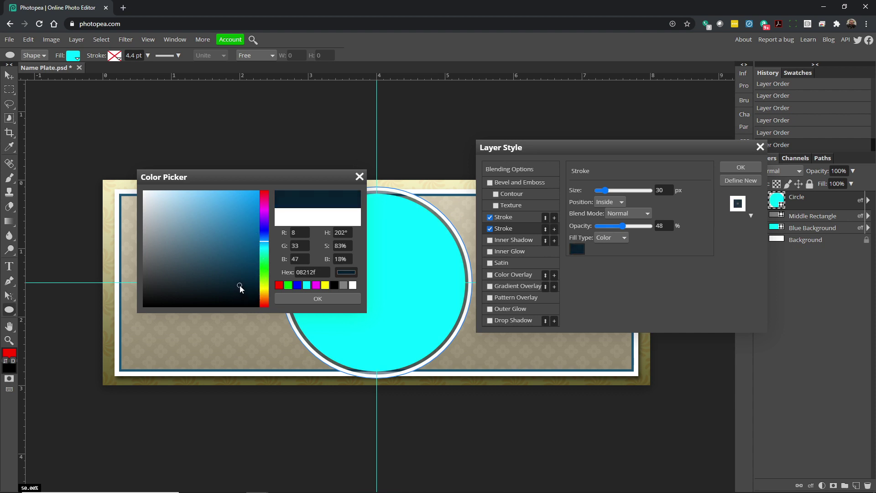
left_click(326, 300)
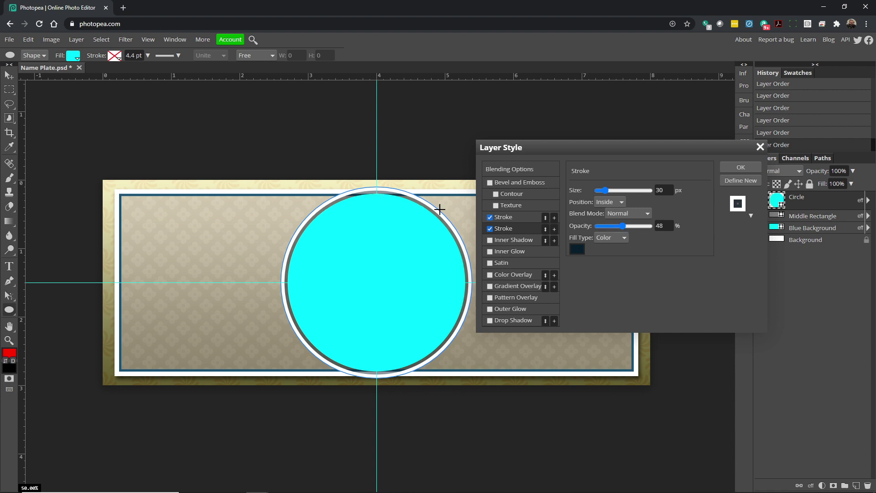
left_click_drag(620, 225, 619, 226)
left_click_drag(605, 190, 608, 192)
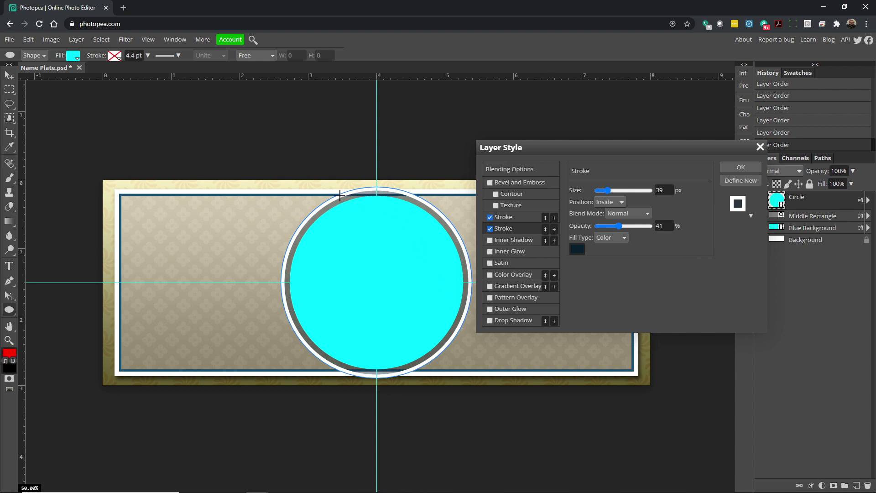
left_click(490, 323)
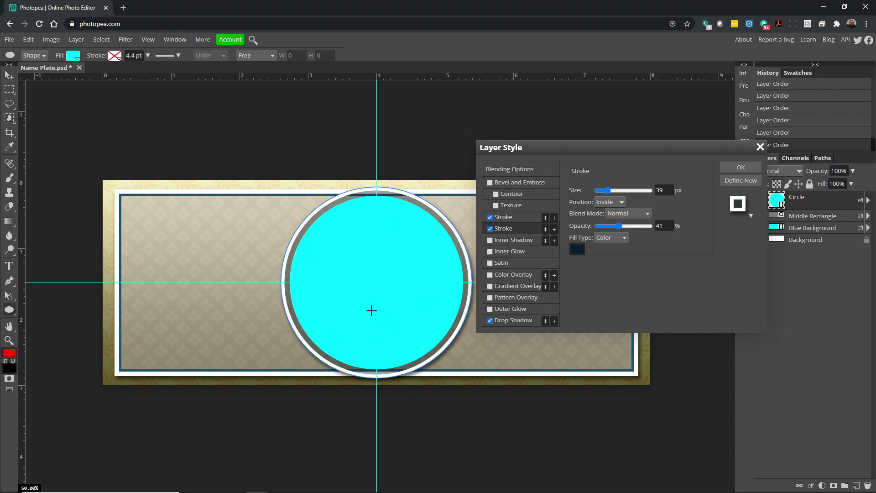
Add a dark olive (383825) Color Overlay to the circle at 76% opacity.
left_click(491, 274)
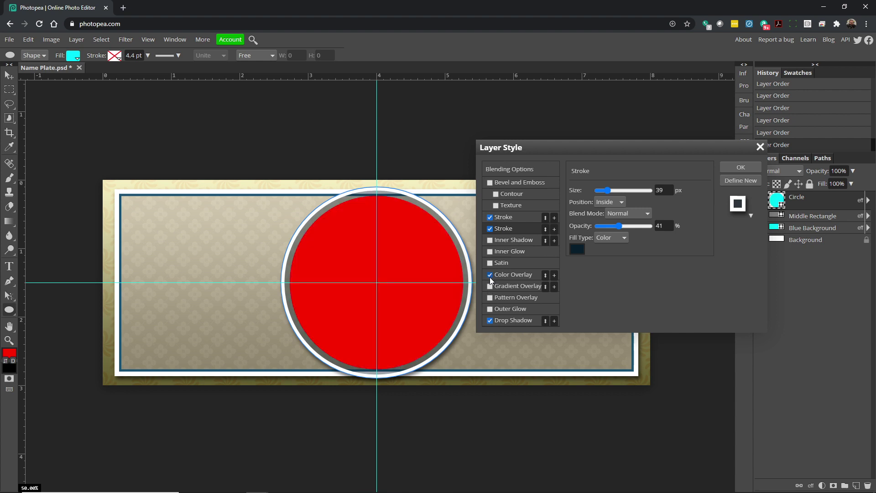
left_click(519, 275)
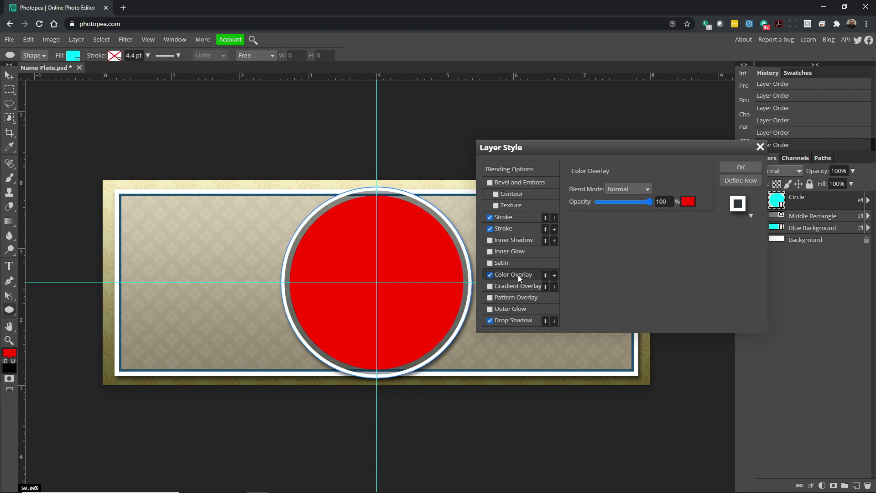
left_click(687, 202)
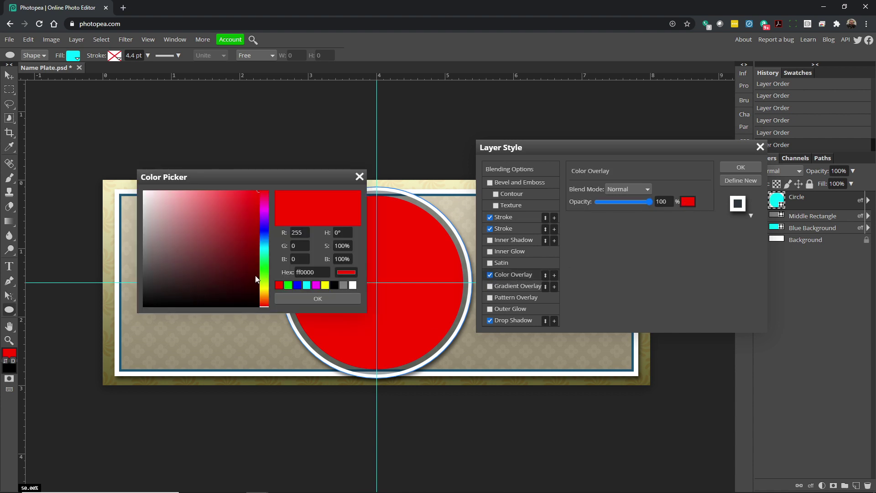
left_click(333, 285)
left_click(344, 286)
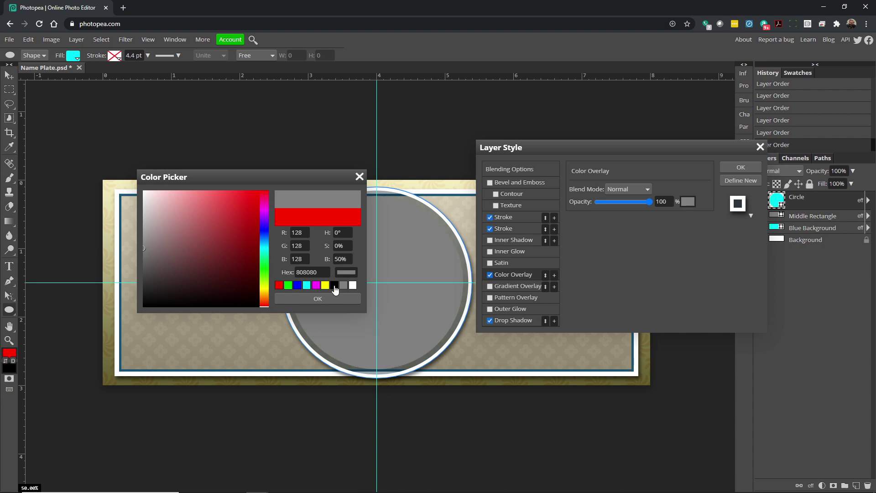
left_click(325, 286)
left_click(221, 284)
left_click(178, 271)
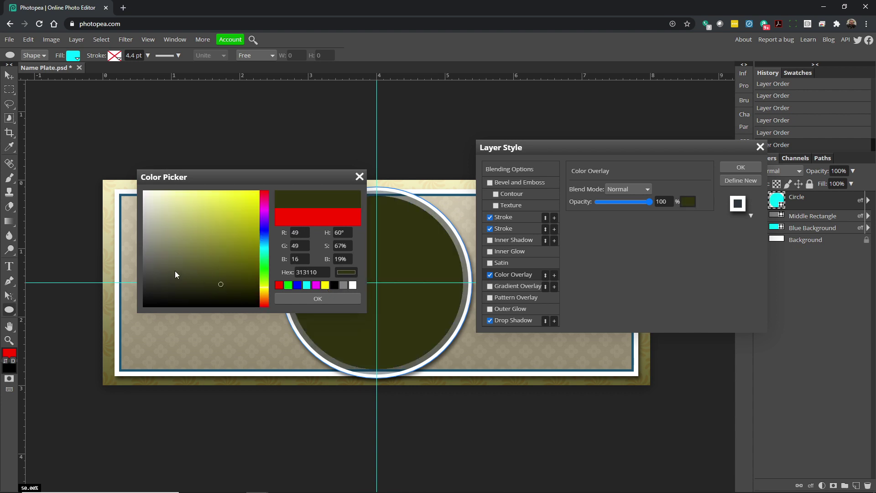
left_click(183, 281)
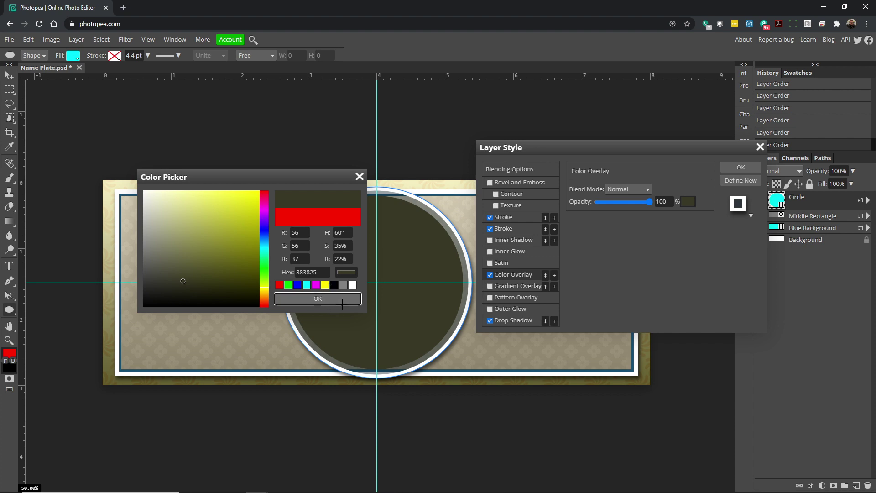
left_click(325, 299)
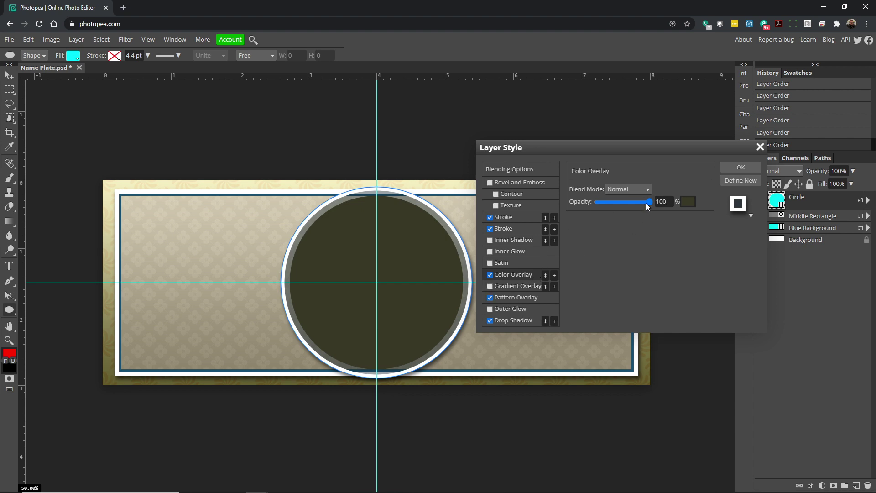
left_click_drag(638, 201, 642, 204)
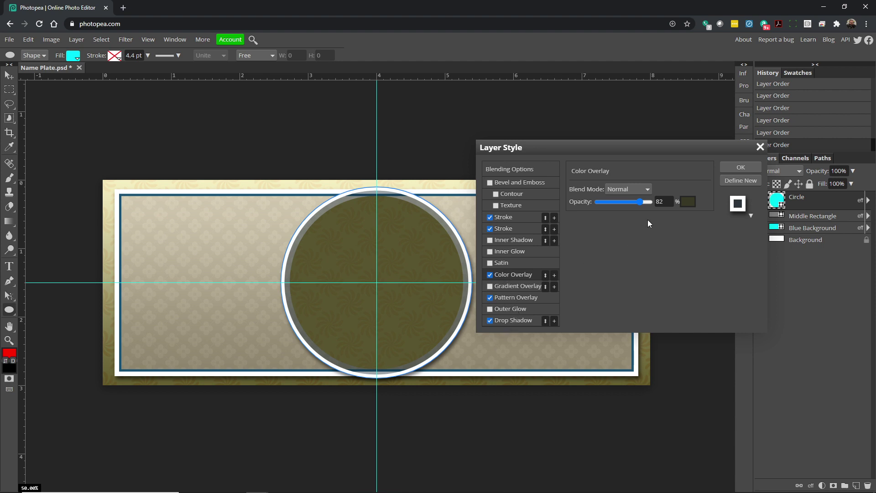
left_click_drag(642, 202, 637, 204)
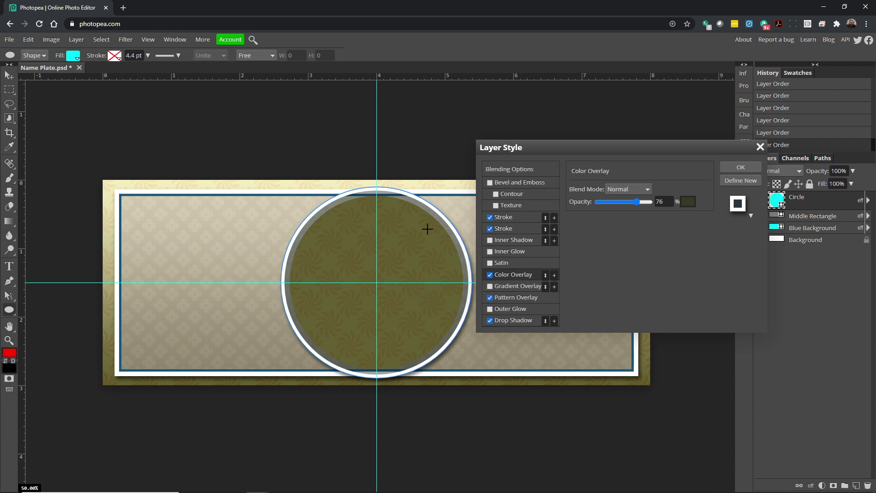
Confirm the Layer Style so the circle gets its olive overlay, pattern, two strokes and drop shadow.
left_click(749, 175)
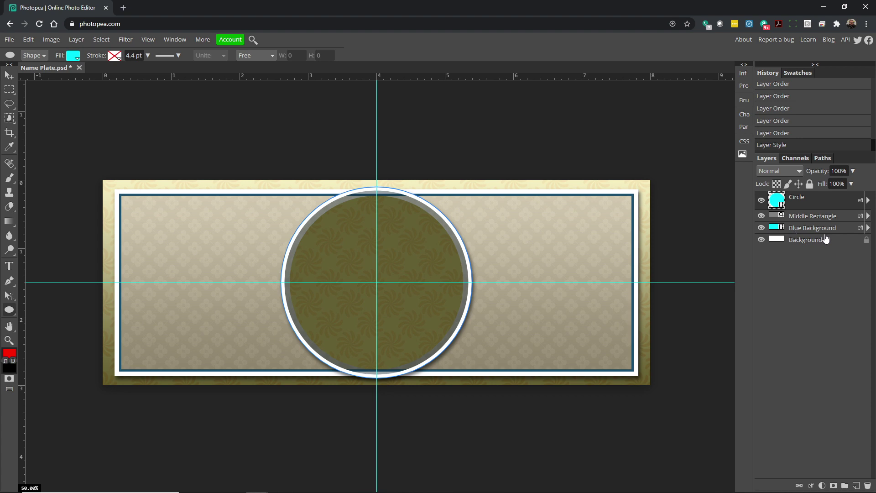
With the Type tool, choose the GreatLakesNF Regular font.
left_click(9, 267)
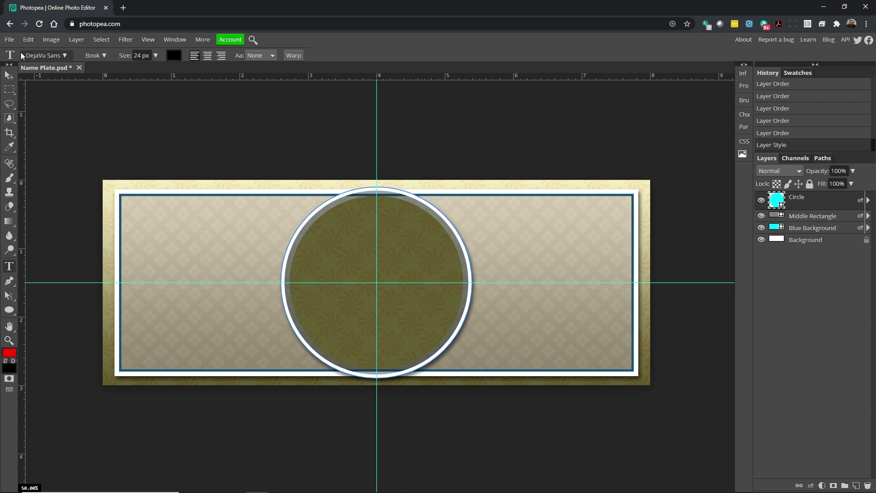
left_click(65, 55)
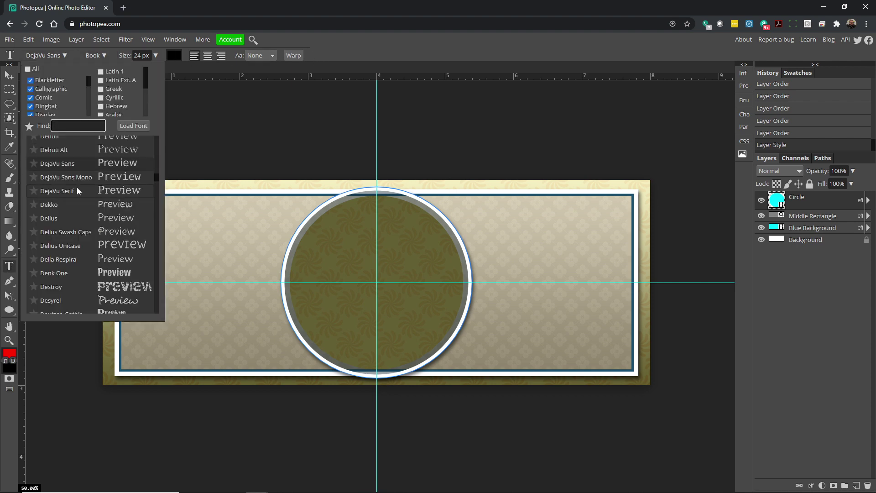
scroll(79, 234, "down", 10)
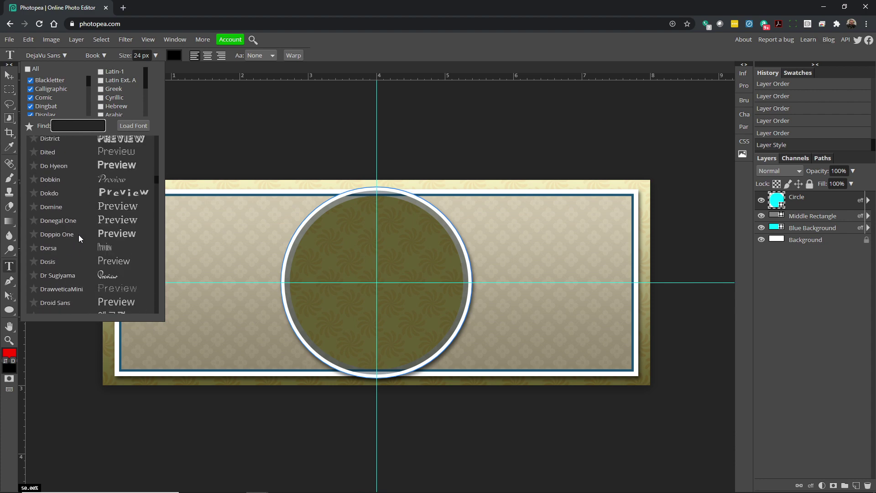
scroll(79, 235, "down", 10)
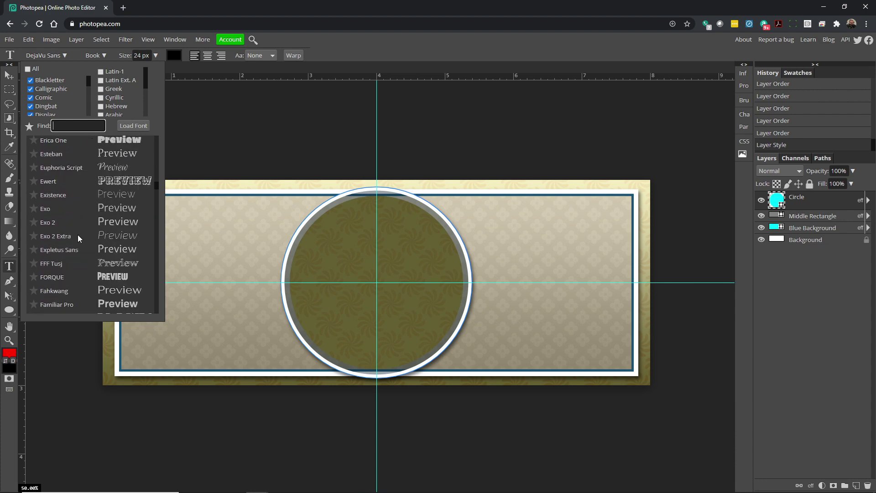
scroll(78, 232, "down", 10)
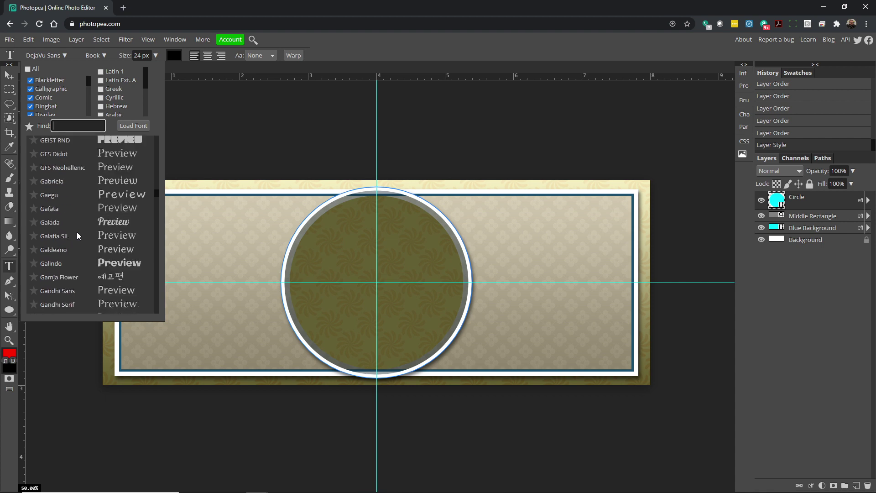
scroll(77, 234, "down", 2)
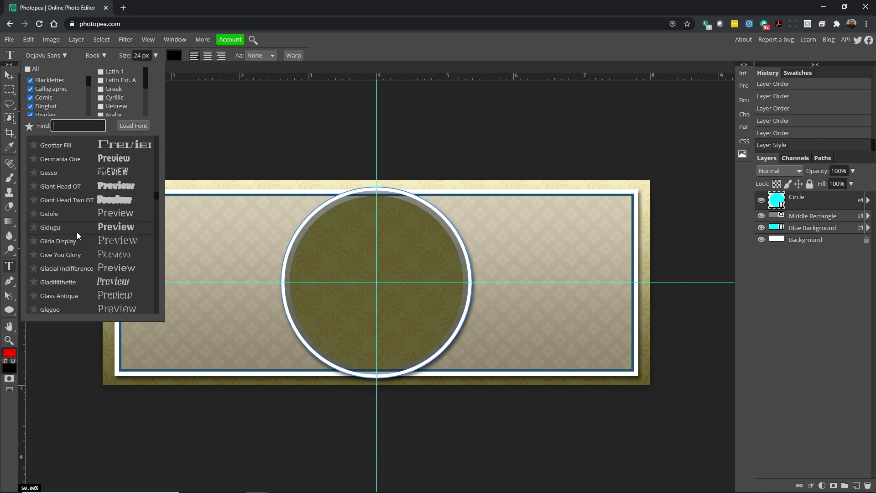
scroll(92, 224, "down", 5)
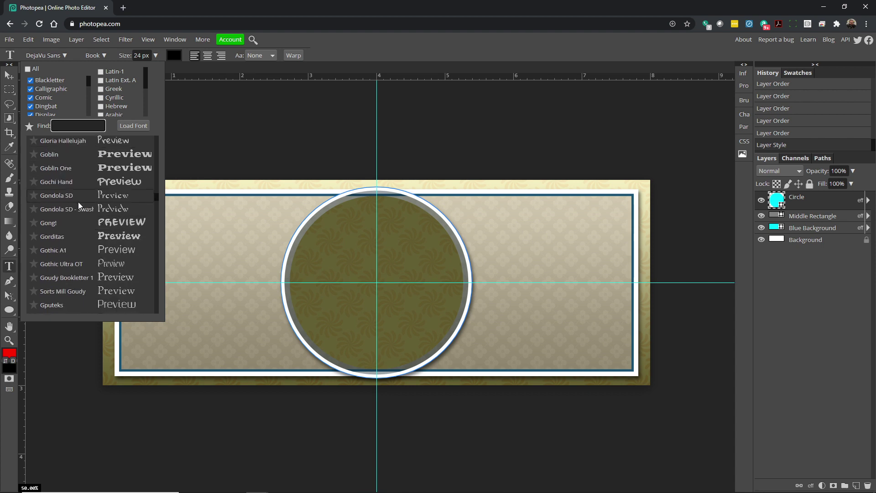
scroll(112, 190, "down", 4)
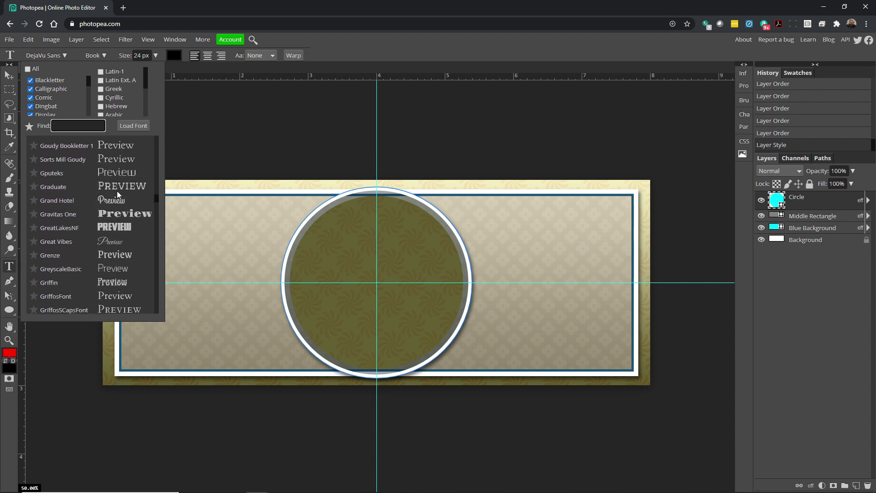
left_click(120, 224)
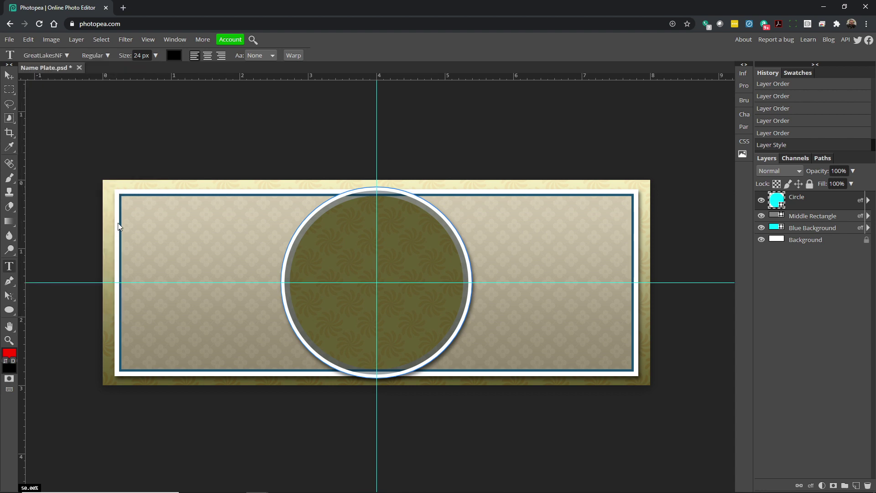
left_click(106, 56)
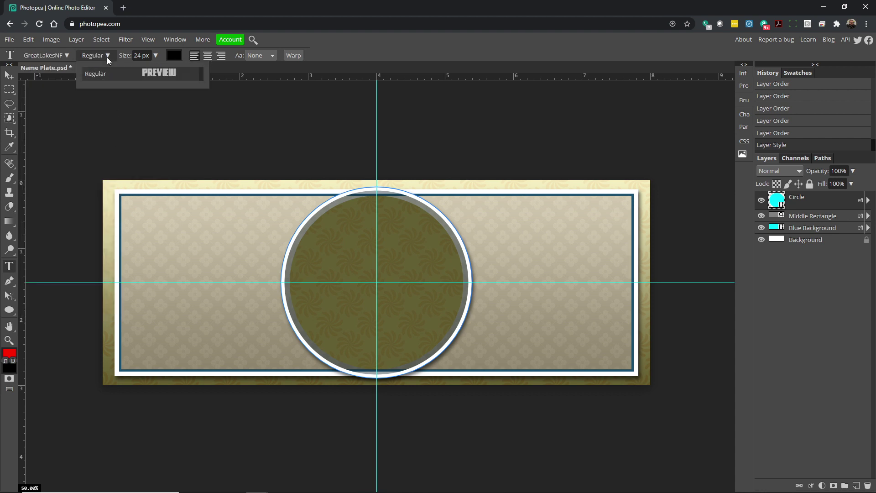
left_click(68, 57)
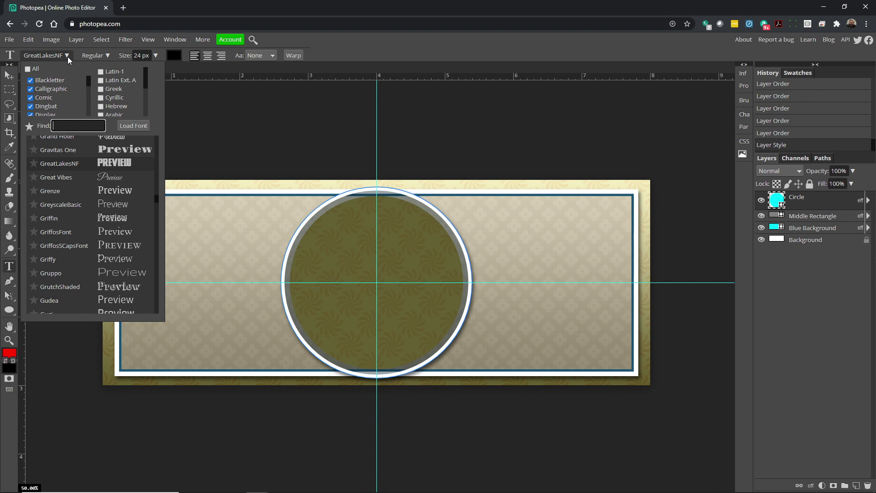
left_click(109, 55)
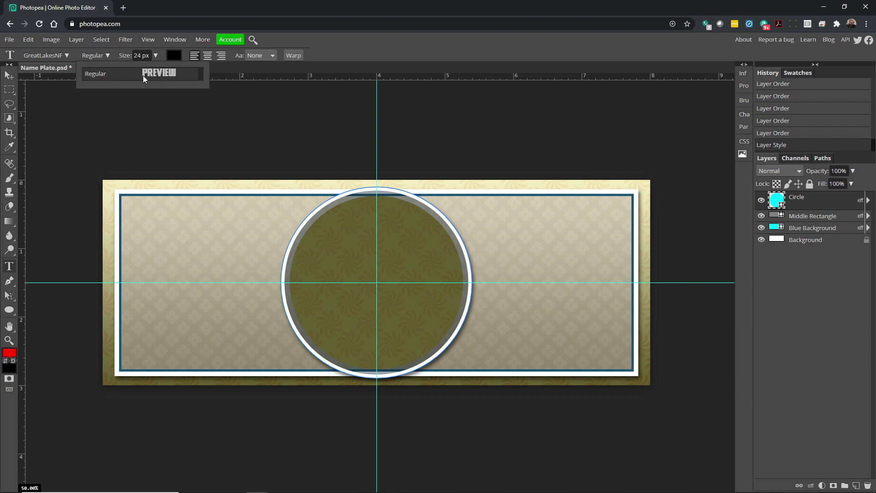
Set the text size to 67 px and centre alignment, then start a text layer on the circle.
left_click(156, 56)
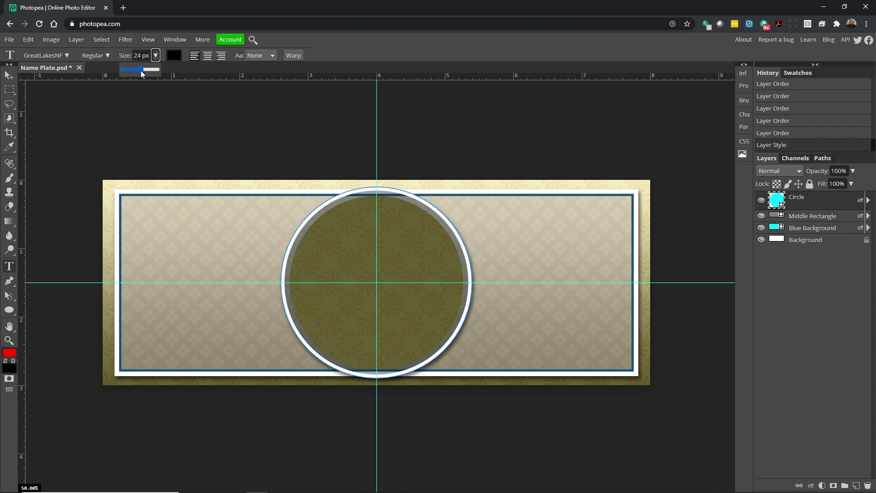
left_click_drag(146, 71, 147, 71)
left_click(206, 59)
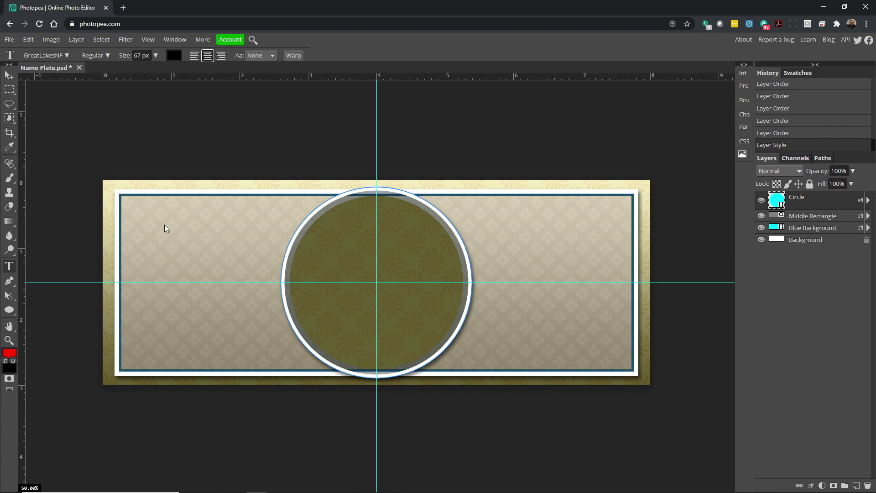
left_click(368, 277)
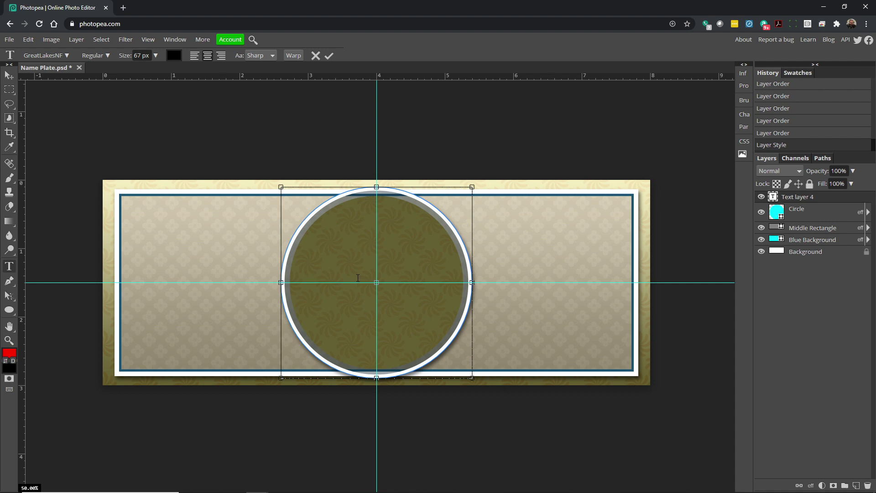
key("Return")
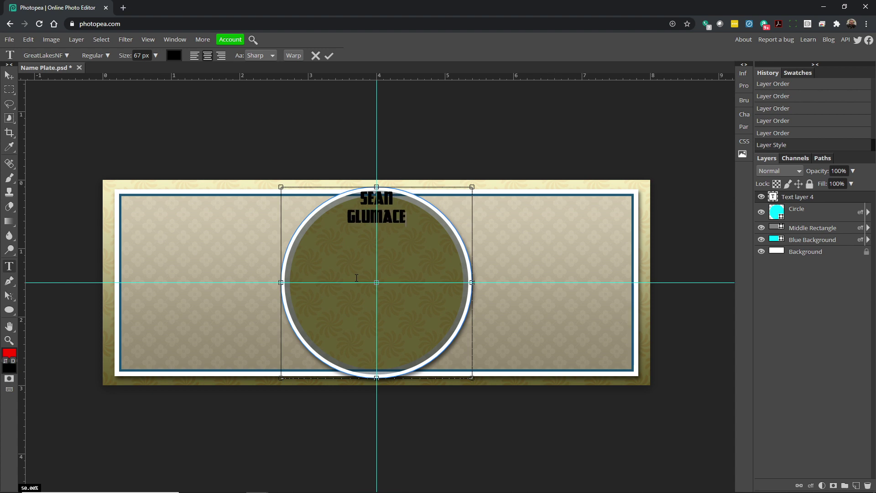
left_click(9, 75)
left_click_drag(396, 212, 571, 291)
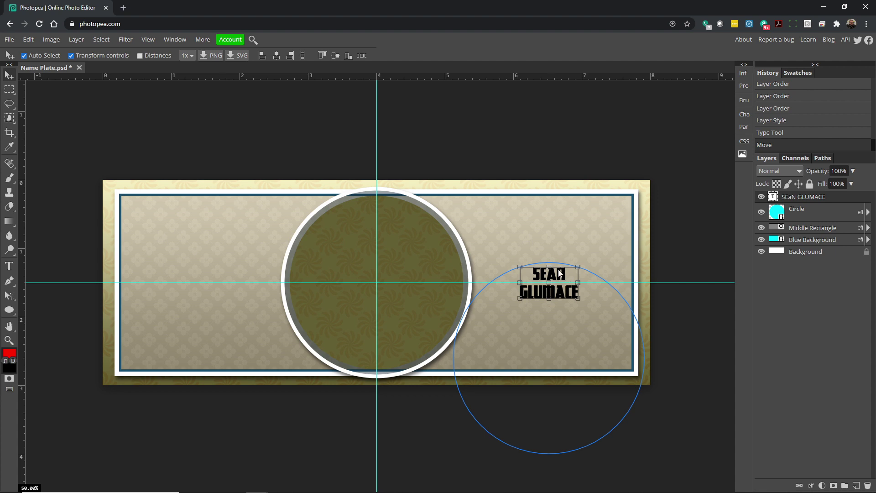
left_click_drag(563, 278, 515, 251)
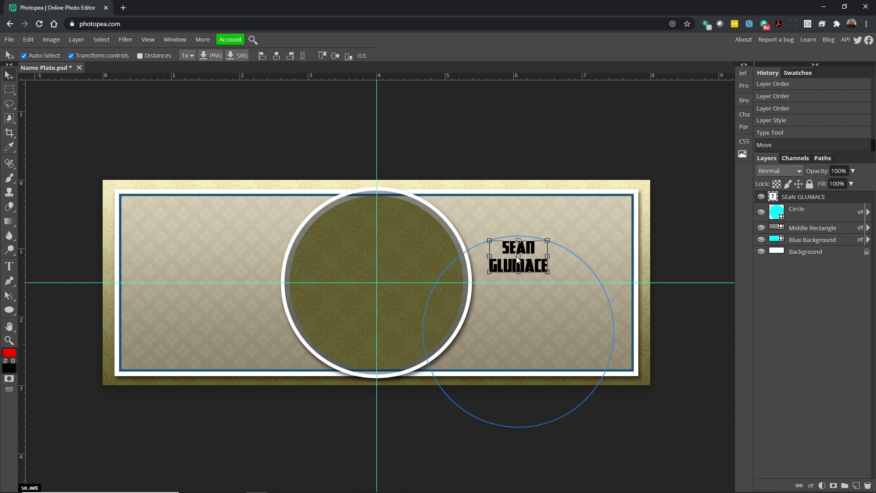
right_click(802, 198)
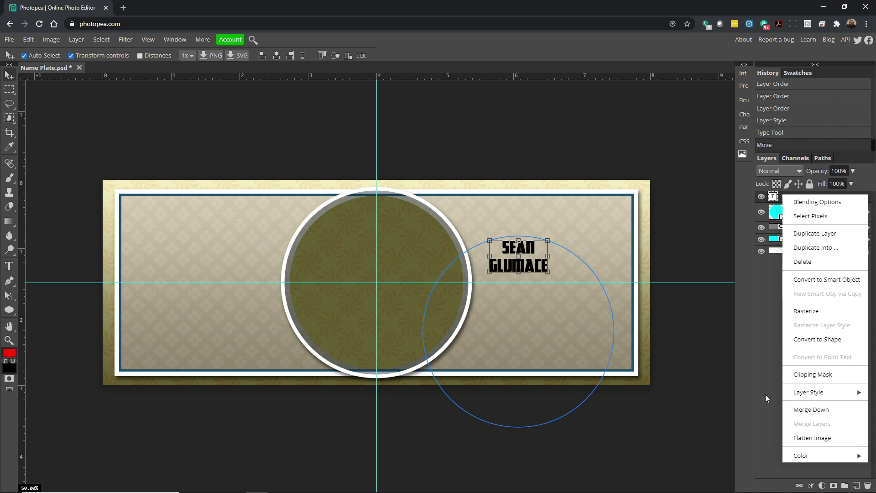
left_click(815, 262)
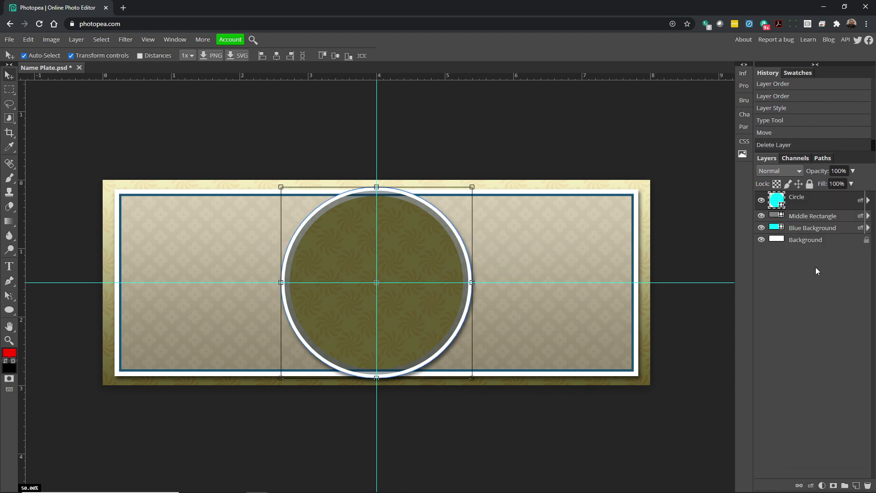
left_click(439, 140)
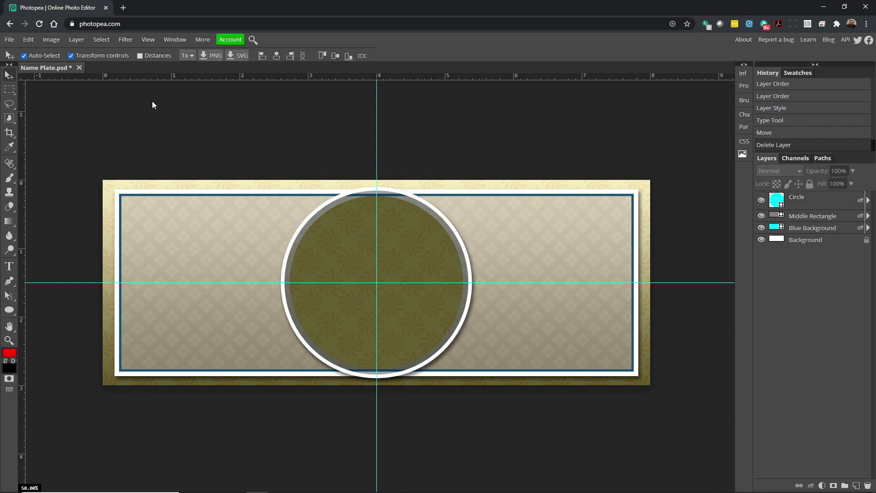
left_click(9, 266)
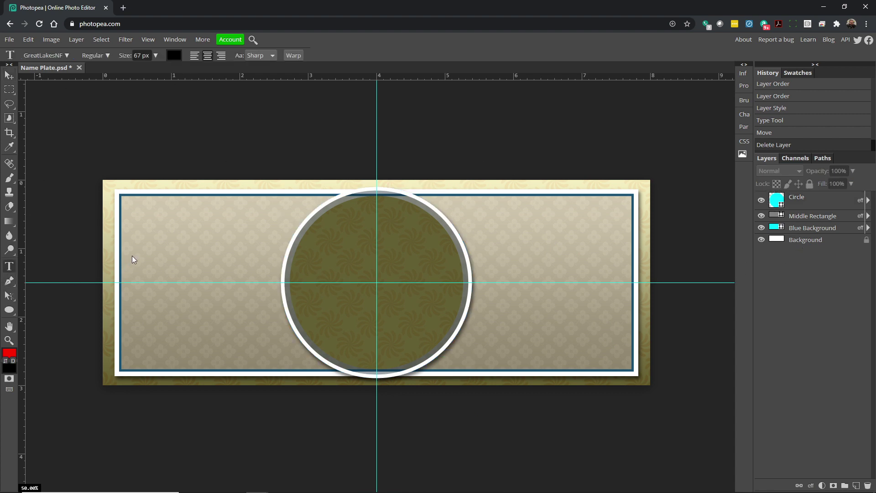
left_click_drag(194, 228, 560, 318)
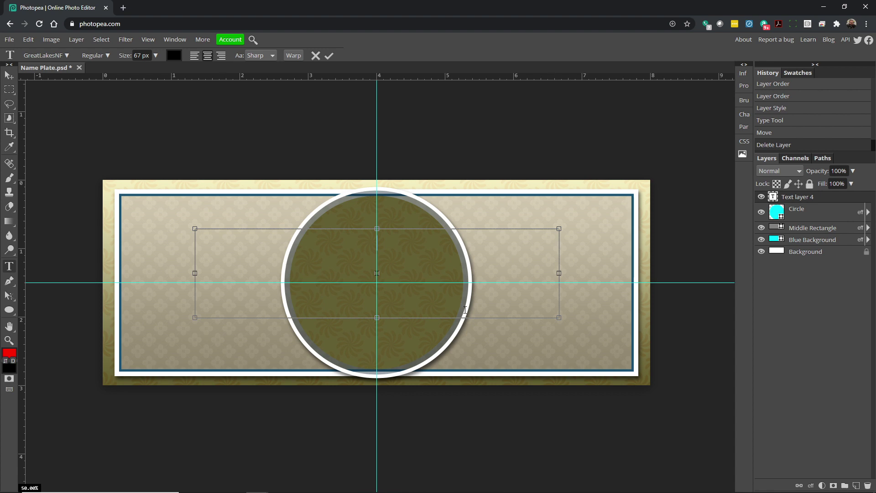
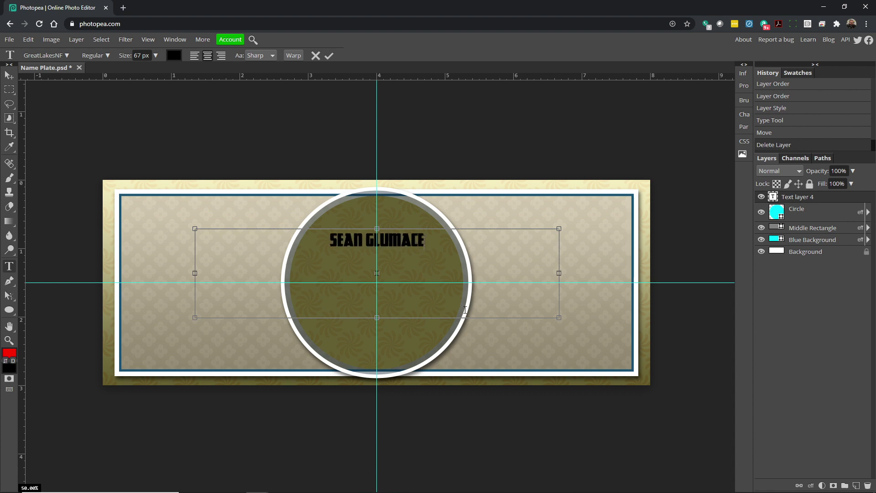
left_click(8, 77)
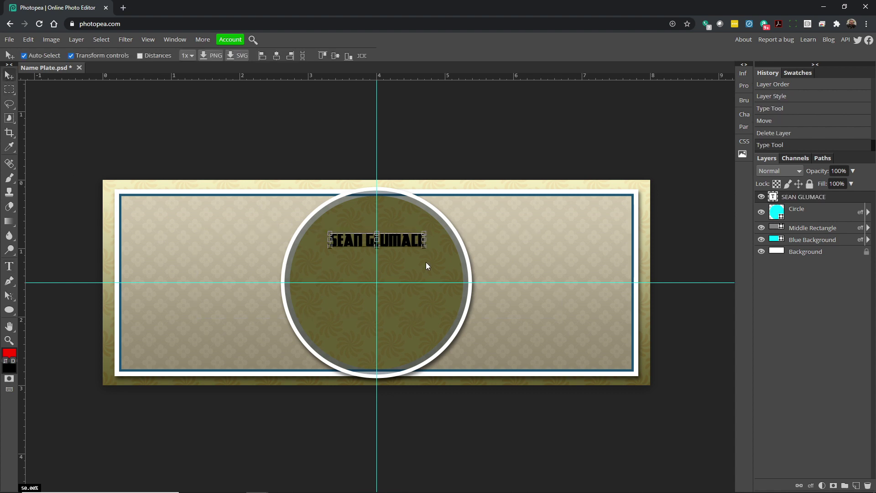
Scale the name to about 511% and centre it across the plate.
left_click_drag(402, 242, 281, 258)
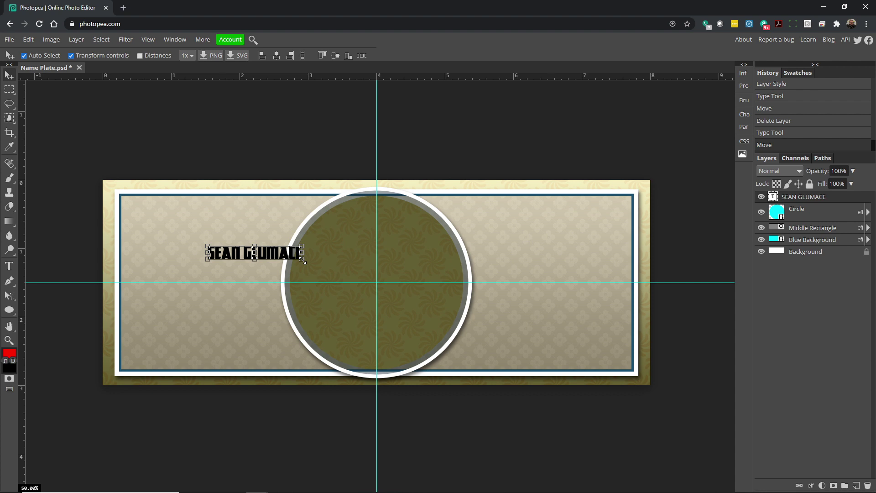
left_click_drag(303, 260, 623, 350)
left_click_drag(208, 246, 143, 219)
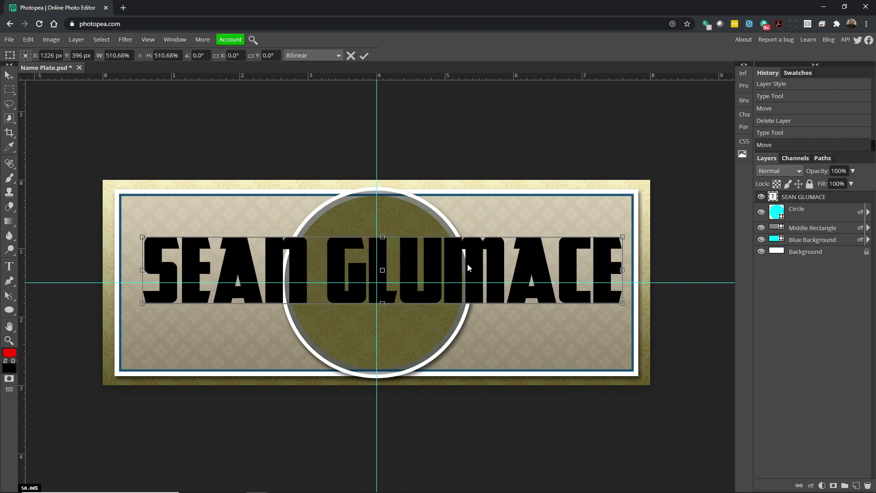
key("Return")
mouse_move(472, 264)
left_mouse_down()
mouse_move(463, 267)
mouse_move(468, 275)
left_mouse_up()
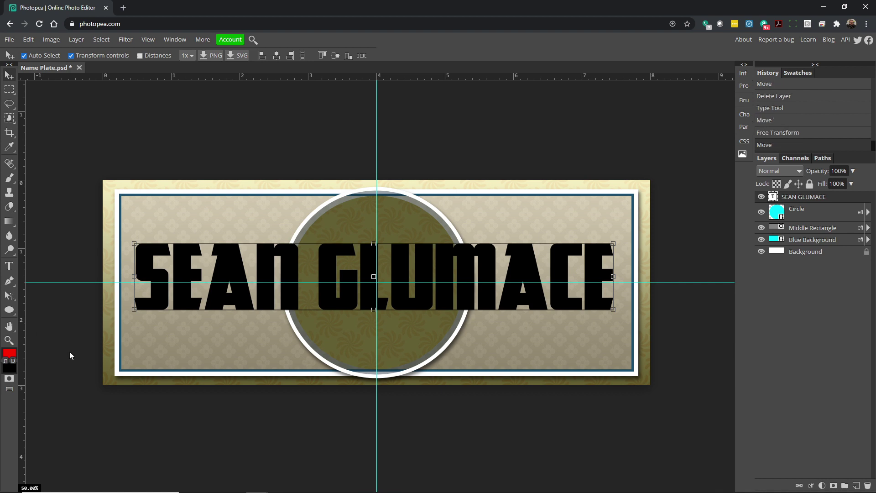
left_click(9, 267)
Select all of the name text and try the HVD Rowdy font.
left_click(278, 302)
key("ctrl+a")
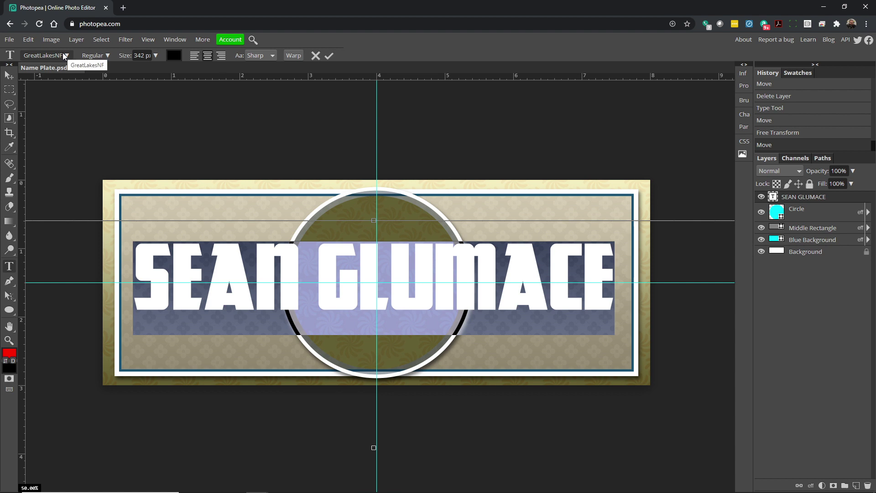
left_click(745, 117)
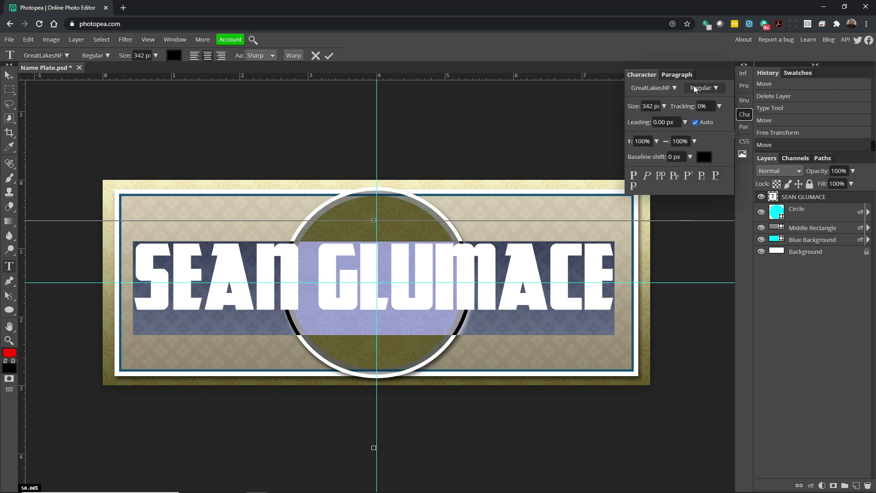
left_click(745, 115)
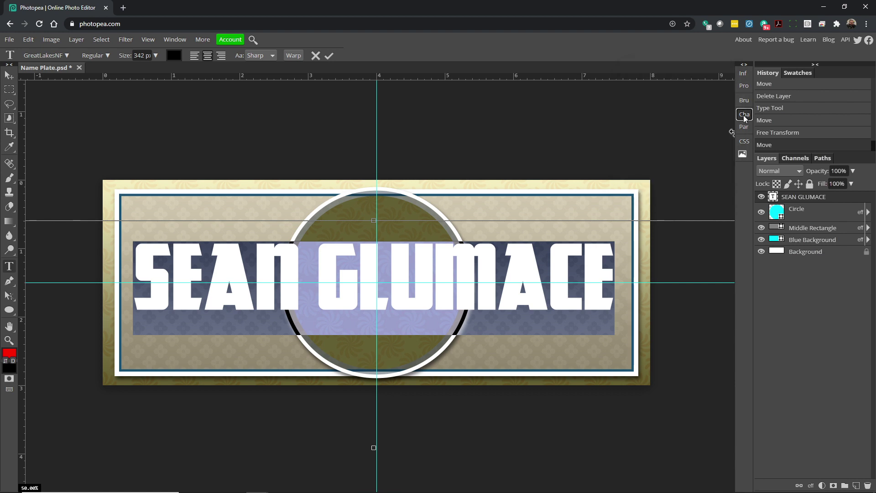
left_click(64, 55)
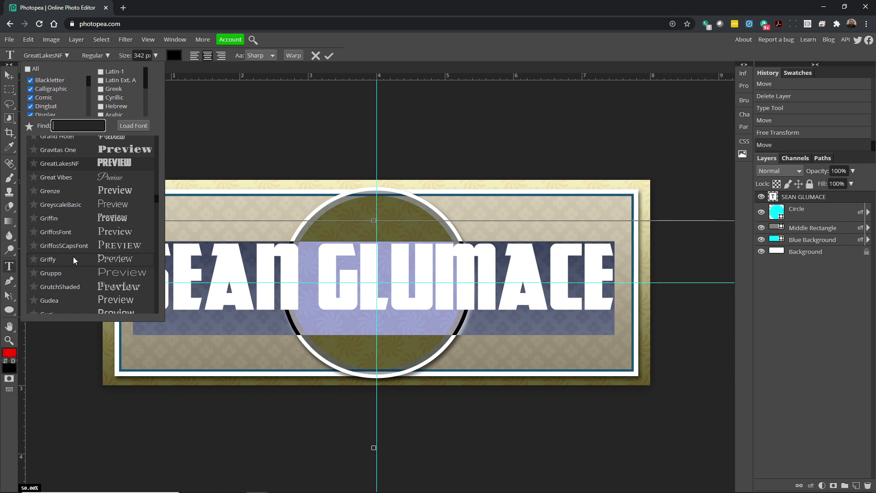
scroll(74, 258, "down", 6)
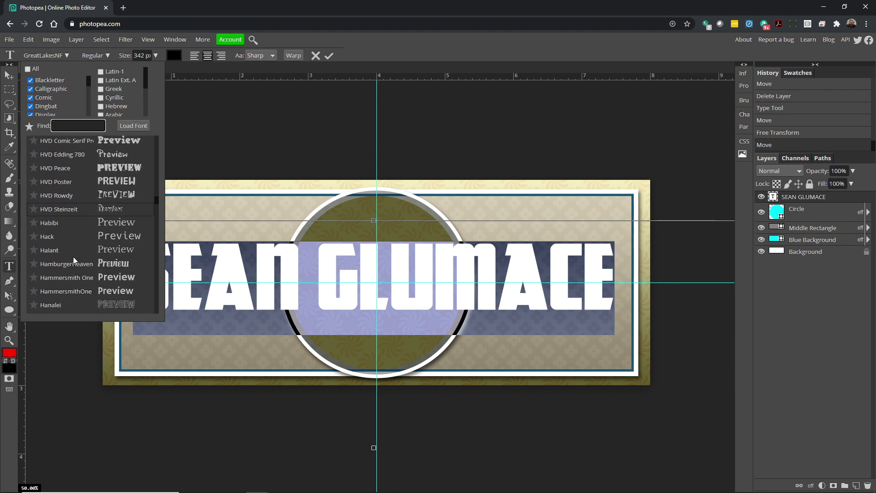
left_click(88, 195)
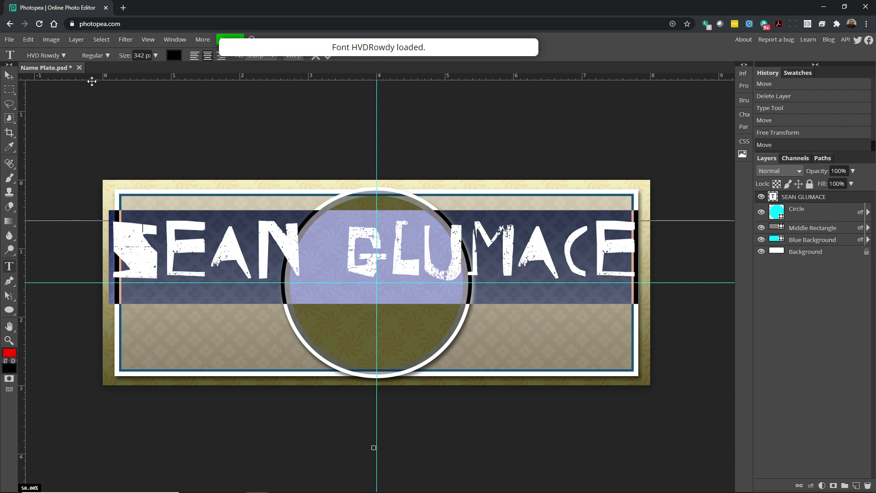
Try the Holtwood One SC font on the name.
left_click(62, 57)
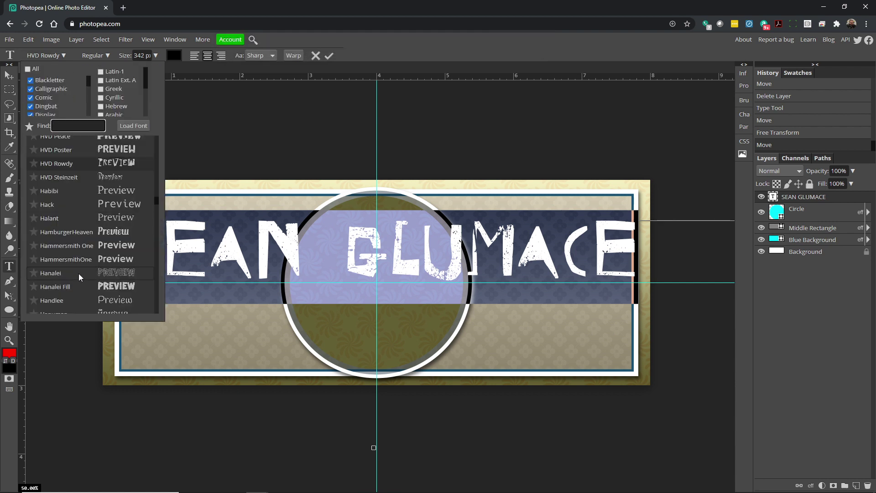
scroll(79, 276, "down", 5)
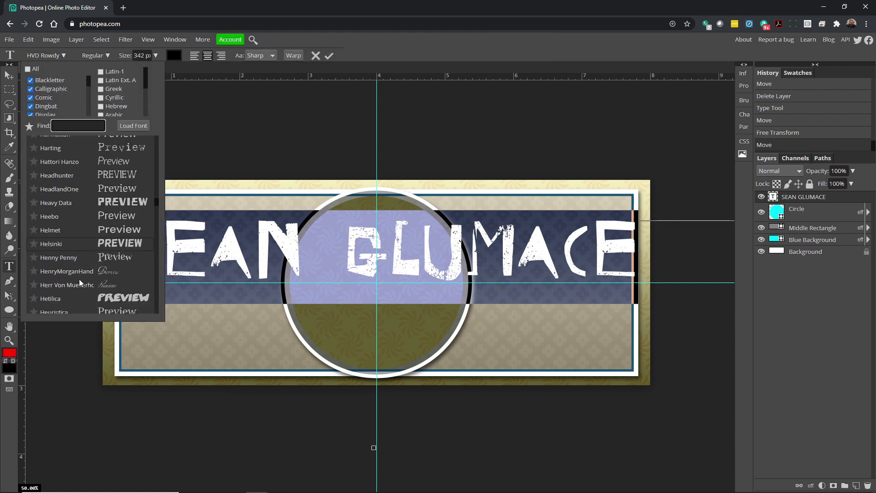
scroll(79, 278, "down", 5)
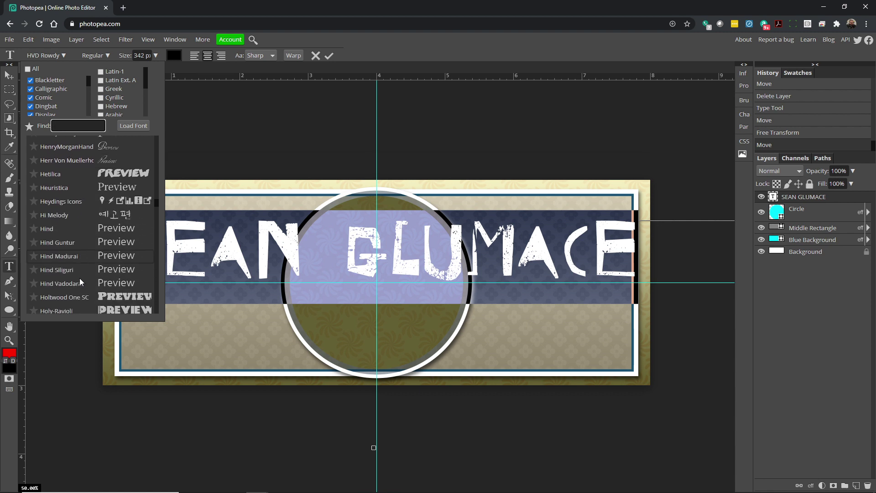
scroll(80, 278, "down", 5)
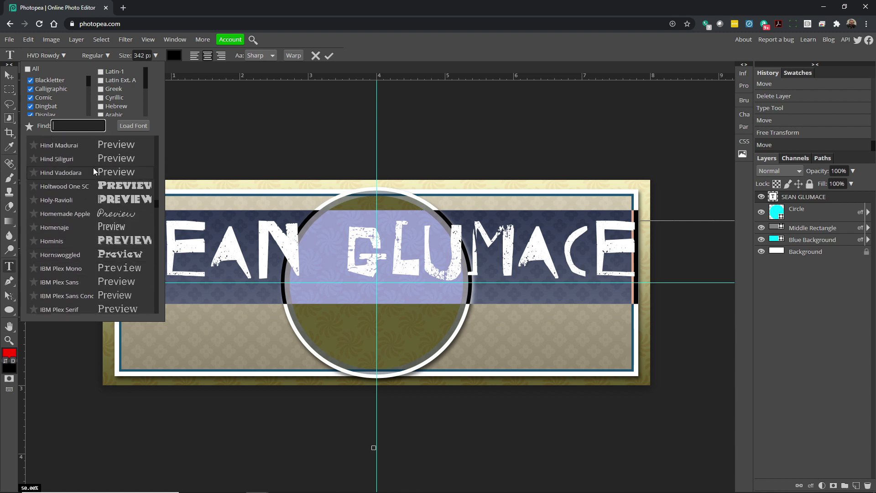
left_click(91, 185)
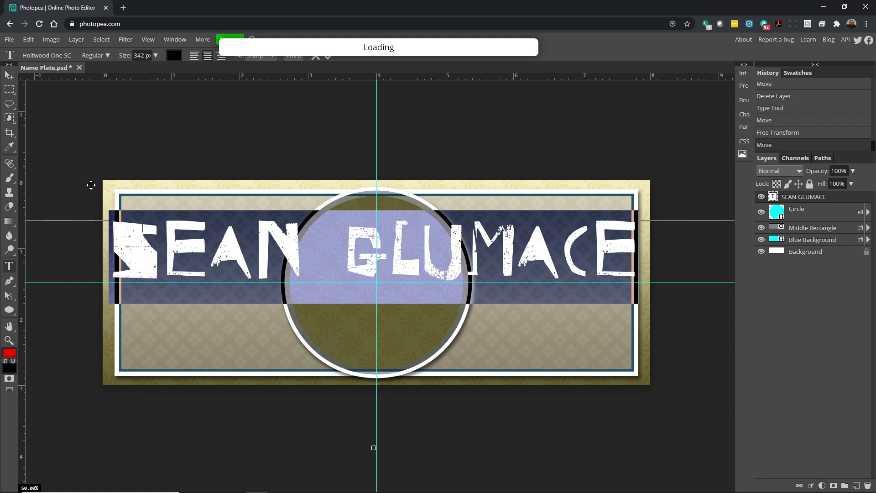
Switch the name back to GreatLakesNF and commit the text.
left_click(70, 55)
scroll(82, 211, "up", 3)
scroll(82, 212, "up", 8)
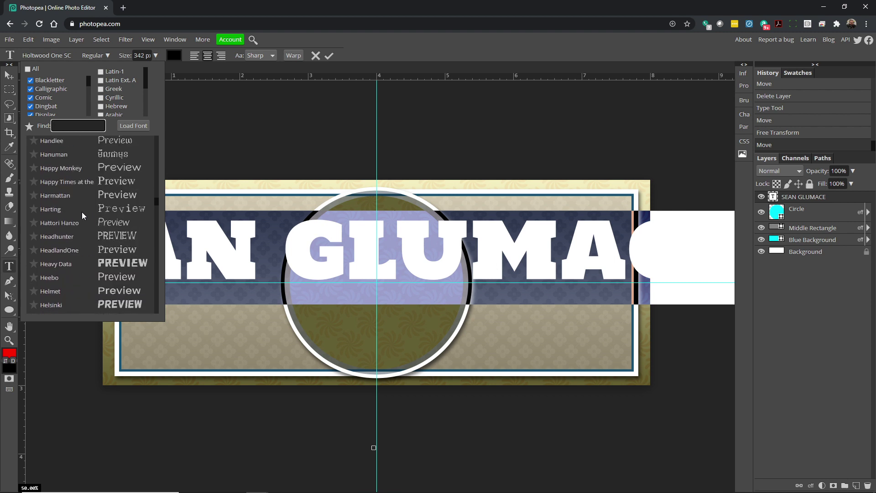
scroll(81, 212, "up", 4)
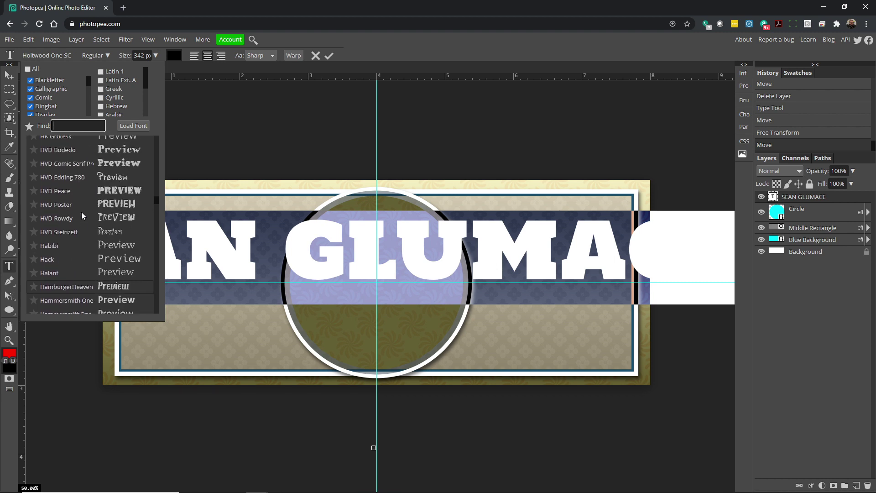
scroll(79, 212, "up", 4)
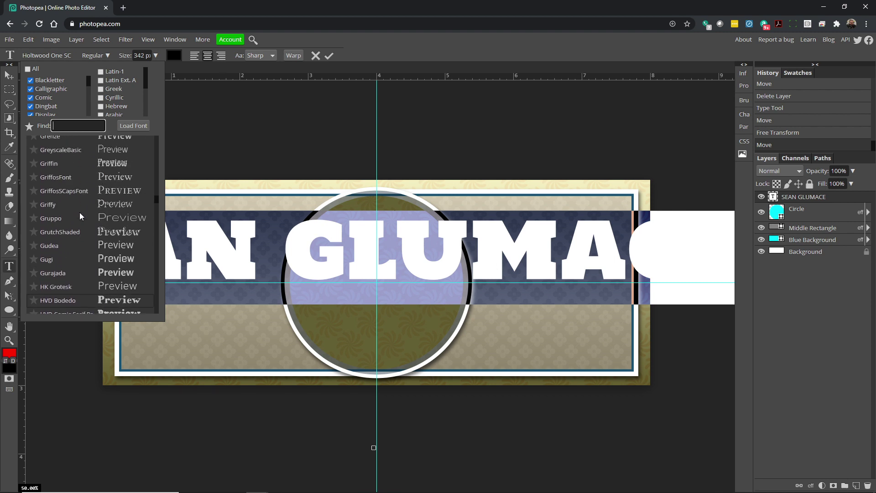
scroll(78, 212, "up", 1)
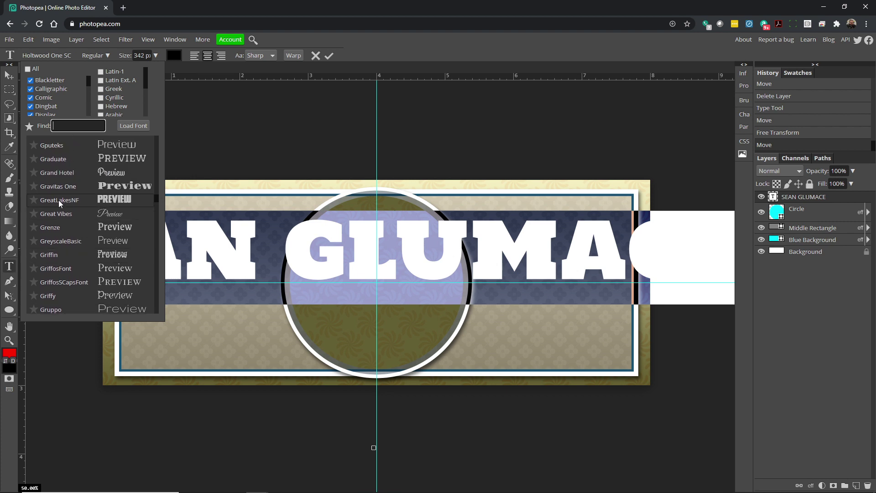
left_click(59, 200)
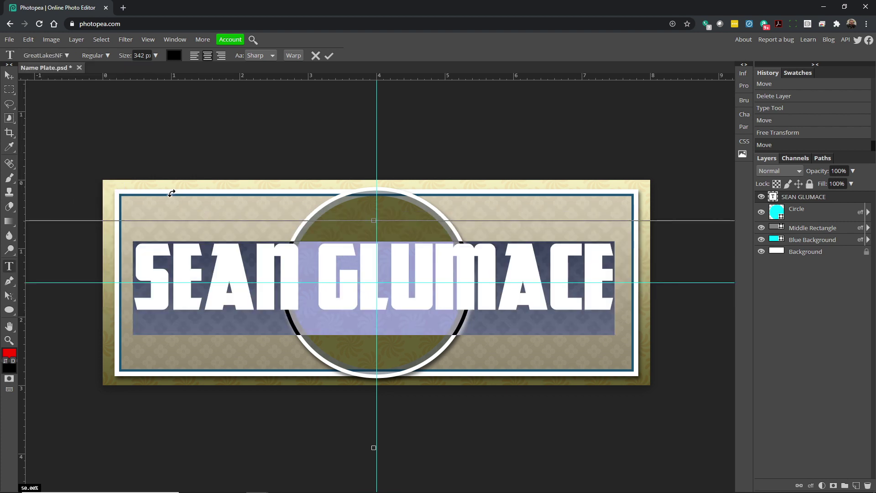
left_click(8, 77)
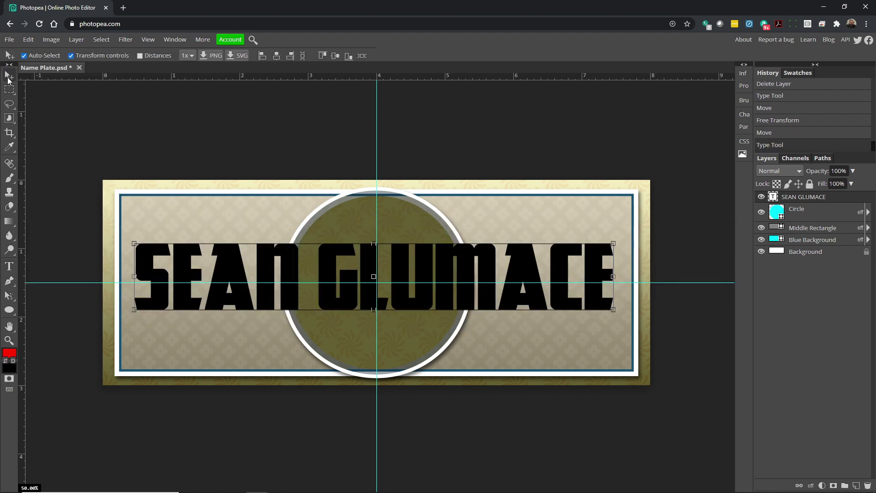
left_click(29, 39)
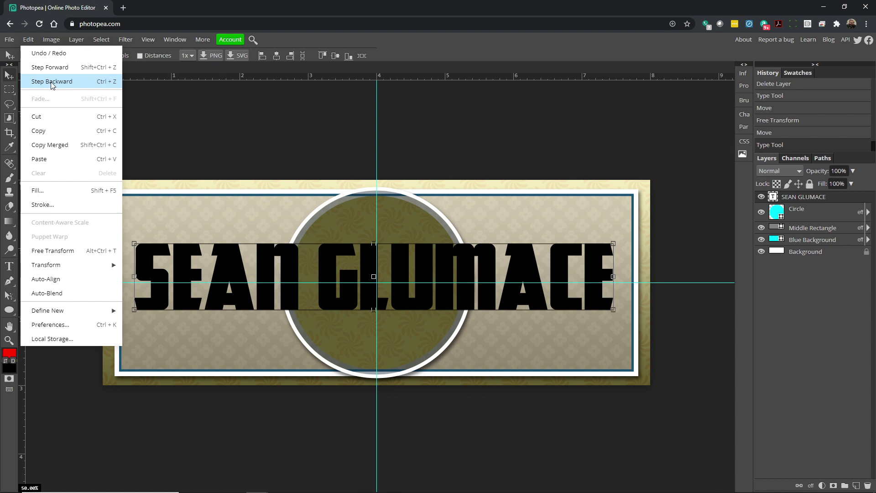
left_click(273, 149)
left_click_drag(230, 266, 229, 266)
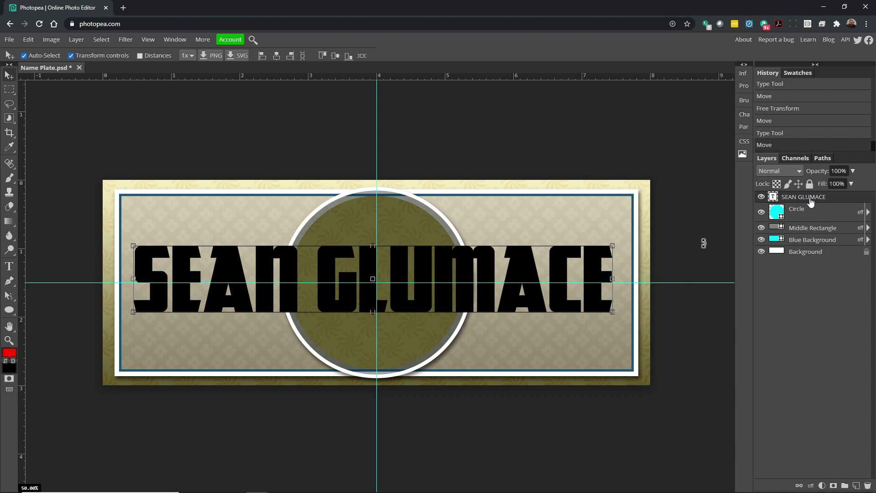
left_click(811, 485)
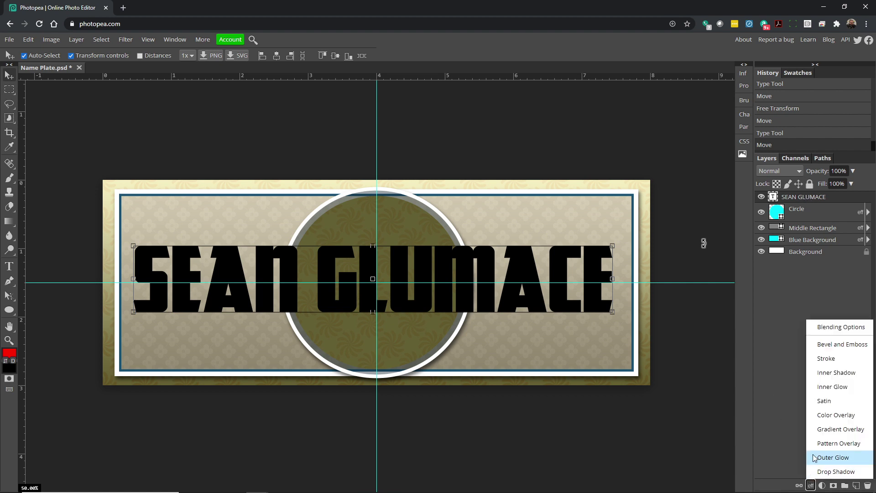
left_click(835, 358)
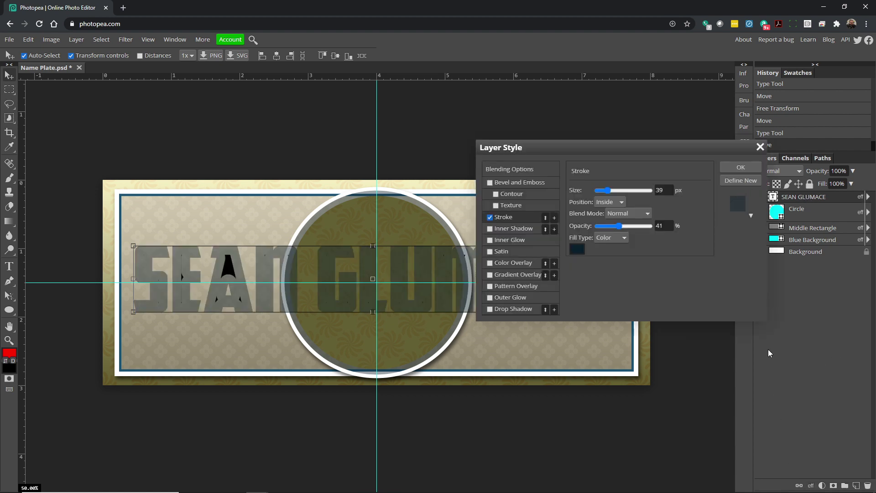
left_click_drag(600, 149, 682, 181)
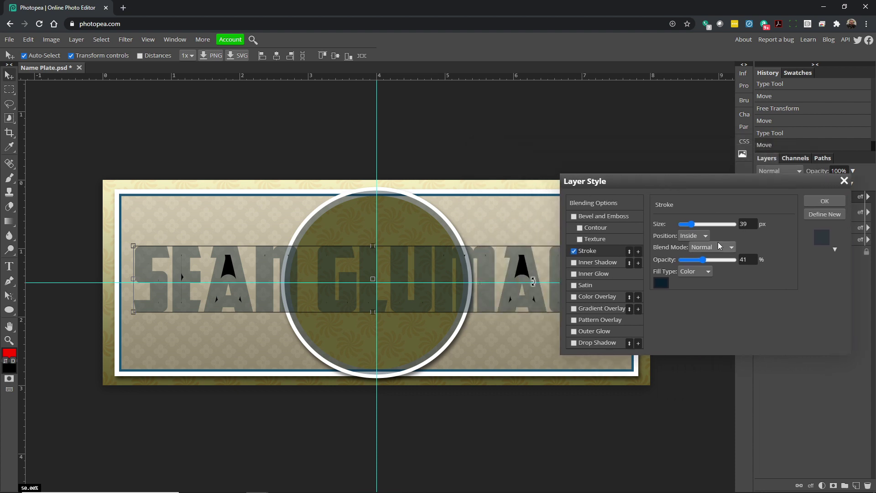
mouse_move(692, 224)
left_mouse_down()
mouse_move(727, 223)
mouse_move(689, 230)
left_mouse_up()
left_click(692, 238)
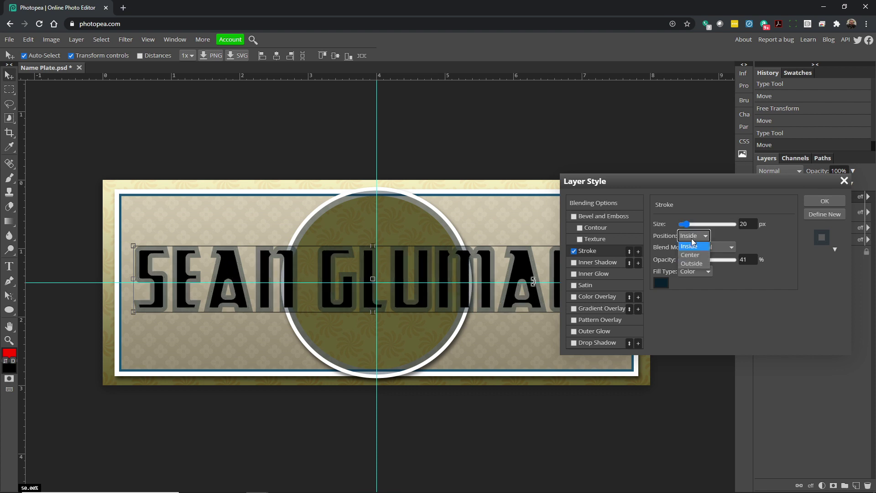
left_click(692, 263)
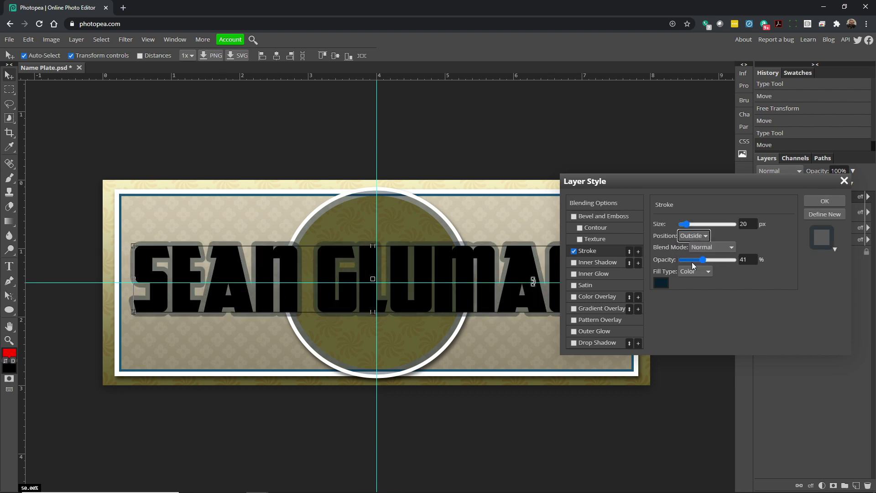
left_click_drag(692, 262, 768, 261)
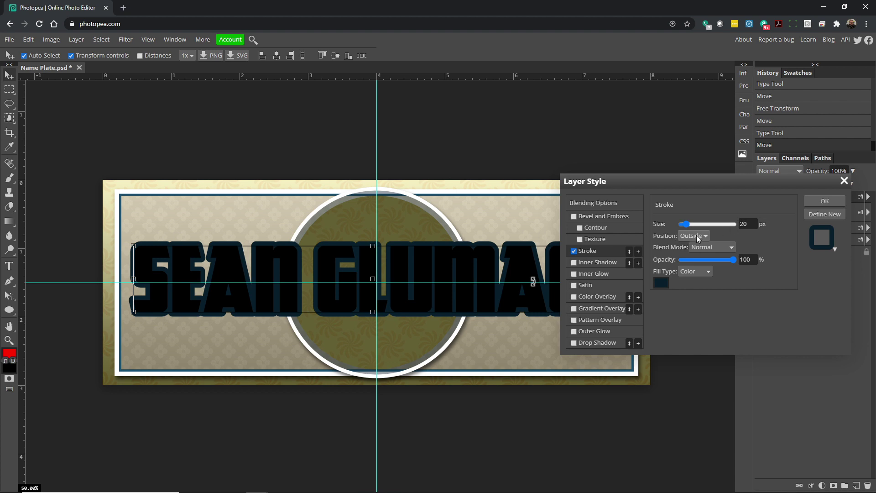
left_click(661, 283)
left_click(351, 285)
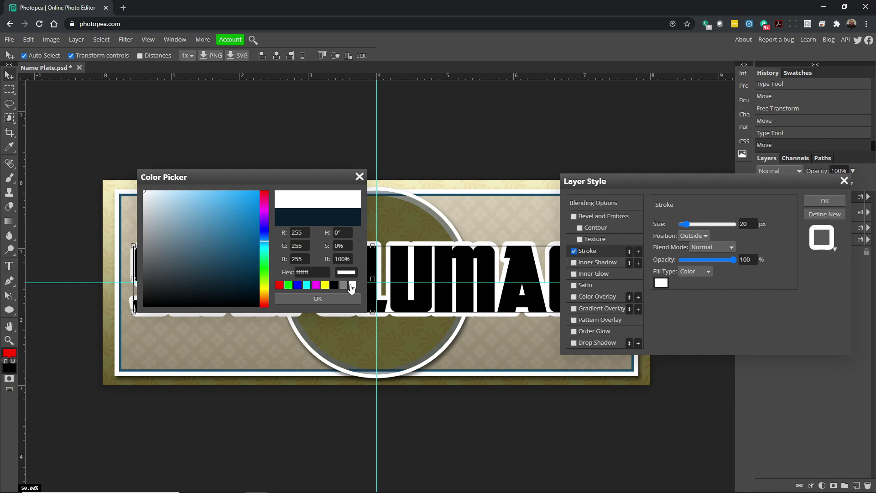
left_click(319, 298)
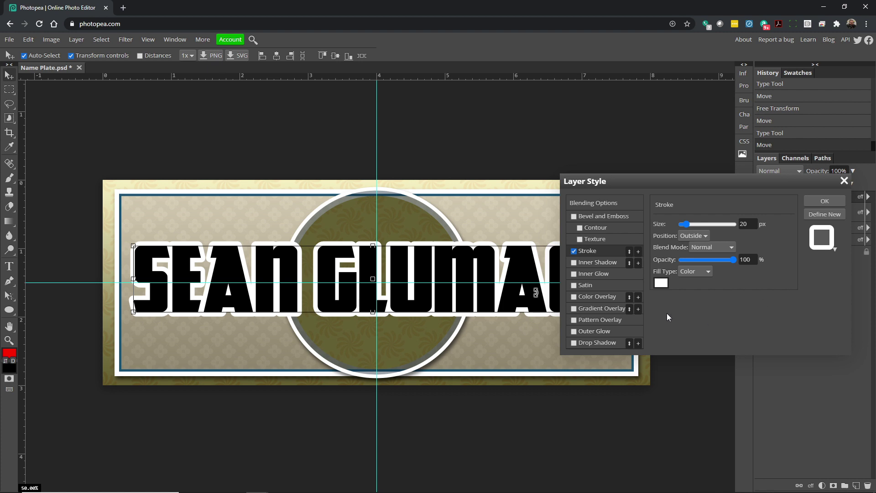
left_click(584, 343)
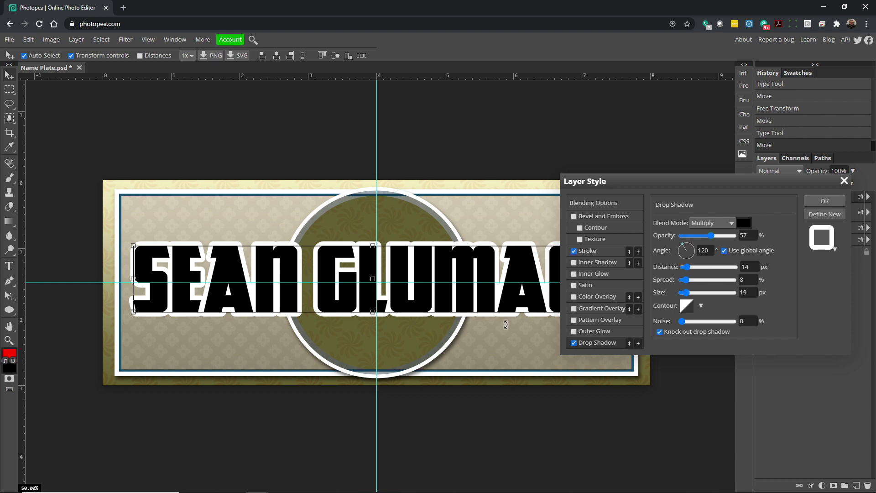
Push the drop shadow further below the name and discard a trial gradient overlay.
left_click_drag(689, 270, 696, 269)
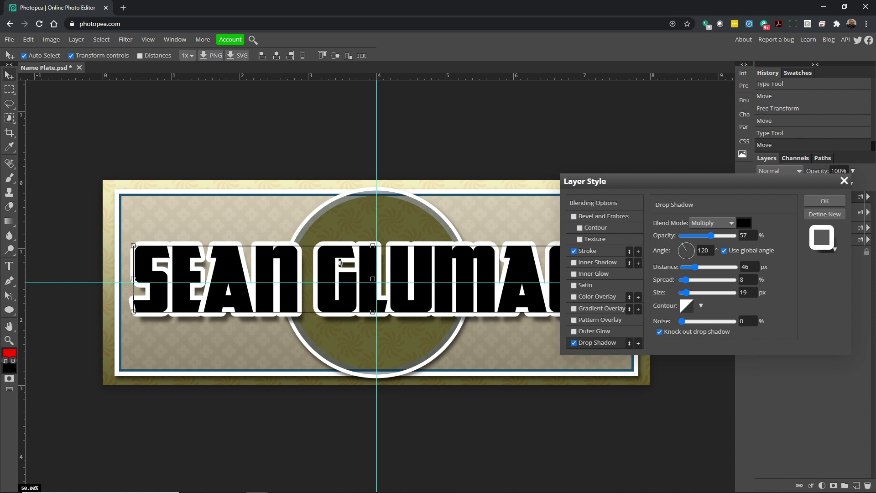
left_click(579, 309)
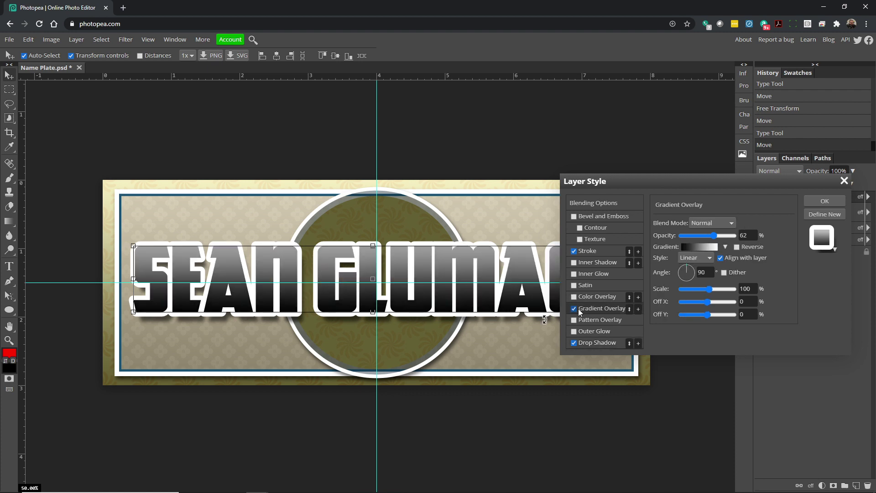
left_click(574, 309)
Fill the name with the beige pattern overlay and enable Color Overlay.
left_click(574, 320)
left_click(590, 320)
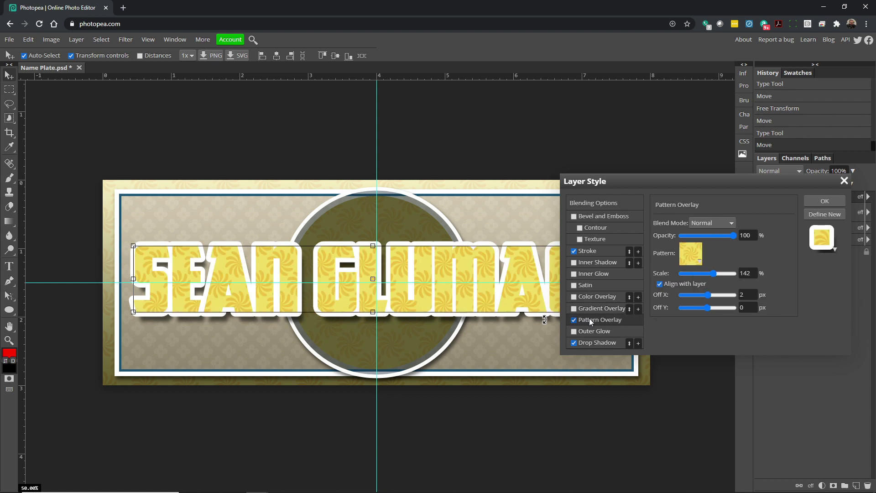
left_click(703, 263)
left_click(741, 298)
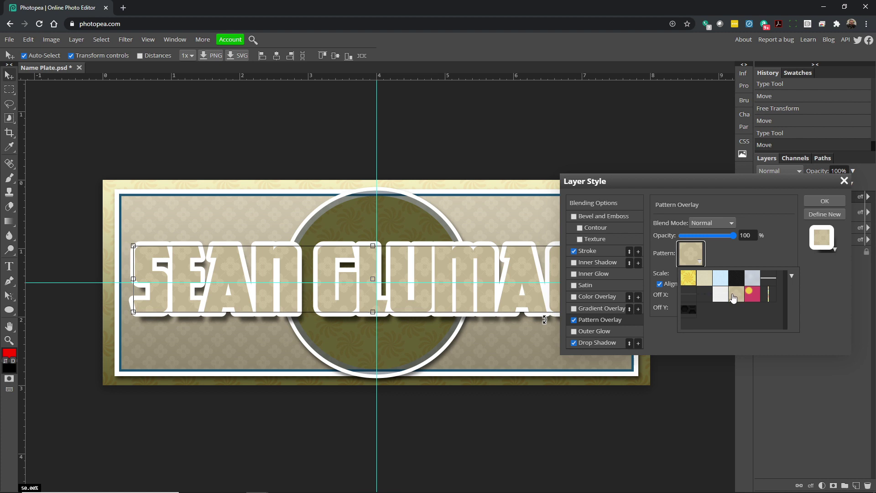
left_click(576, 310)
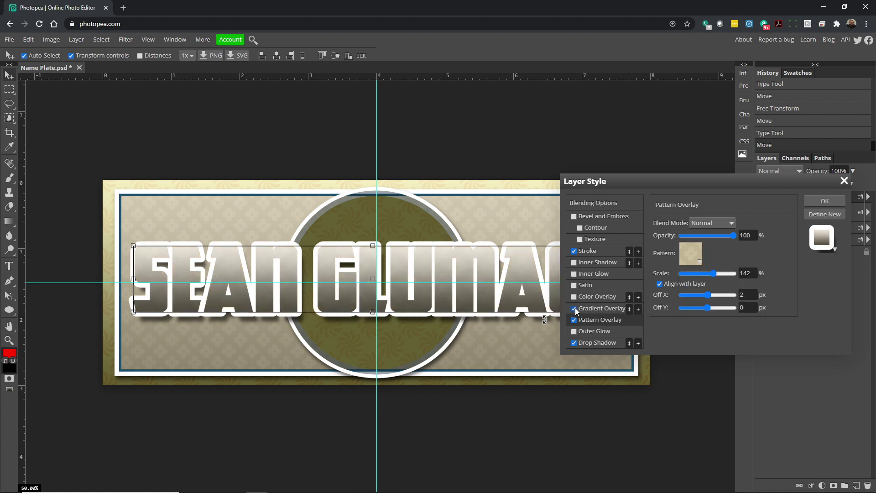
left_click(575, 297)
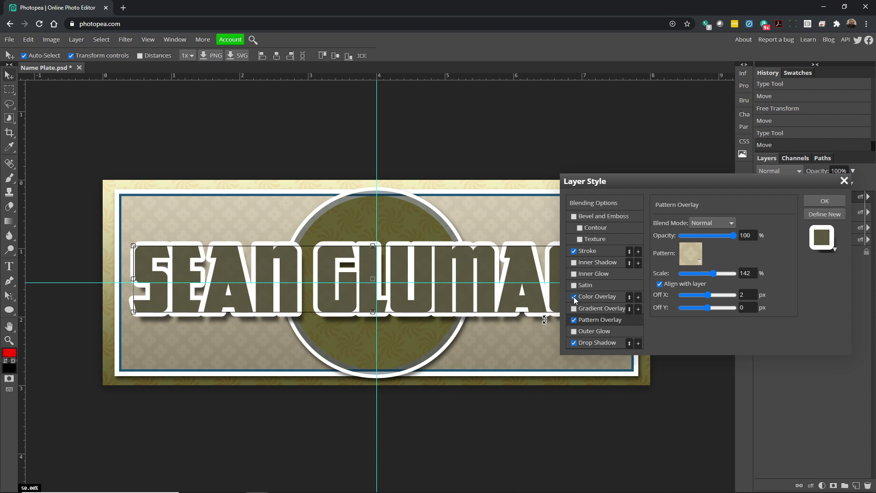
left_click(590, 297)
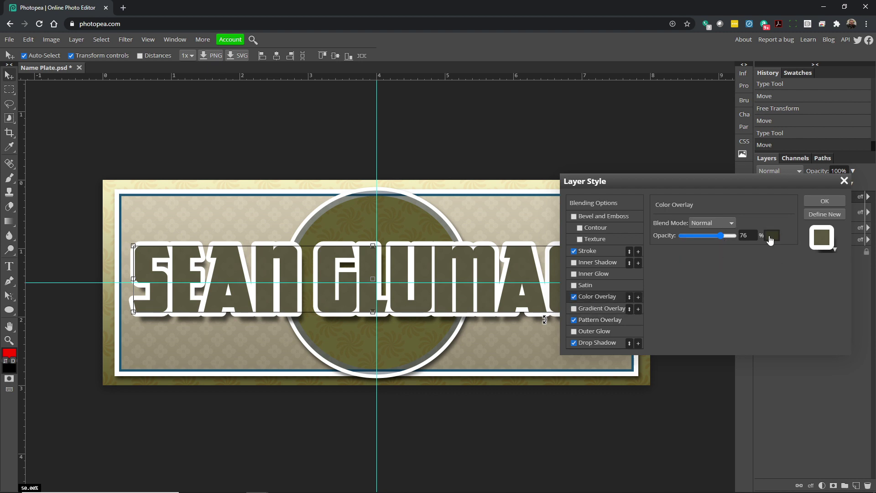
Set the name's Color Overlay to dark red (4f0101) at 79% opacity.
left_click(771, 235)
left_click_drag(263, 292, 267, 313)
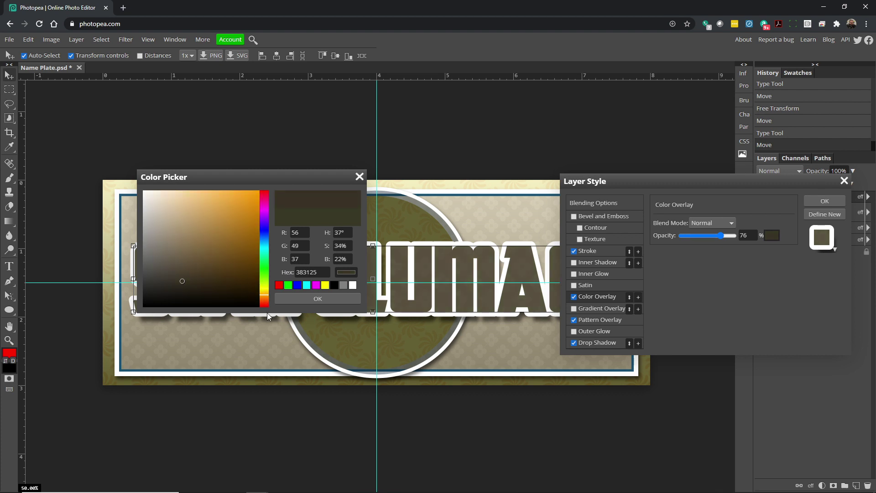
mouse_move(255, 262)
left_mouse_down()
mouse_move(253, 243)
mouse_move(258, 270)
left_mouse_up()
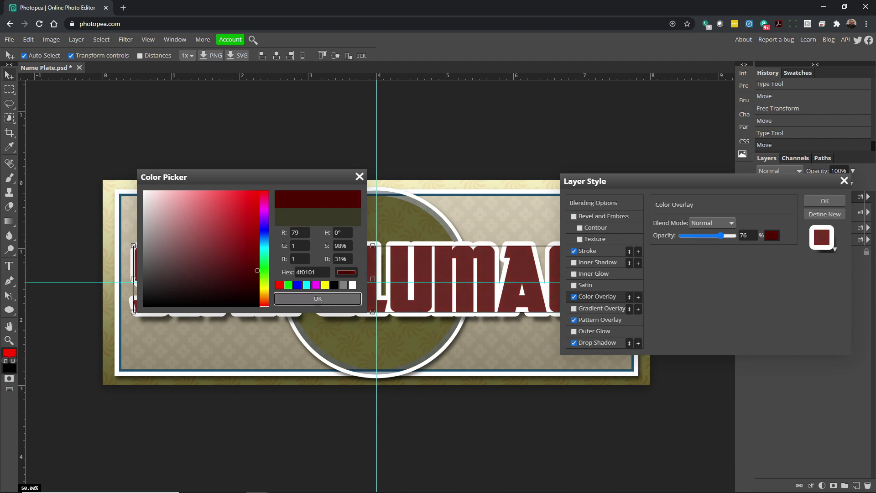
left_click(328, 298)
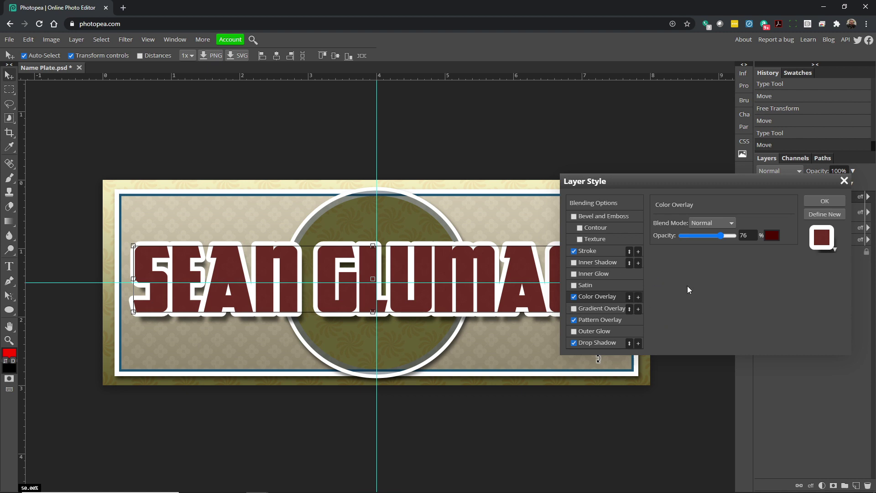
mouse_move(721, 235)
left_mouse_down()
mouse_move(732, 236)
mouse_move(724, 237)
left_mouse_up()
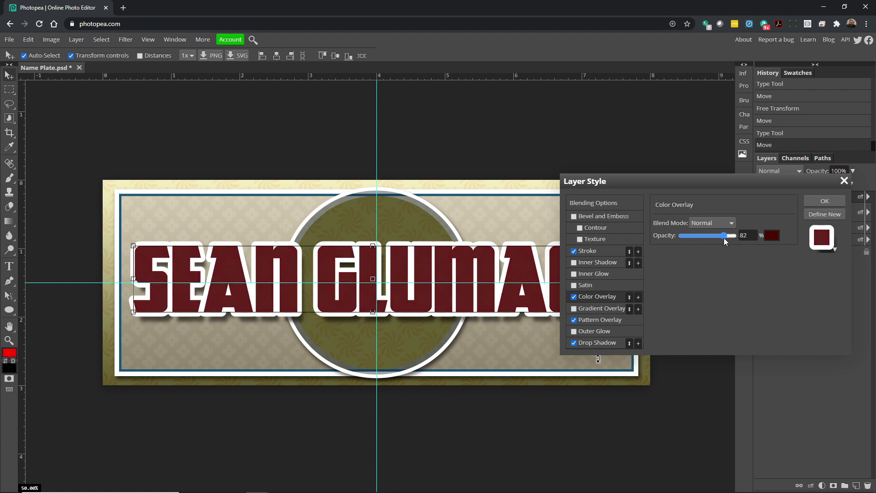
mouse_move(724, 238)
left_mouse_down()
mouse_move(714, 240)
mouse_move(723, 237)
left_mouse_up()
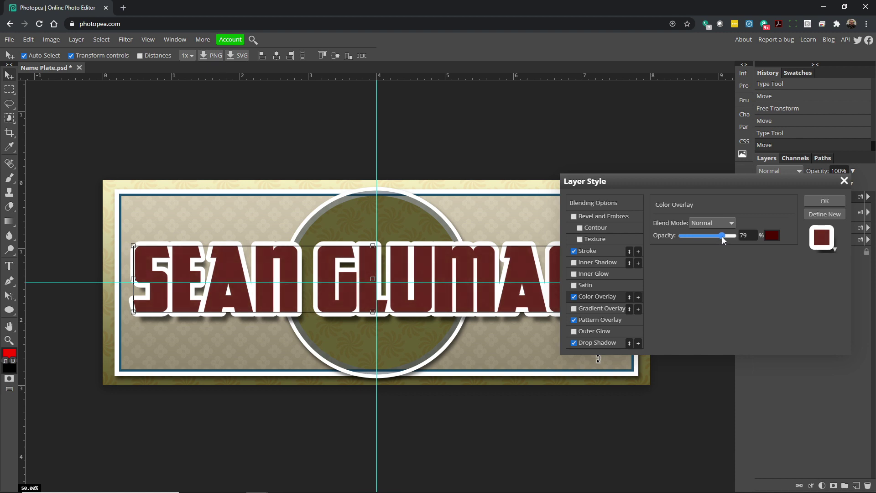
Review the pattern and shadow settings, then add a second stroke effect to the name.
left_click(601, 321)
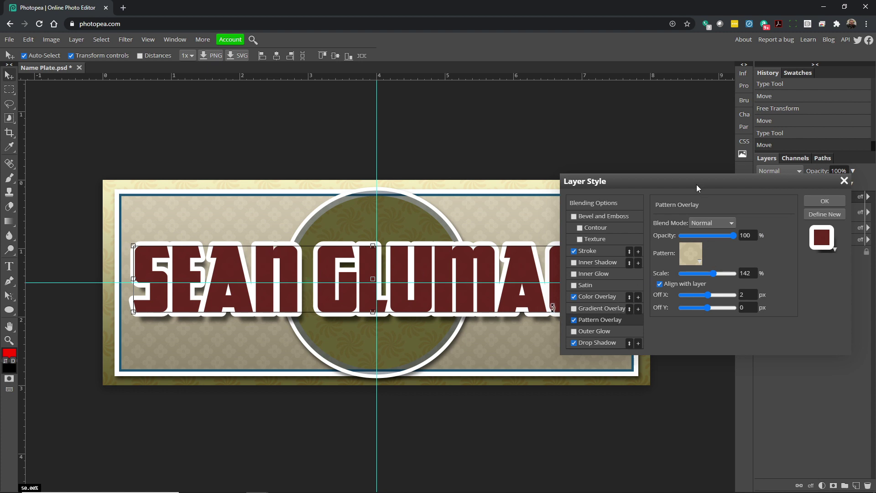
left_click_drag(697, 184, 714, 180)
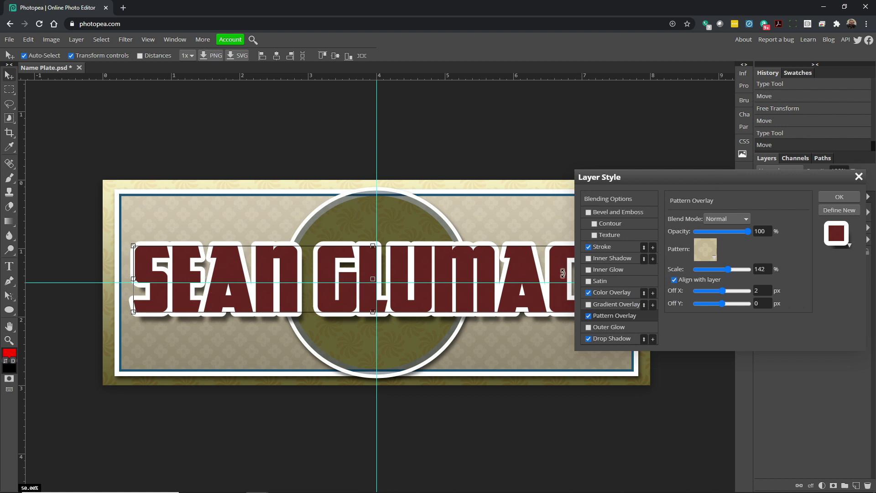
left_click(605, 338)
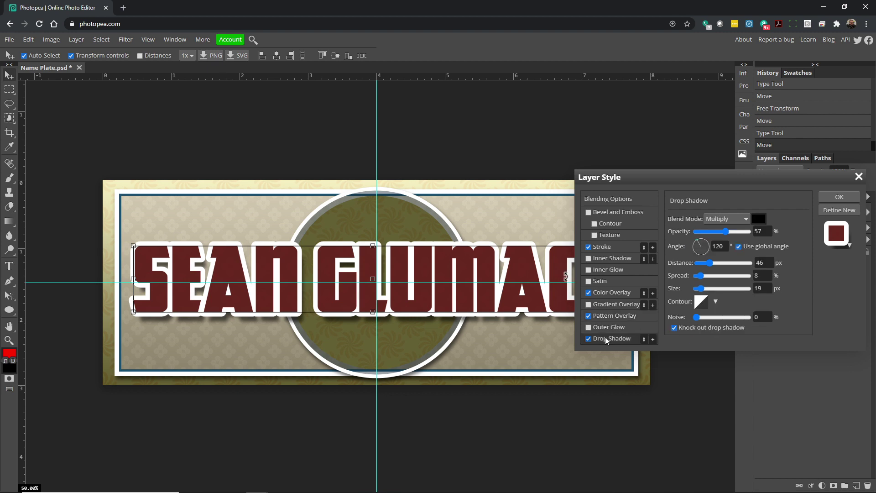
left_click(617, 315)
left_click(616, 293)
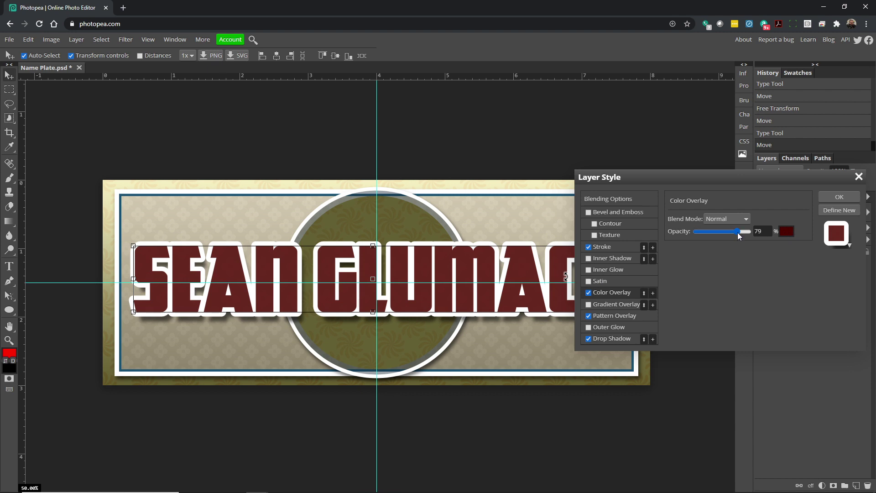
left_click(612, 250)
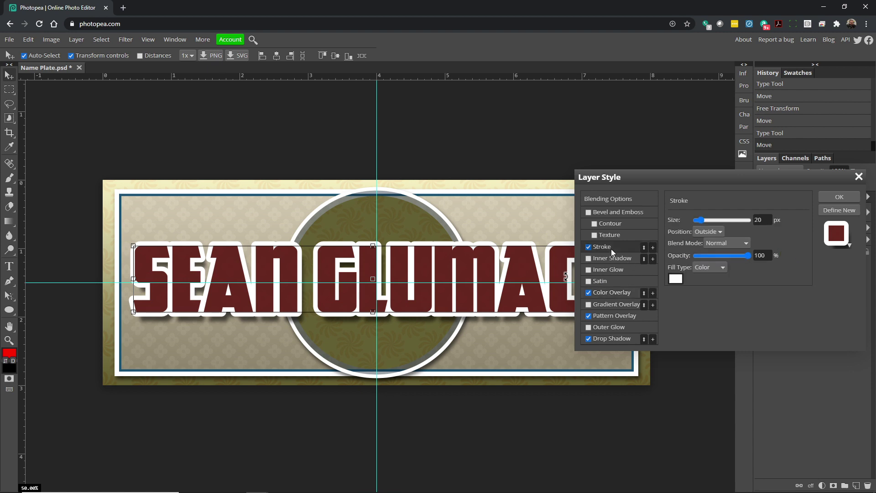
left_click(654, 248)
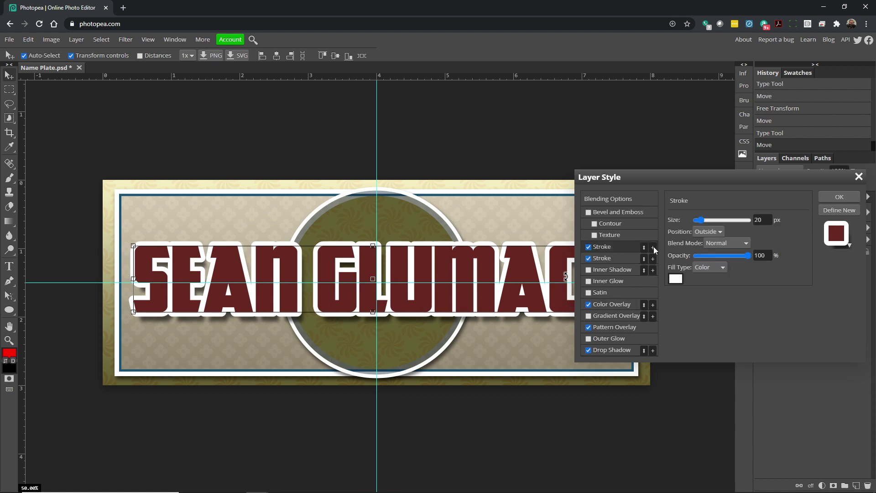
left_click(615, 258)
Make the second stroke black and 28 px thick.
mouse_move(706, 223)
left_mouse_down()
mouse_move(715, 220)
mouse_move(702, 222)
left_mouse_up()
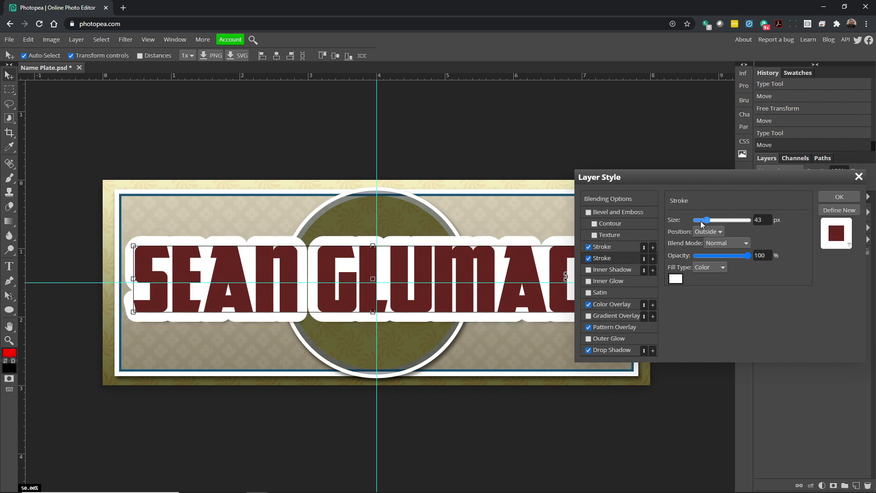
left_click(676, 279)
left_click_drag(238, 274, 269, 314)
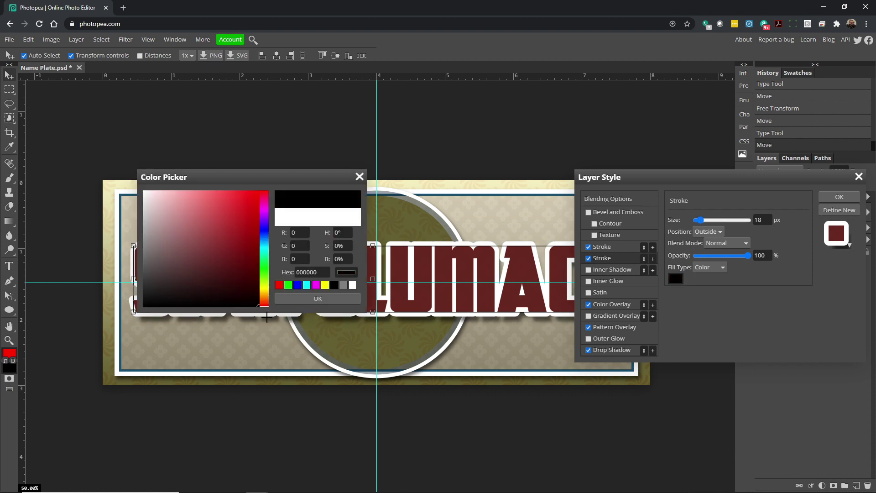
left_click(319, 298)
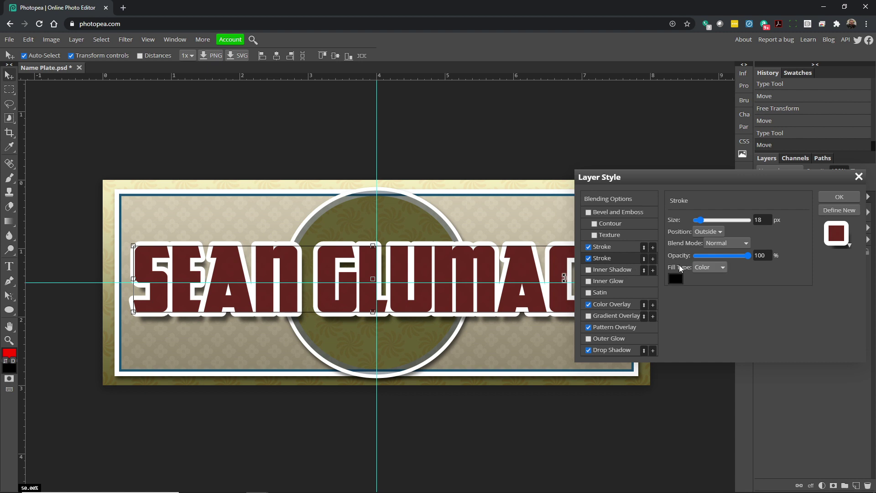
left_click_drag(702, 225, 706, 224)
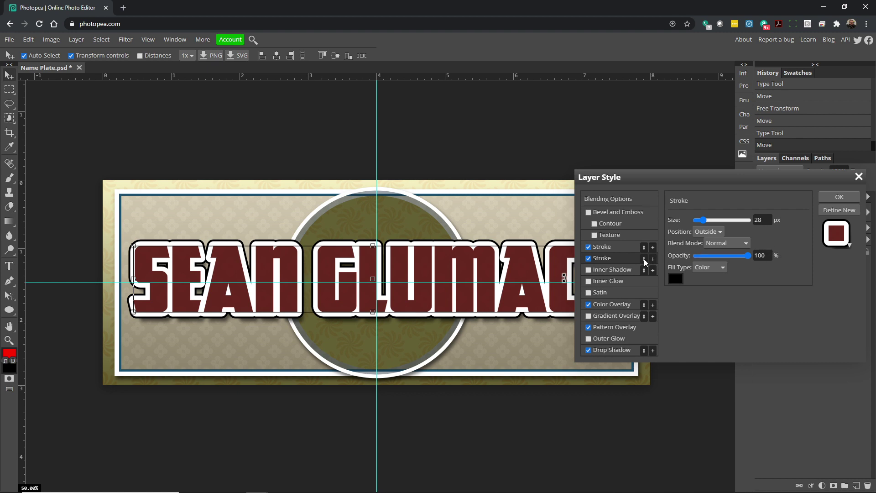
Put the black stroke above the 39 px white one and size it to about 9 px.
left_click(645, 259)
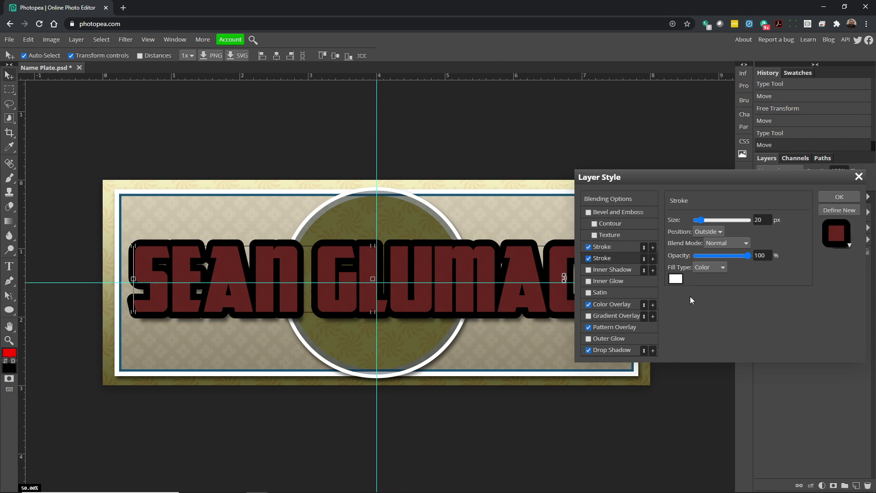
mouse_move(700, 220)
left_mouse_down()
mouse_move(716, 216)
mouse_move(705, 216)
left_mouse_up()
left_click(644, 258)
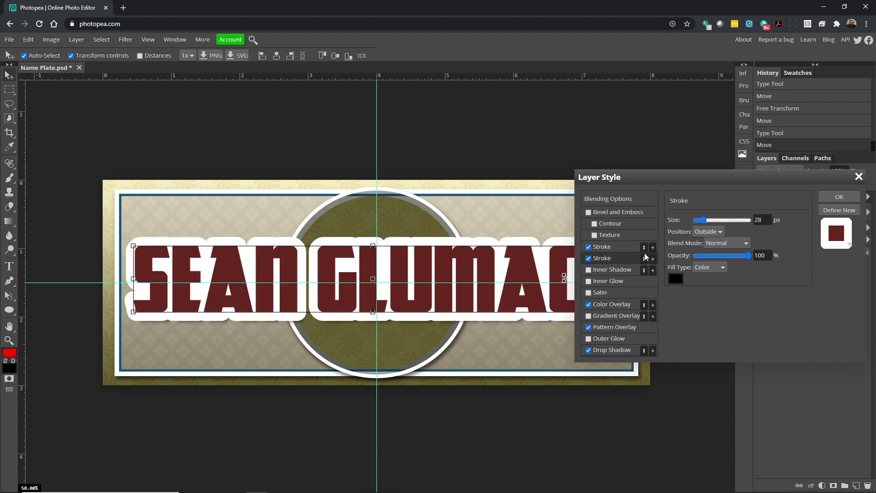
left_click_drag(703, 221, 699, 221)
left_click(644, 249)
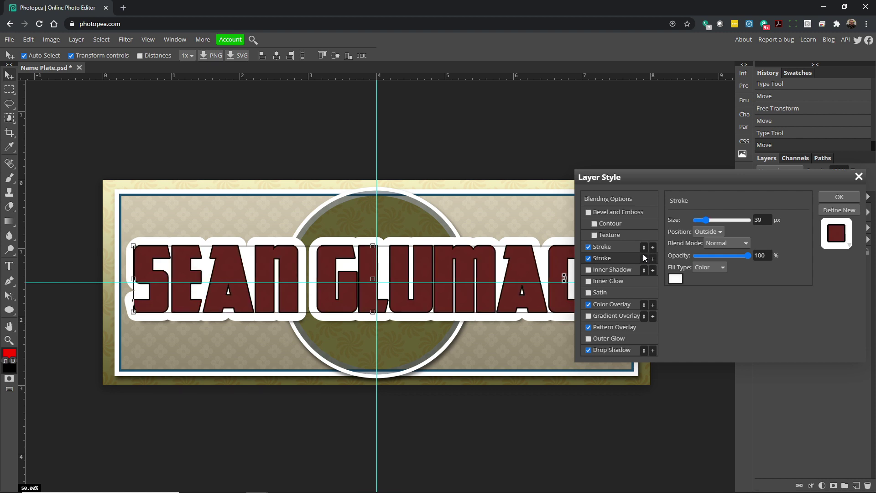
left_click(621, 248)
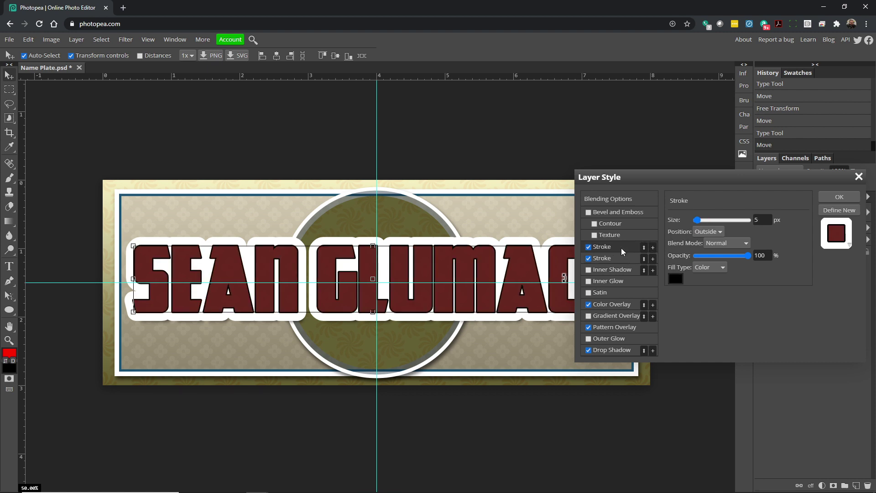
left_click_drag(697, 221, 701, 222)
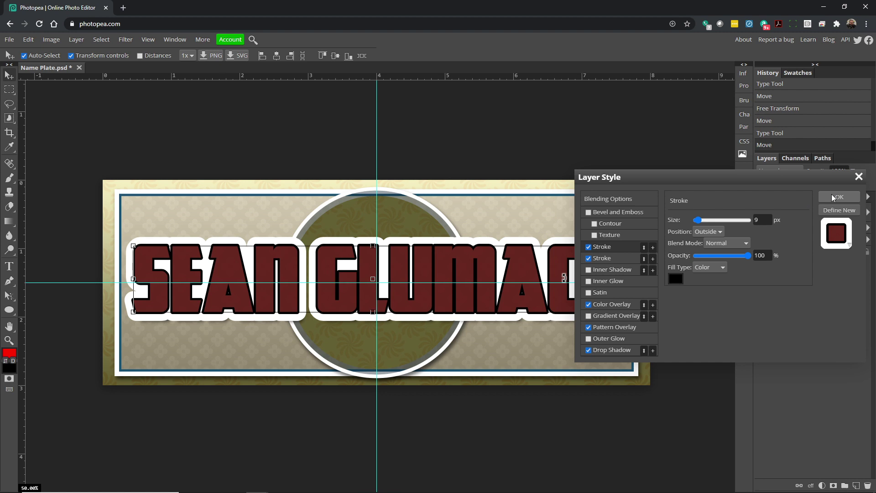
Lower the name's Color Overlay opacity to 36% so the pattern shows through.
left_click(599, 304)
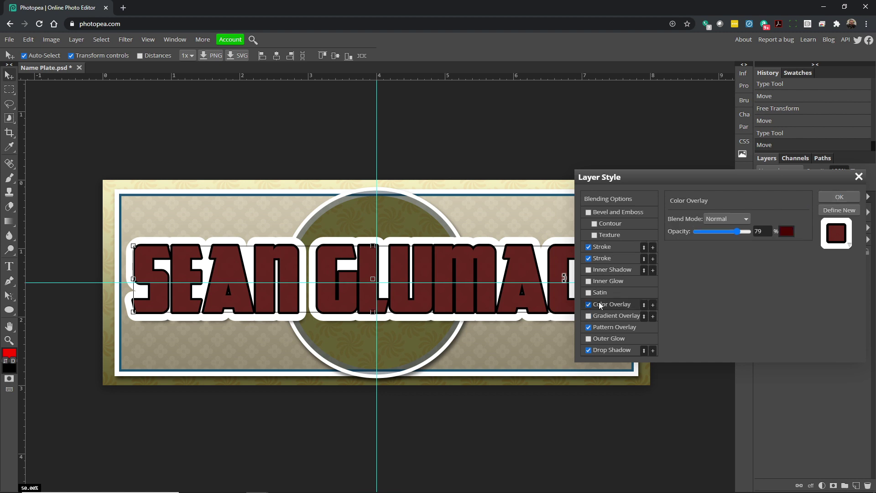
mouse_move(749, 231)
left_mouse_down()
mouse_move(740, 232)
mouse_move(755, 231)
left_mouse_up()
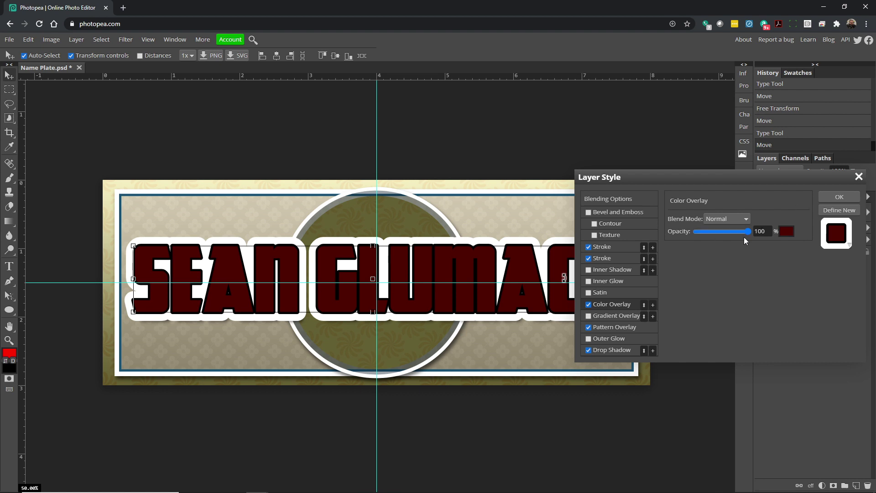
left_click_drag(742, 232, 715, 235)
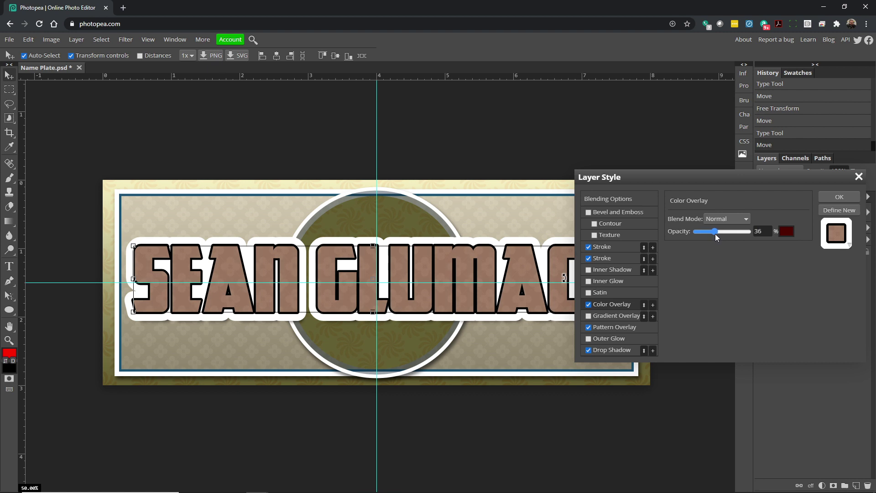
Set the white stroke to 37 px and the black outline to about 14 px, then apply the style.
left_click(601, 258)
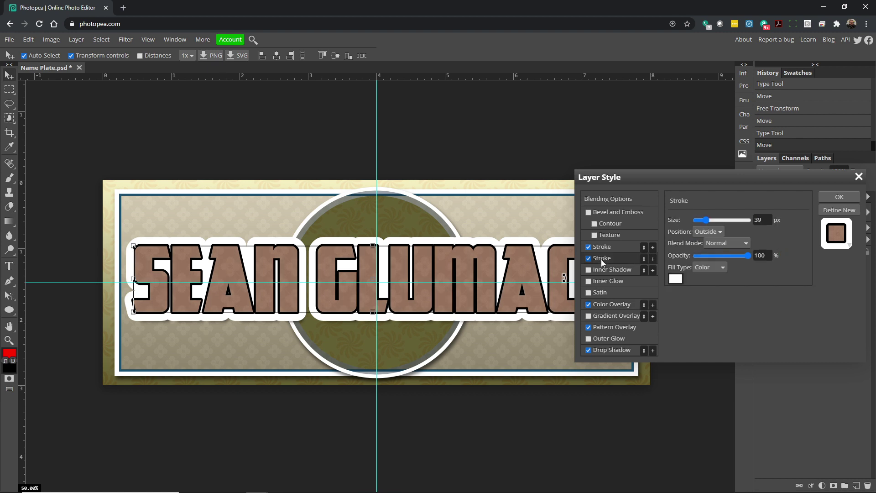
left_click_drag(707, 220, 708, 222)
left_click(613, 246)
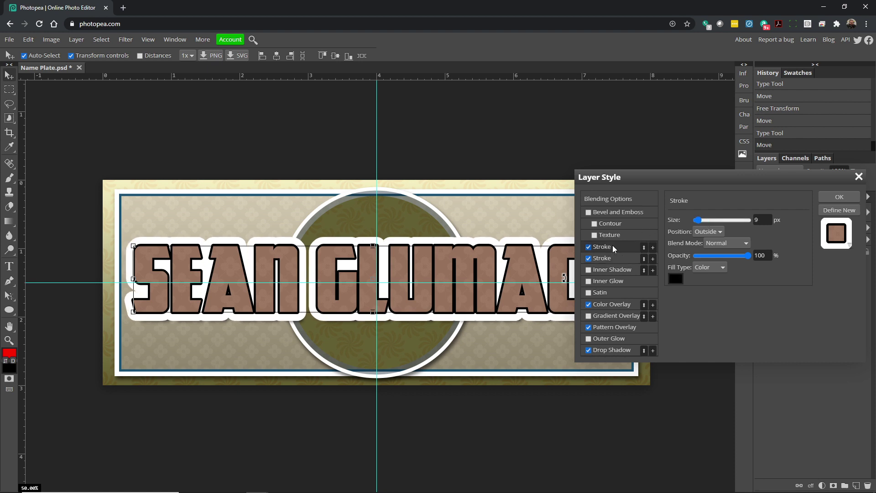
left_click_drag(699, 218, 699, 218)
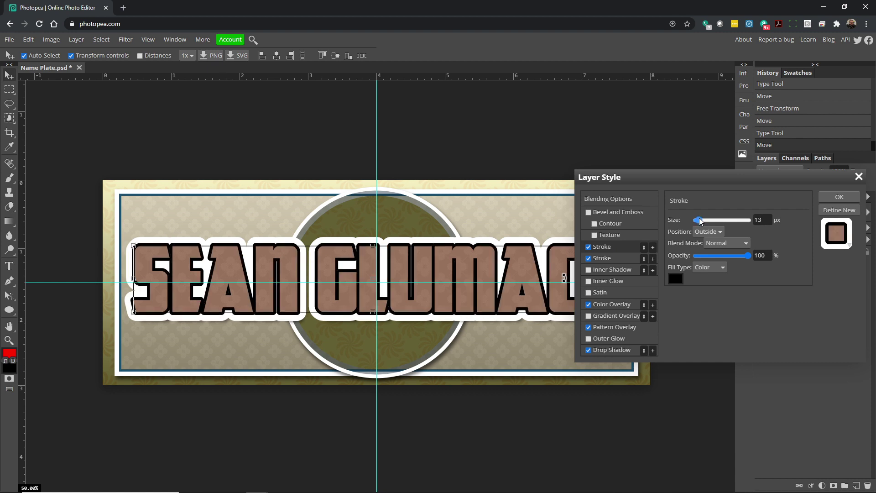
left_click(831, 195)
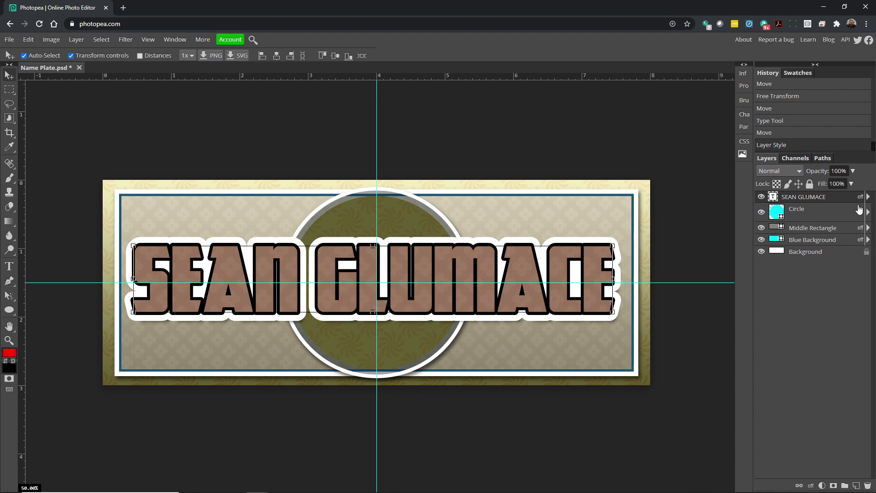
left_click(868, 197)
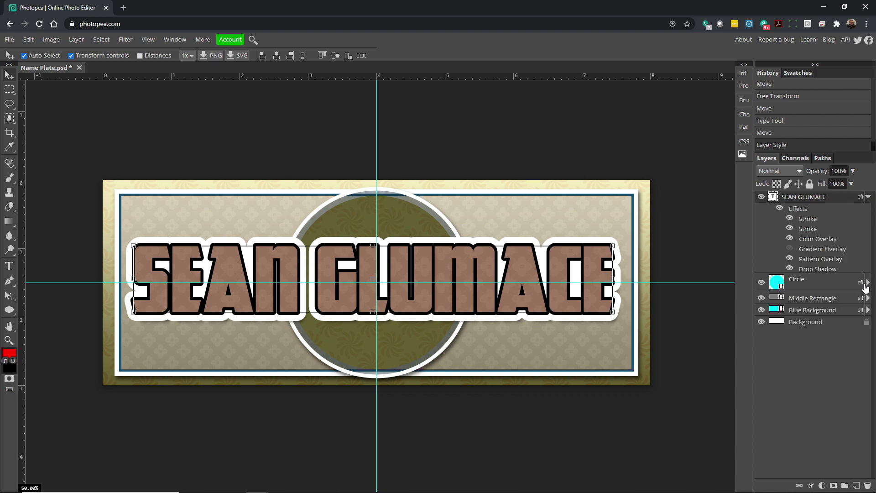
left_click(869, 283)
left_click(869, 358)
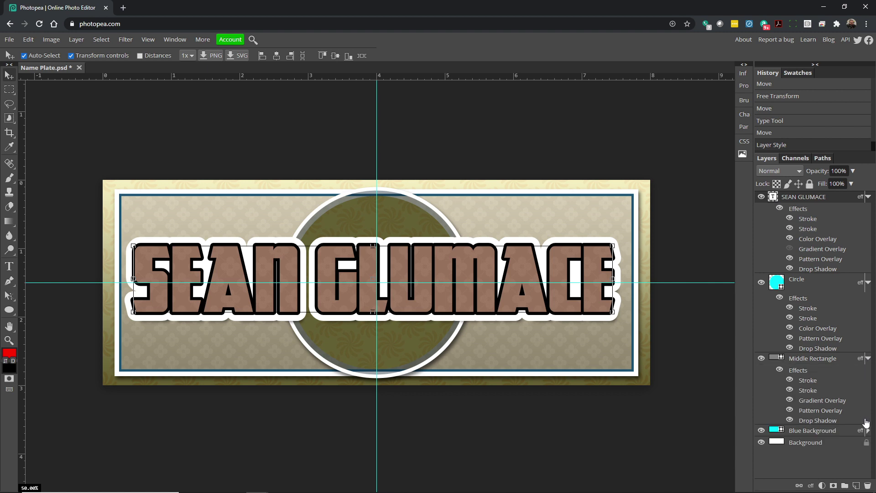
left_click(868, 431)
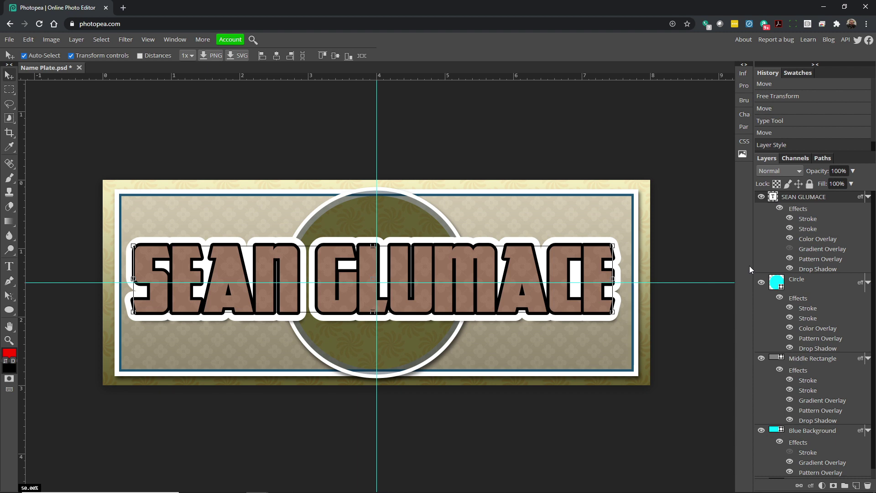
Turn off the effects on all four layers, then switch them all back on.
left_click(780, 209)
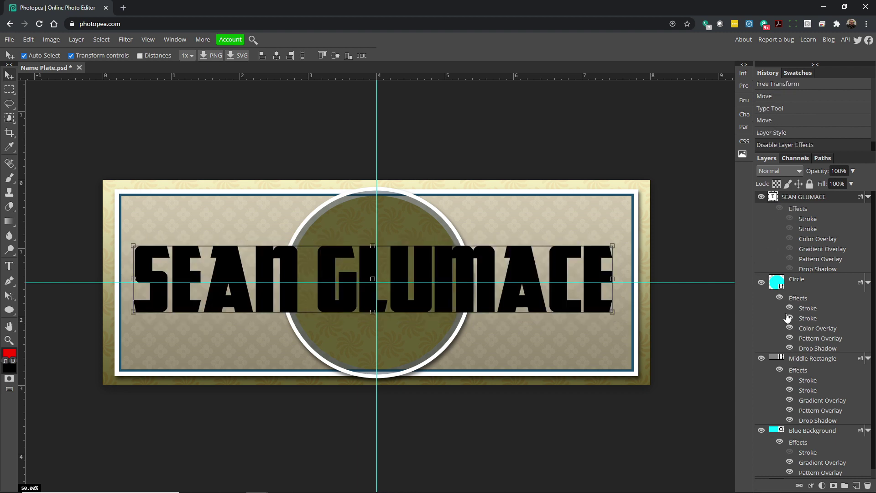
left_click(780, 298)
left_click(780, 369)
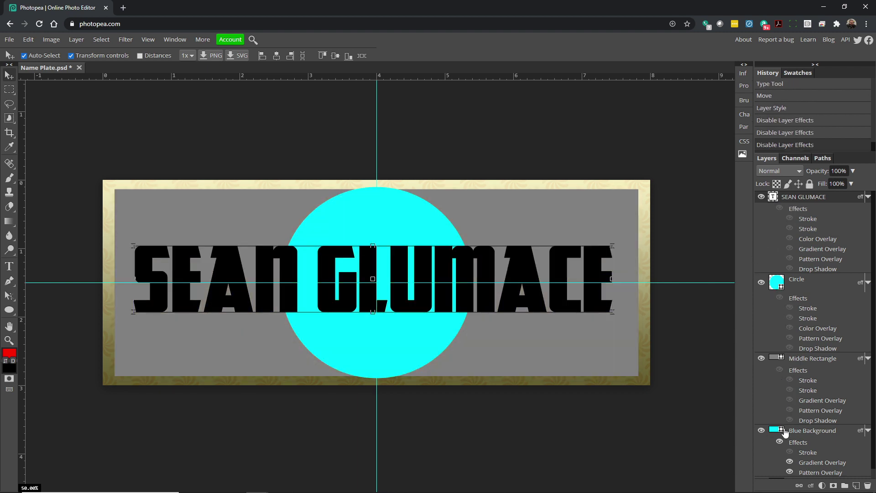
left_click(780, 442)
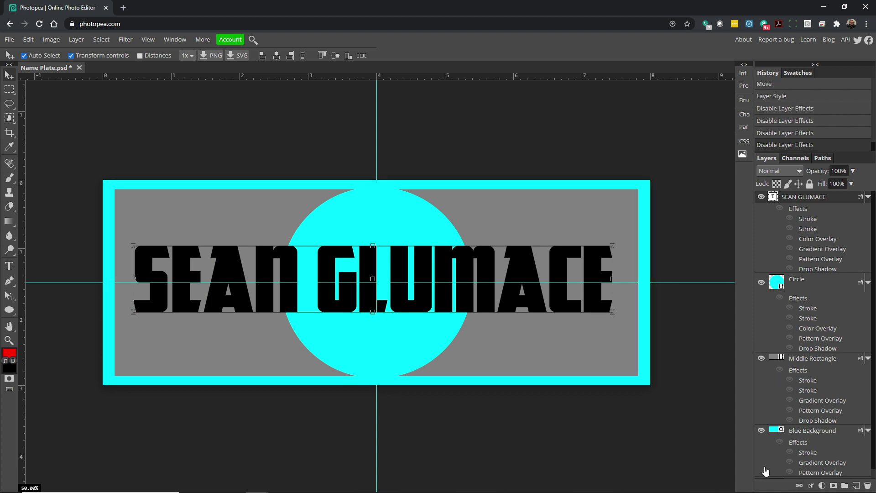
left_click(780, 209)
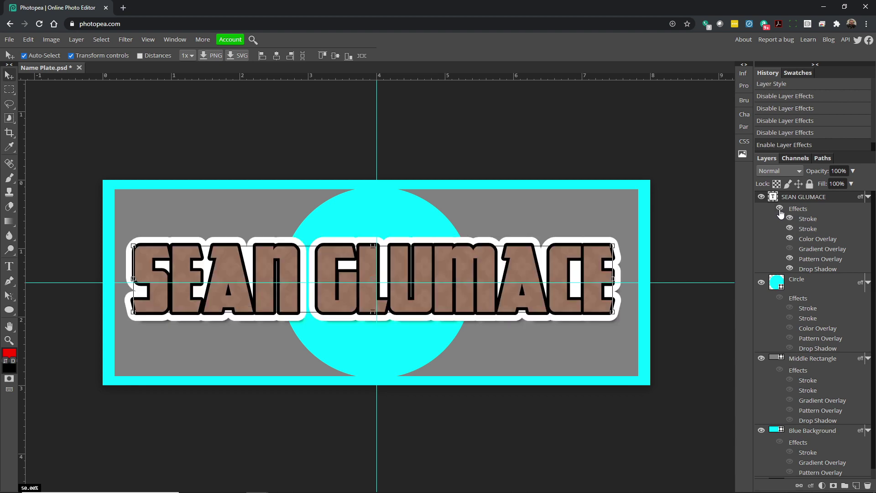
left_click(781, 298)
left_click(779, 371)
left_click(780, 442)
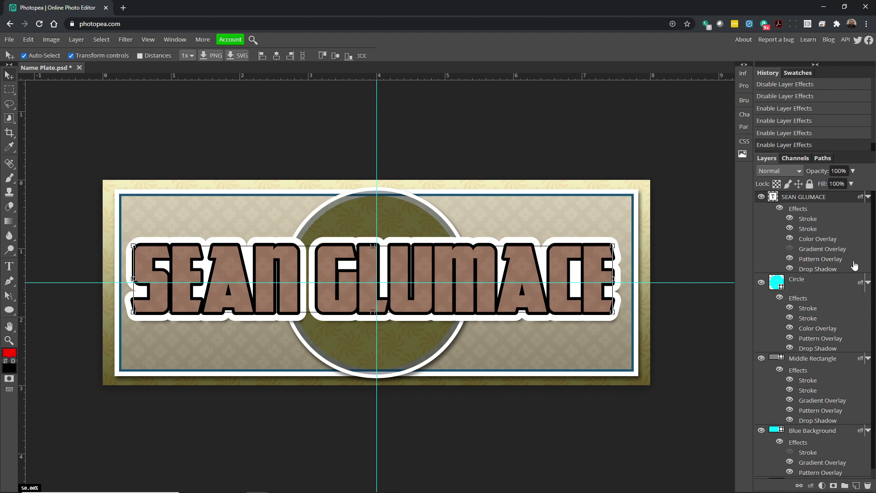
Collapse the effects lists of all four layers.
left_click(868, 197)
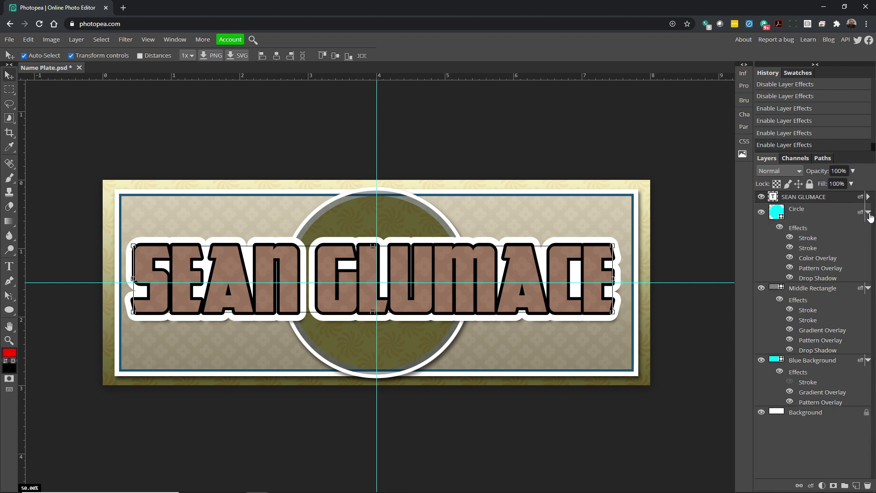
left_click(868, 211)
left_click(868, 228)
left_click(868, 239)
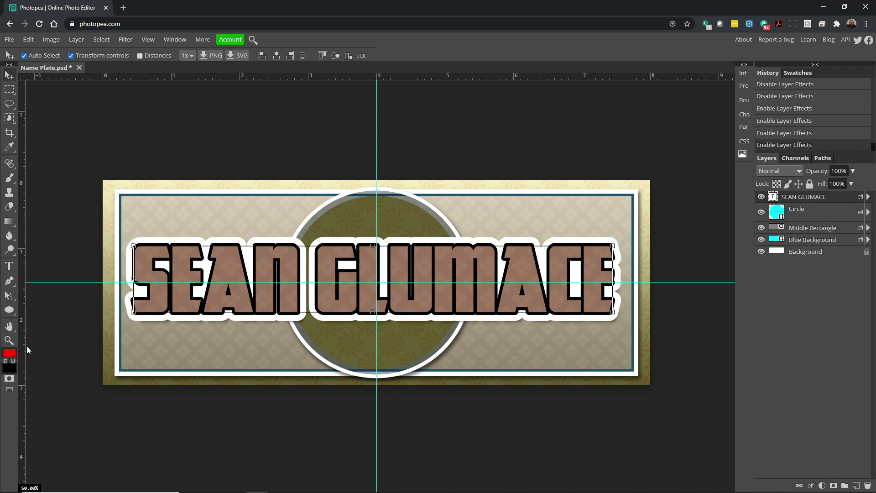
left_click(11, 269)
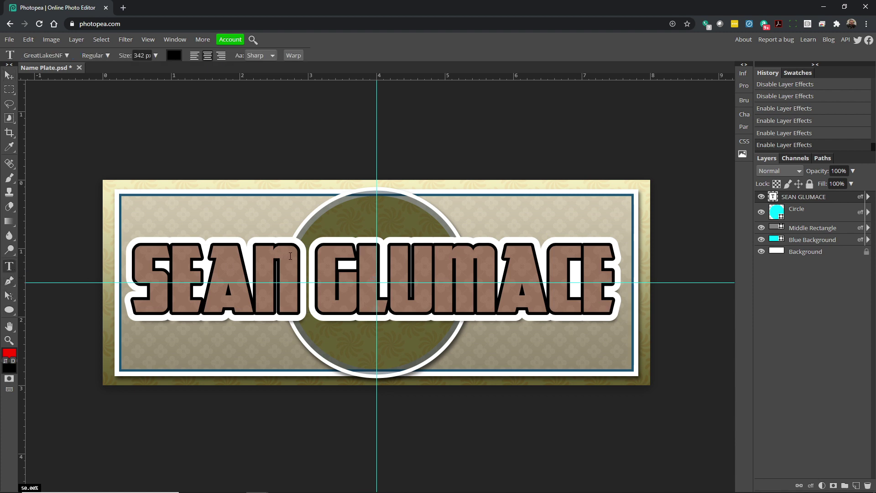
left_click(343, 270)
double_click(344, 270)
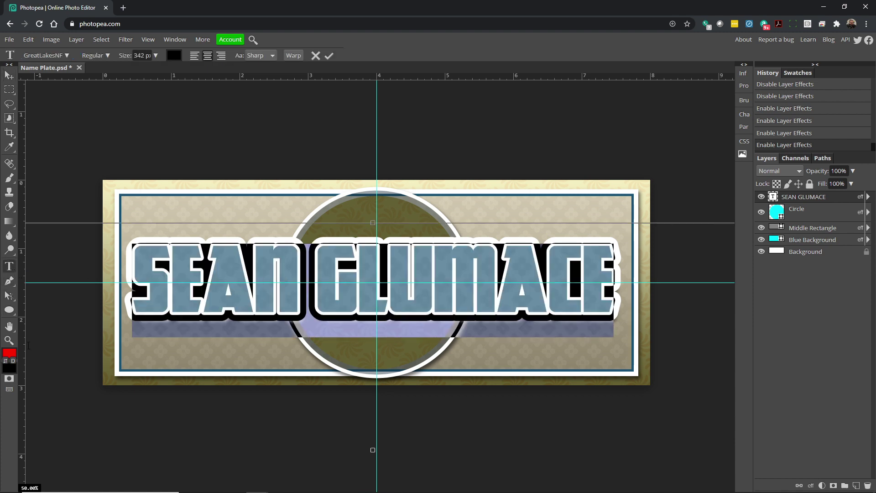
left_click(355, 327)
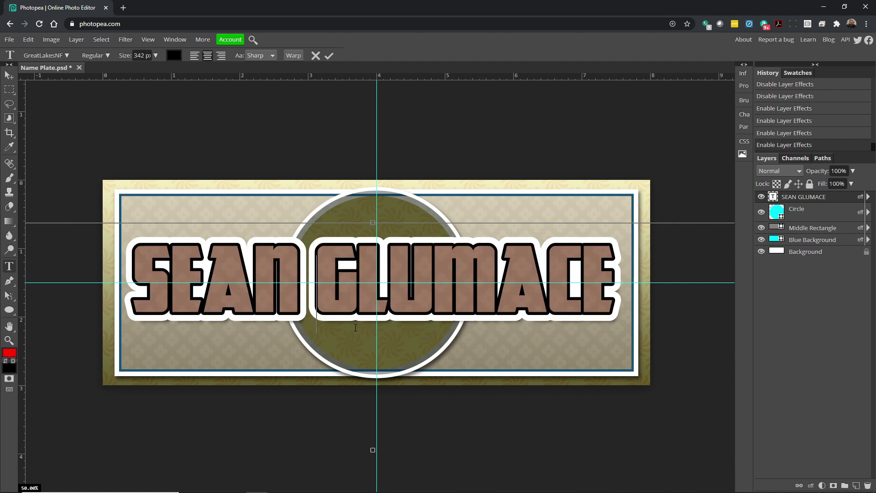
double_click(352, 274)
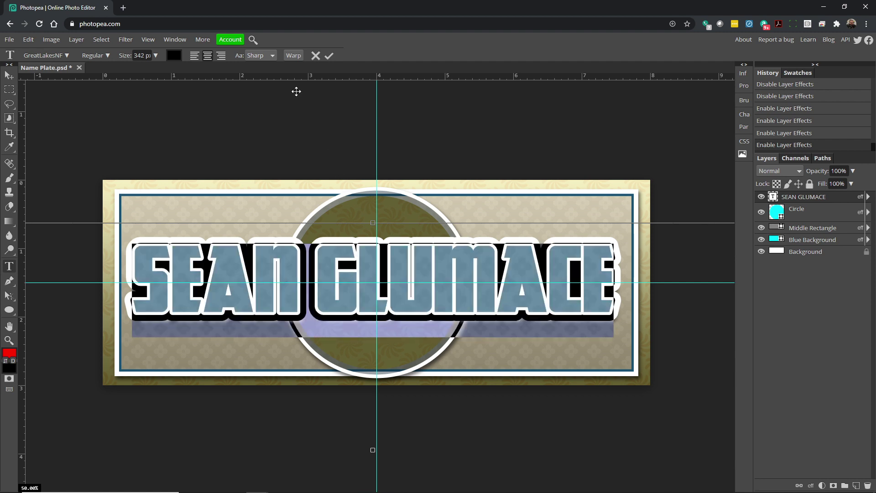
left_click(293, 56)
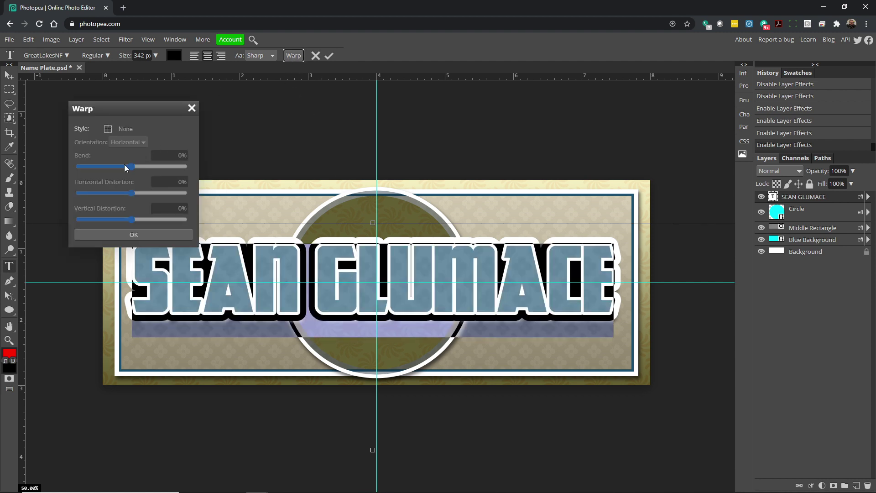
left_click(113, 131)
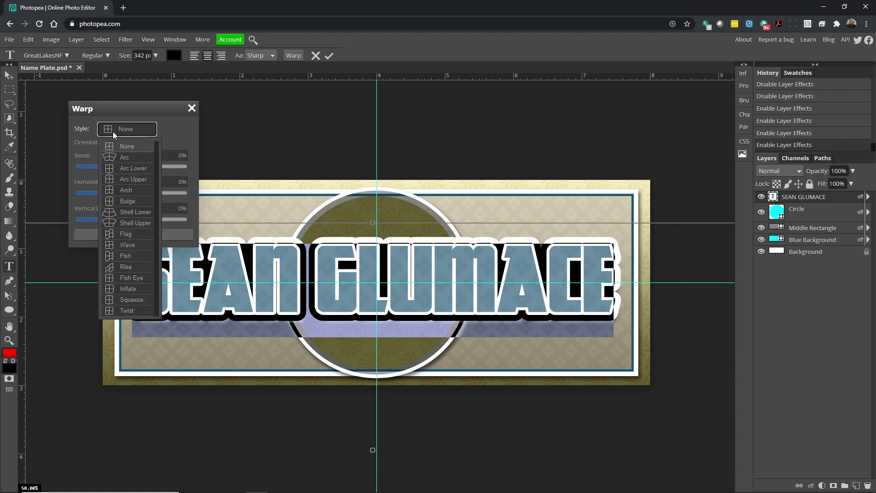
left_click(121, 156)
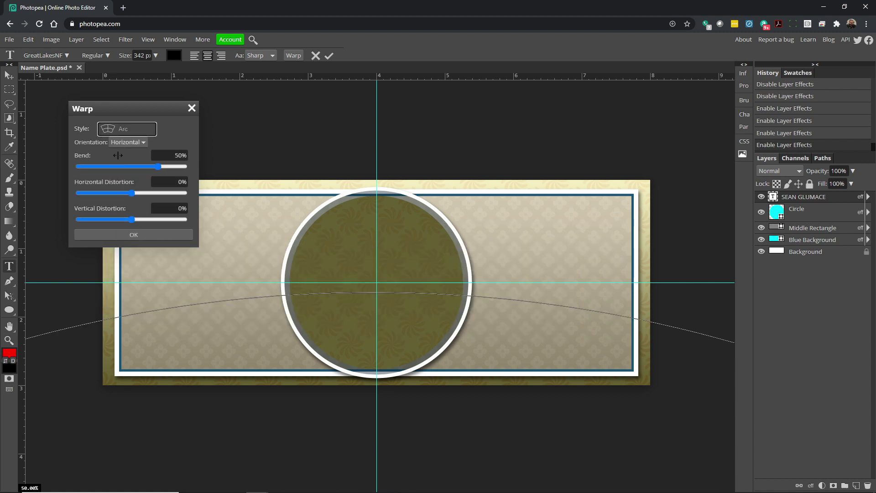
left_click_drag(158, 166, 132, 170)
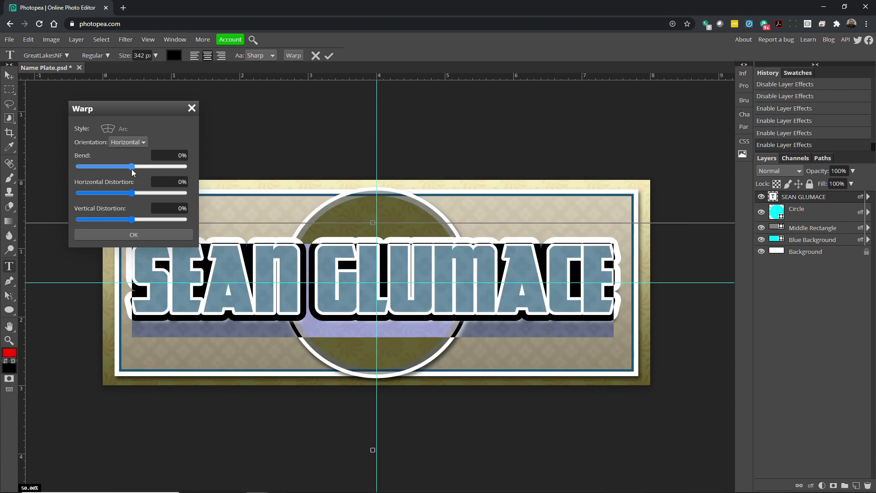
Try an Arc Lower warp at 11% bend with vertical orientation.
left_click(113, 133)
left_click(127, 170)
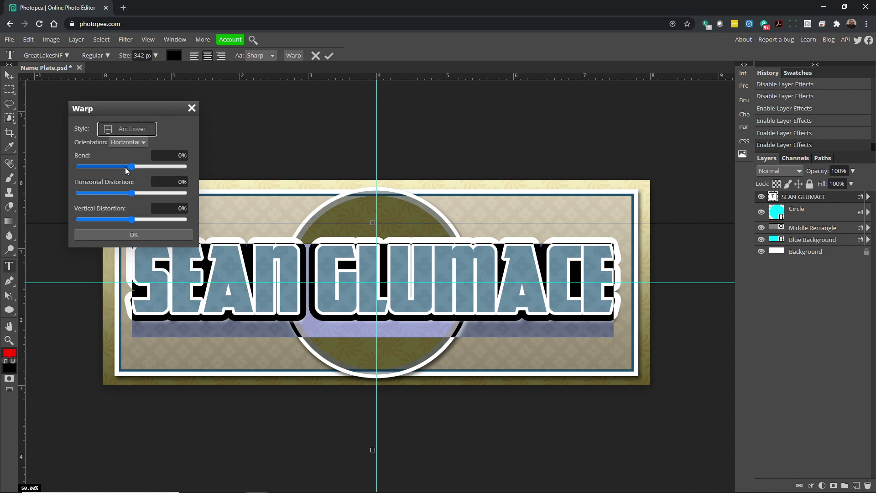
left_click(121, 133)
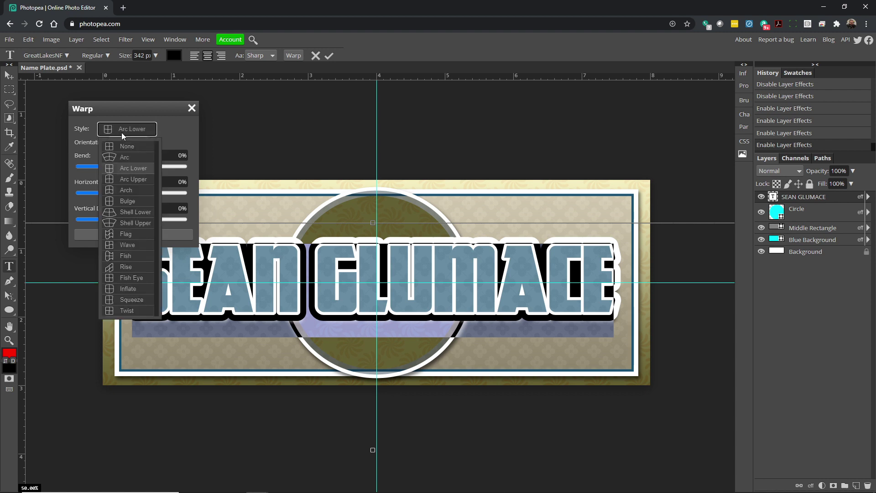
left_click(175, 130)
left_click_drag(132, 166, 144, 164)
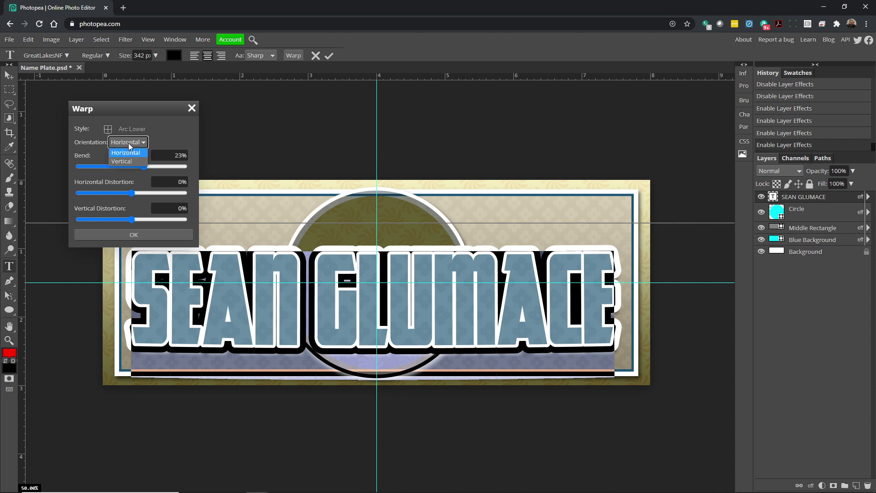
left_click(125, 162)
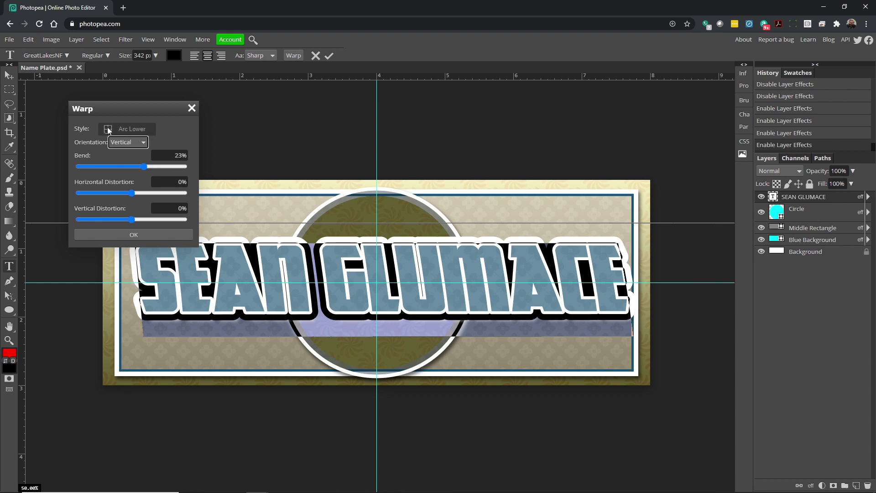
Switch to a vertical Arch warp at 23% bend, apply it and commit the text.
left_click(132, 129)
left_click(115, 191)
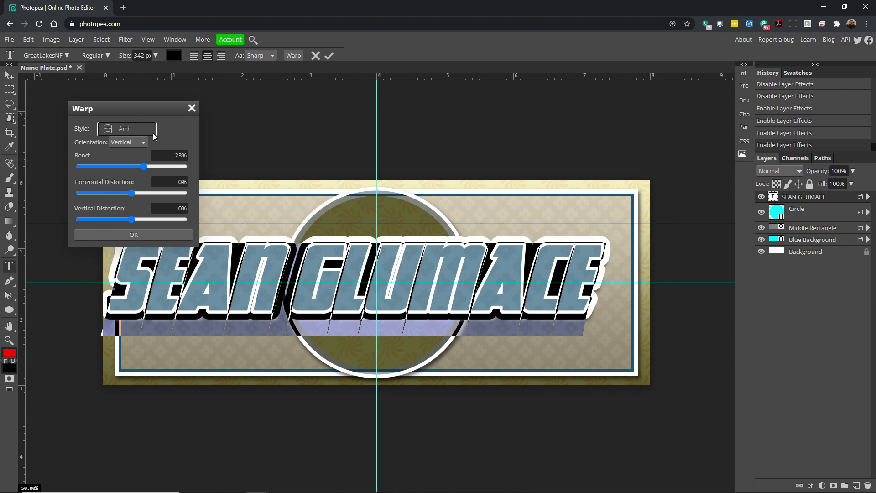
left_click(128, 143)
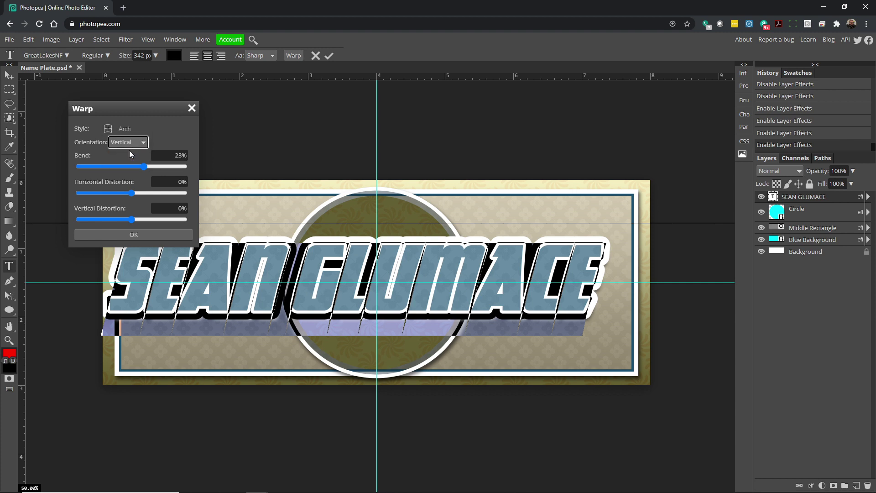
left_click(129, 151)
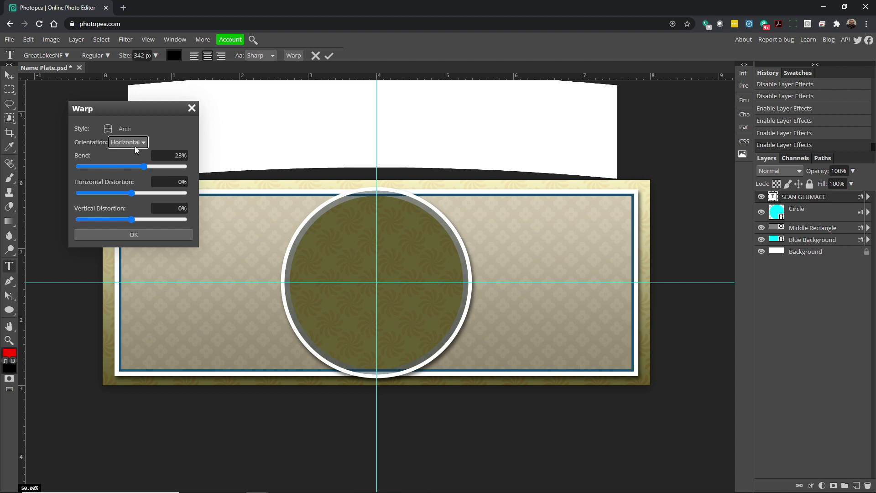
left_click(133, 161)
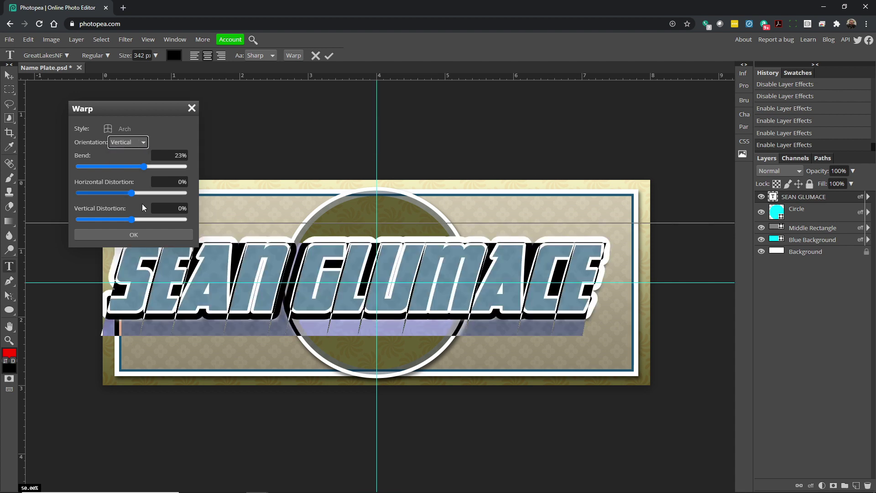
left_click(145, 236)
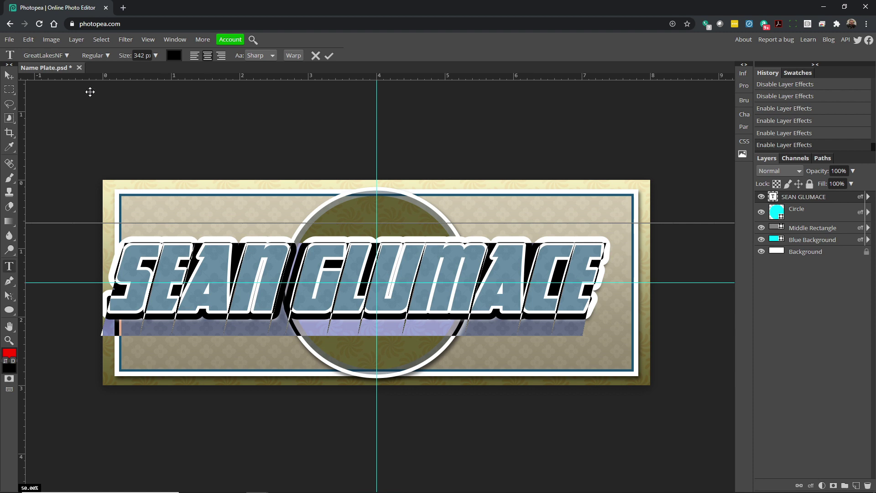
left_click(9, 75)
left_click_drag(268, 263, 283, 268)
left_click_drag(623, 314, 602, 312)
left_click_drag(517, 260, 525, 265)
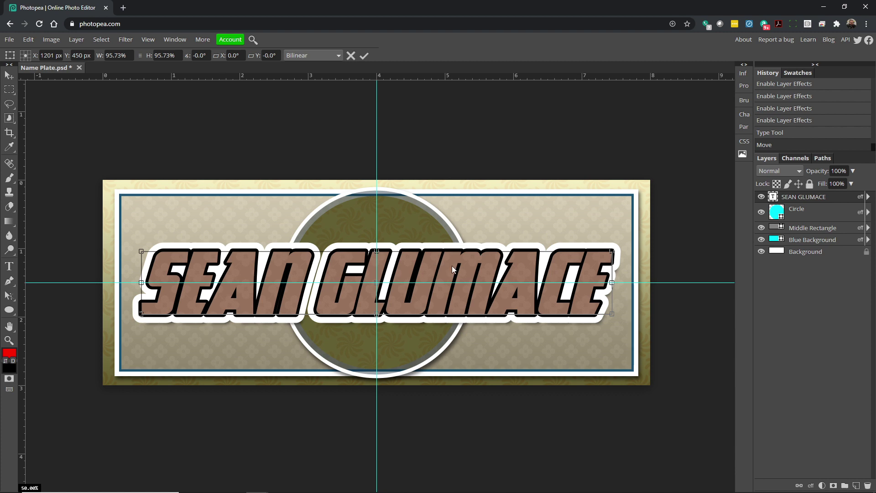
key("Return")
left_click_drag(447, 270, 449, 268)
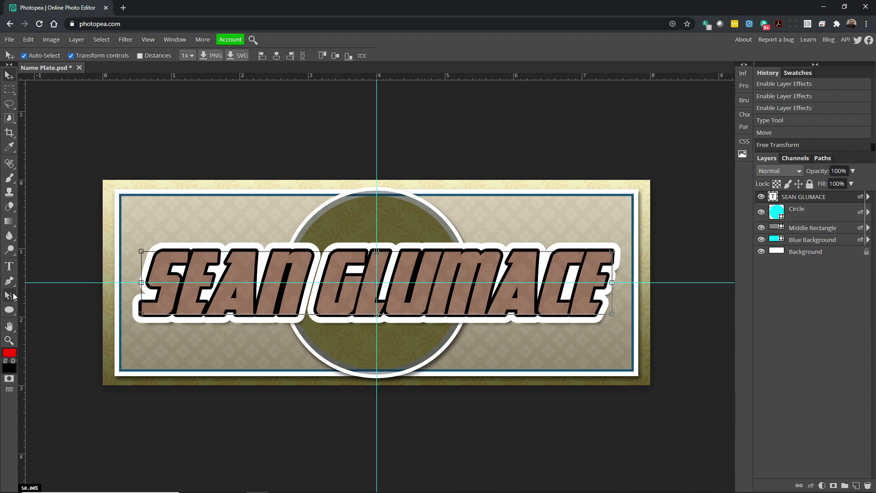
left_click(9, 266)
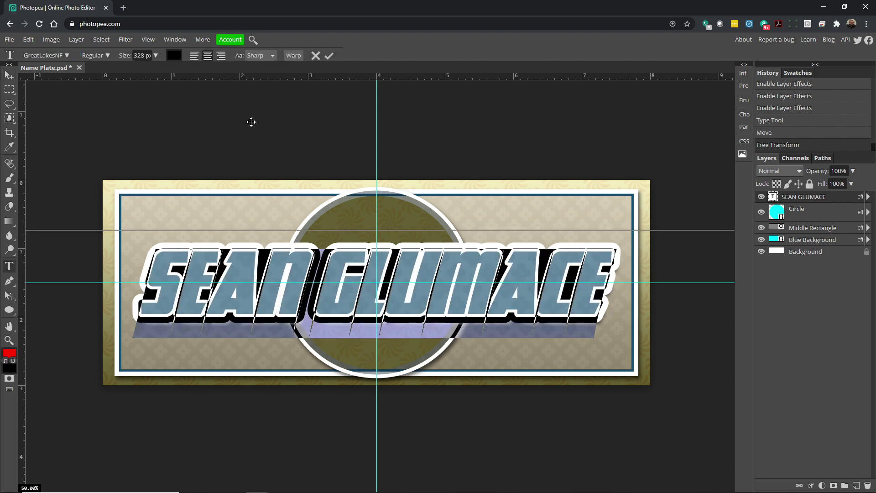
Try Great Vibes, then set the name's font to GreatLakesNF and commit the edit.
left_click(37, 55)
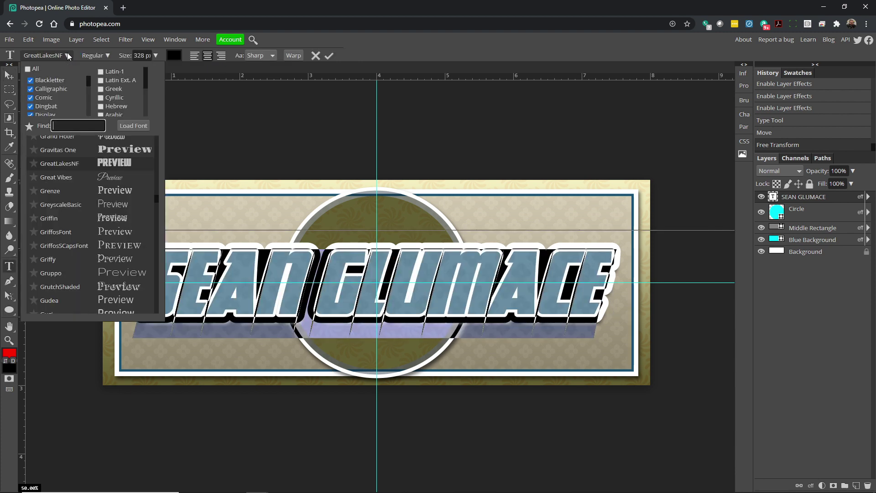
left_click(65, 177)
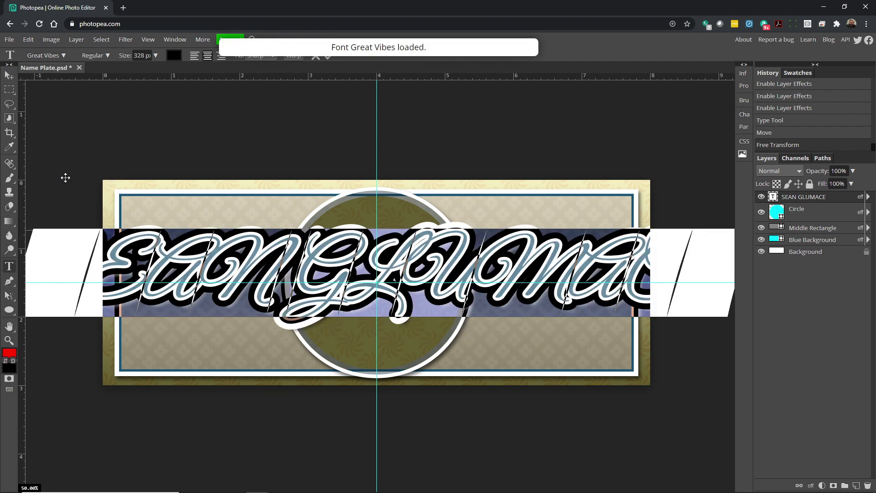
left_click(63, 55)
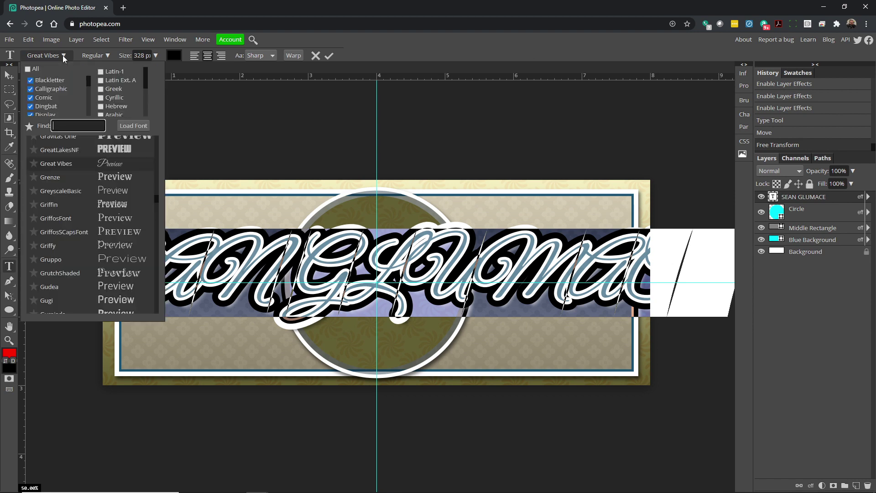
left_click(72, 150)
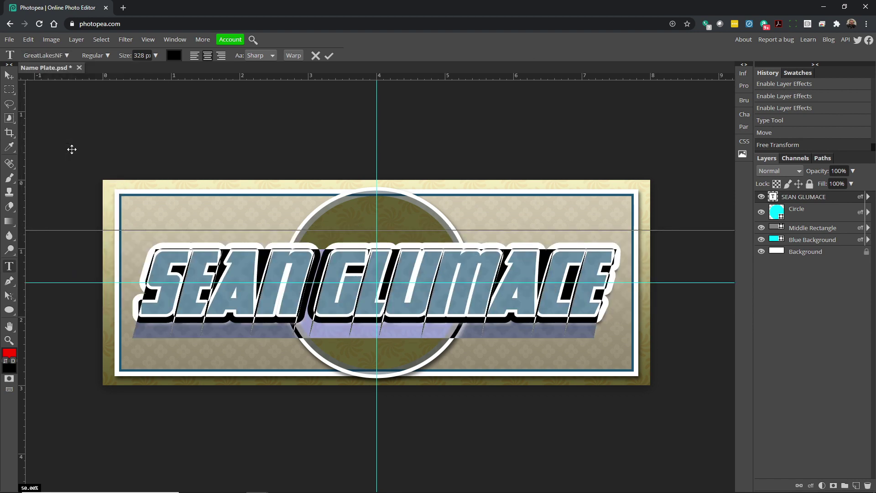
left_click(9, 76)
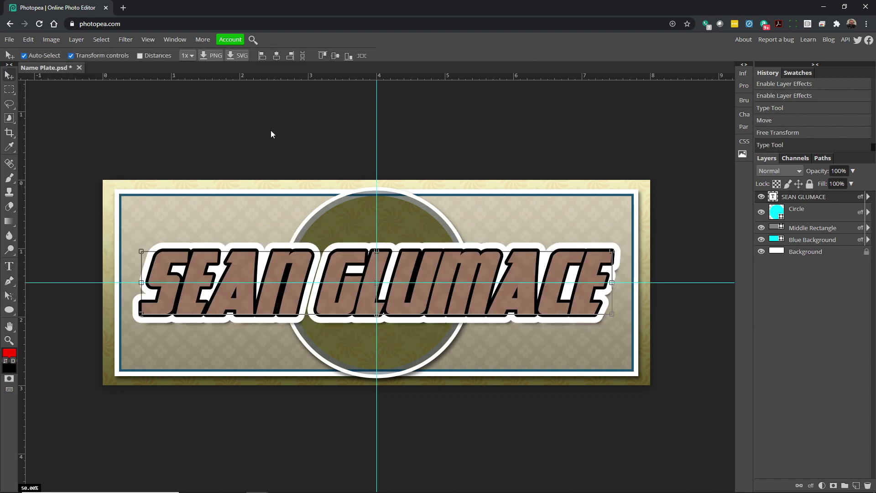
Turn off the name's white outer stroke, keeping the black outline visible.
left_click(456, 426)
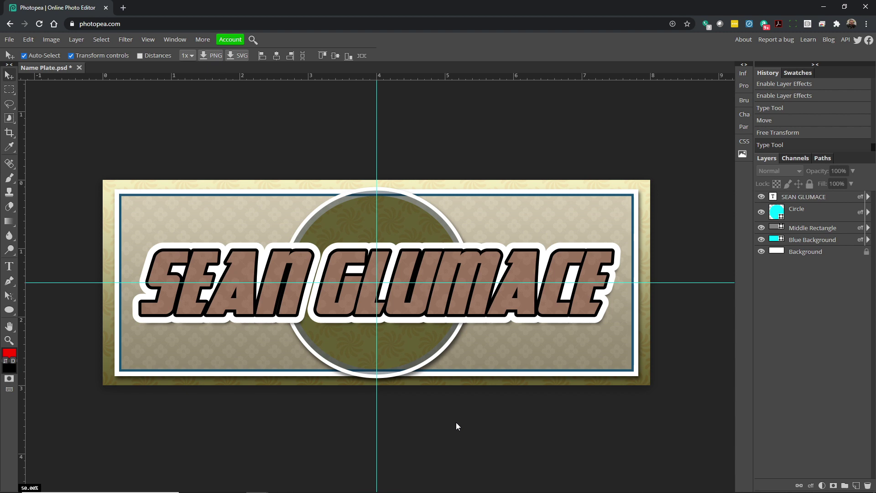
left_click(868, 197)
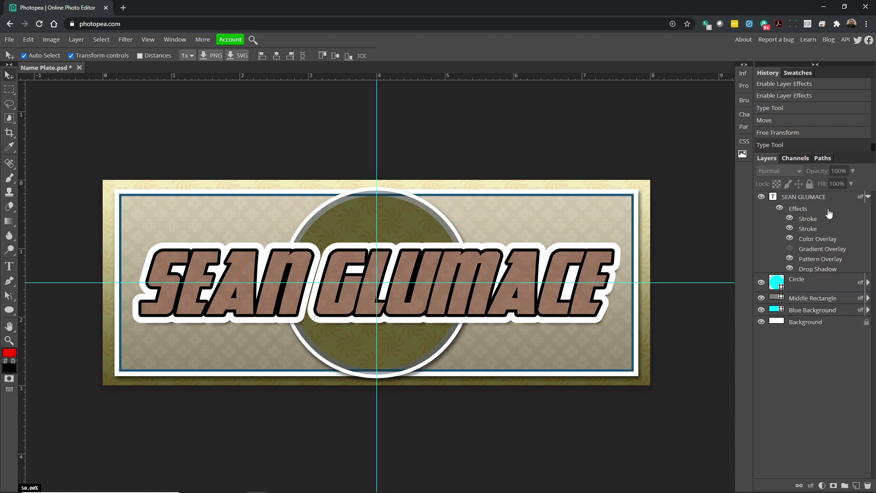
left_click(789, 229)
left_click(790, 219)
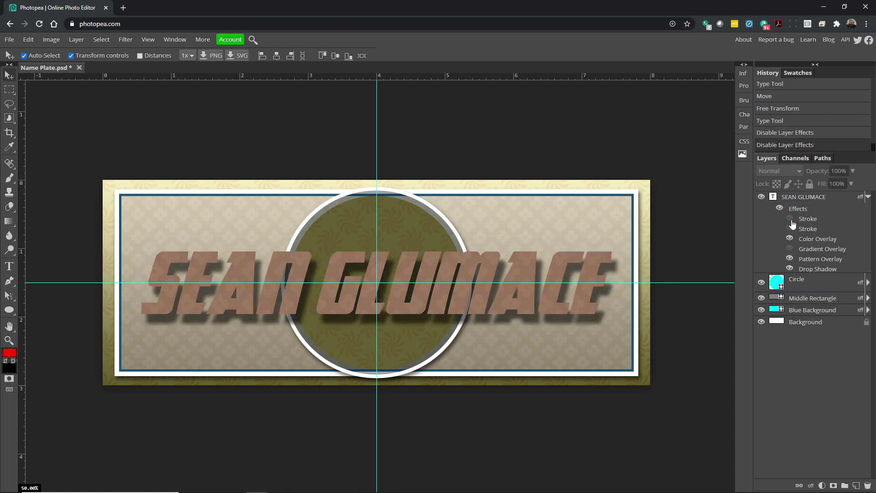
left_click(790, 228)
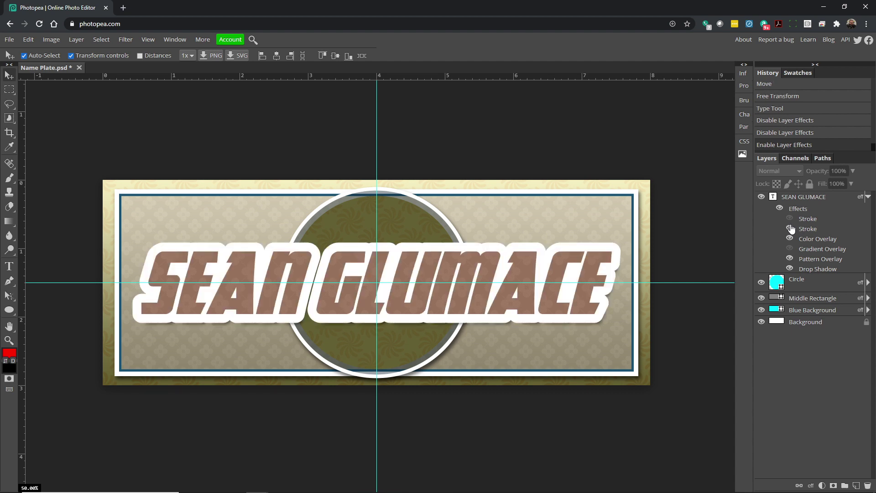
left_click(791, 228)
left_click(789, 219)
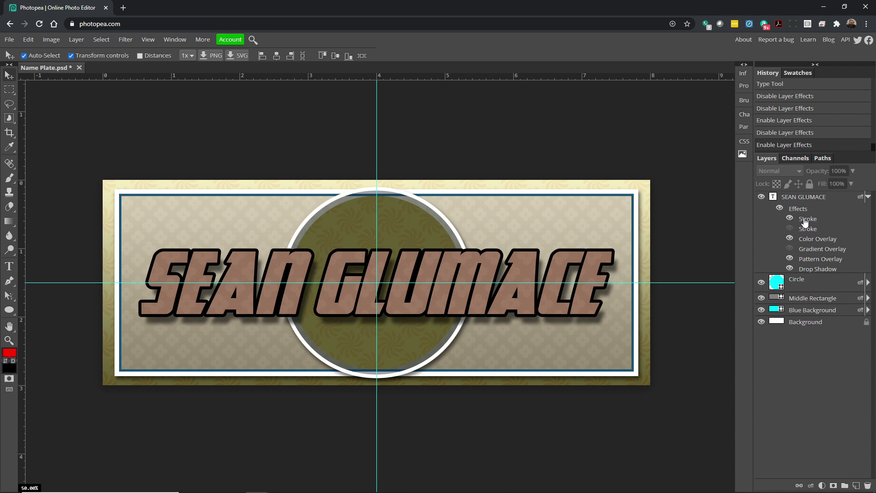
Adjust the black stroke's width and compare the name with and without the white stroke, leaving it on.
double_click(804, 220)
left_click_drag(699, 220, 700, 220)
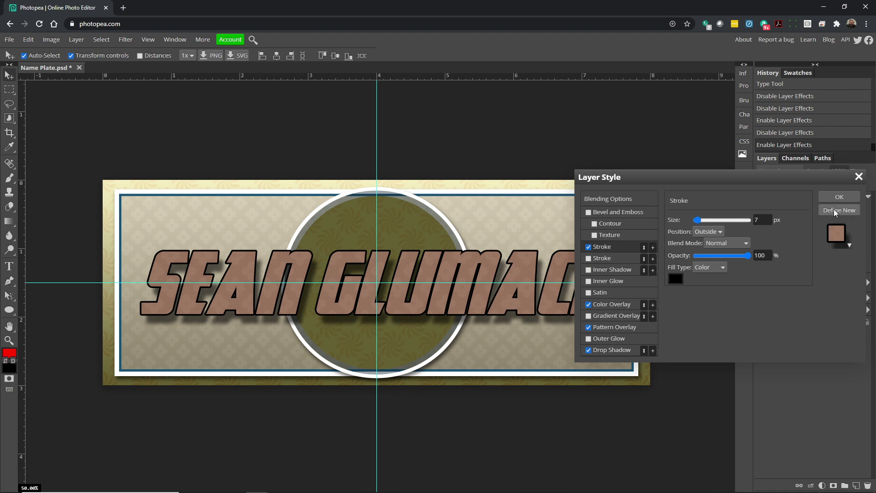
left_click(839, 196)
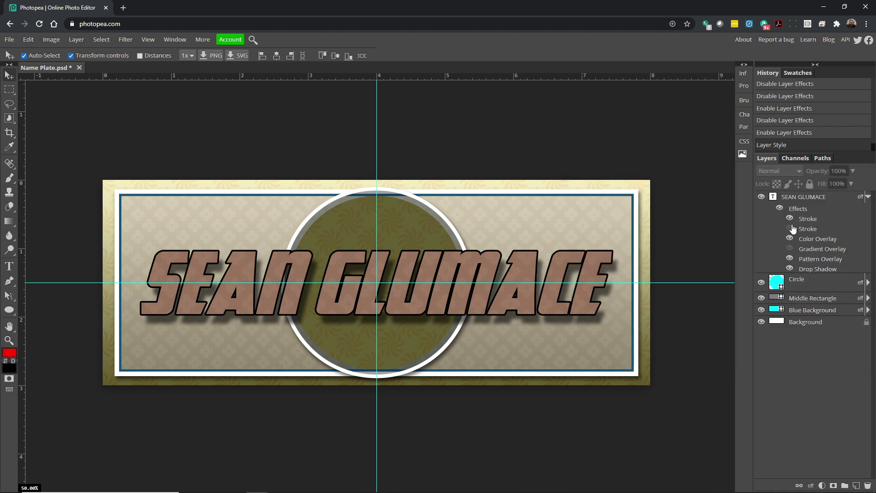
left_click(790, 229)
left_click(790, 229)
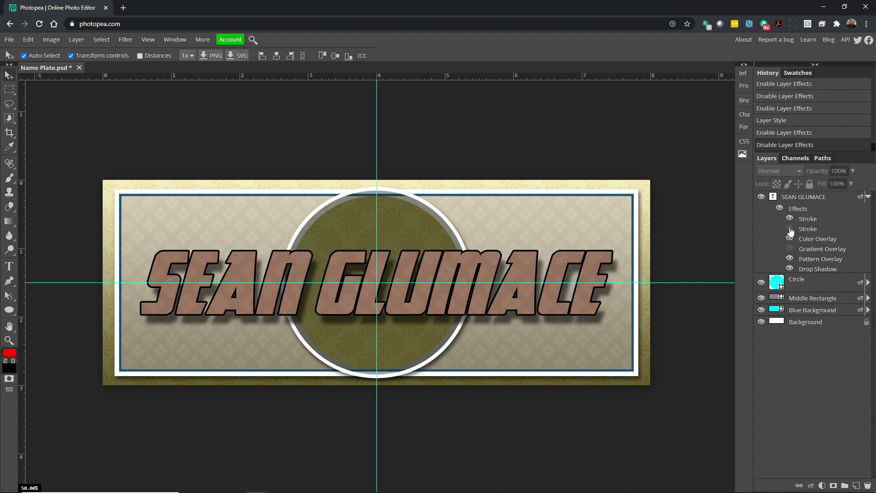
left_click(790, 228)
left_click(790, 229)
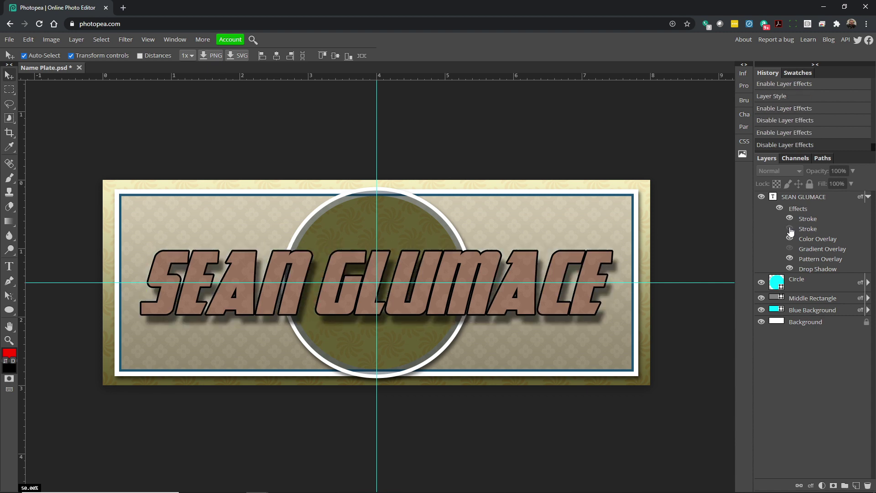
left_click(791, 229)
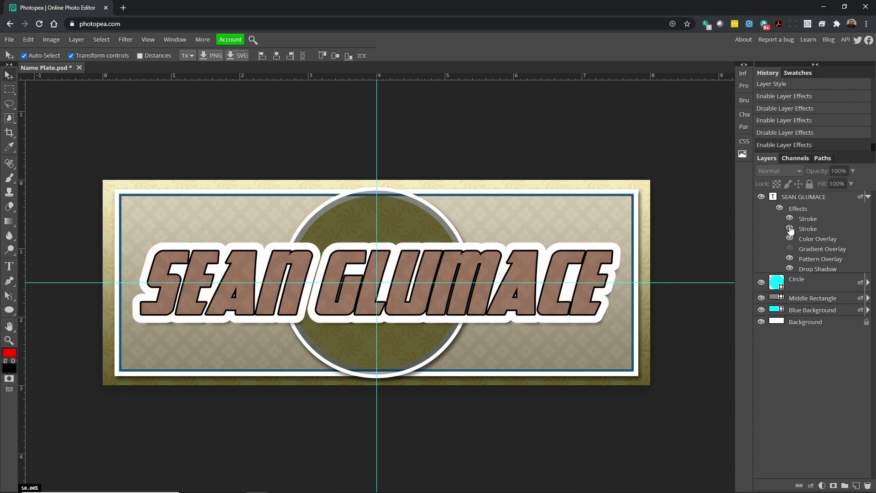
Make the inner stroke 18 px in dark brown 281414.
double_click(816, 218)
left_click_drag(698, 220, 701, 220)
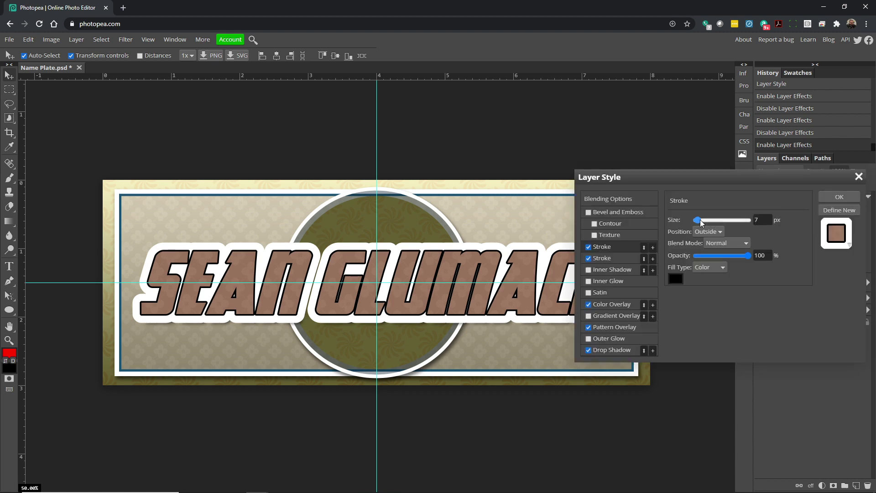
left_click(676, 279)
mouse_move(245, 274)
left_mouse_down()
mouse_move(246, 259)
mouse_move(224, 295)
mouse_move(200, 288)
left_mouse_up()
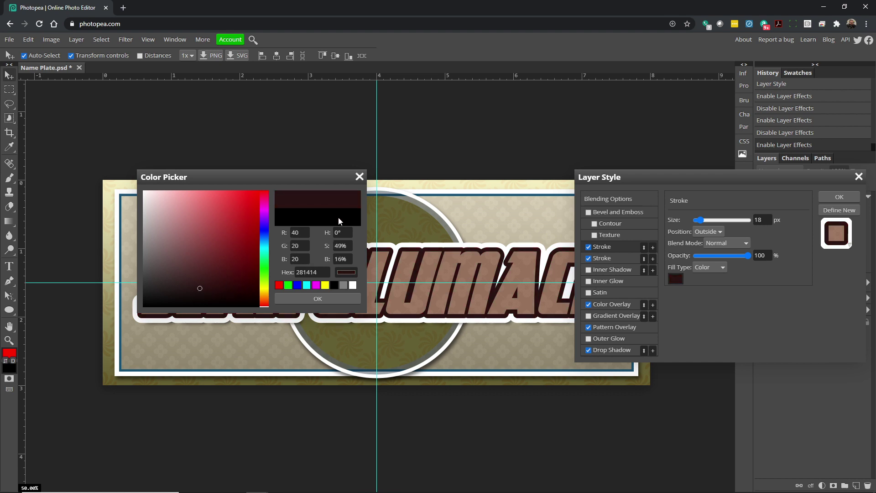
left_click(320, 296)
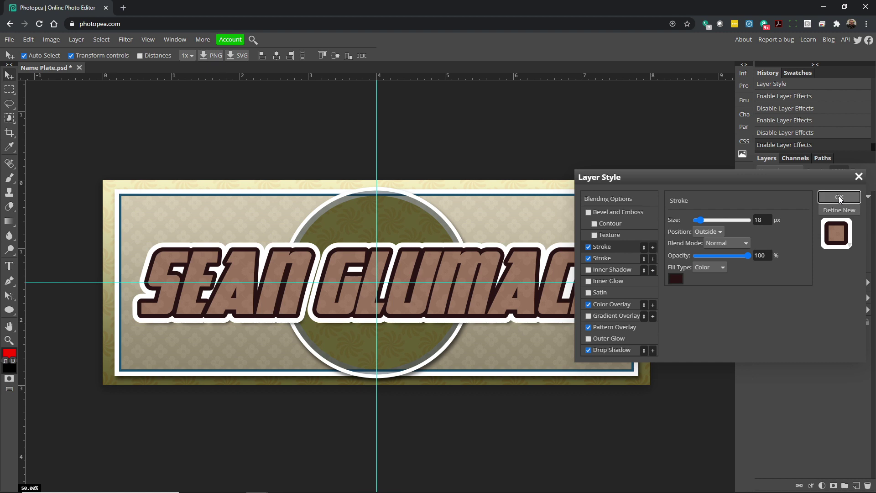
left_click(840, 197)
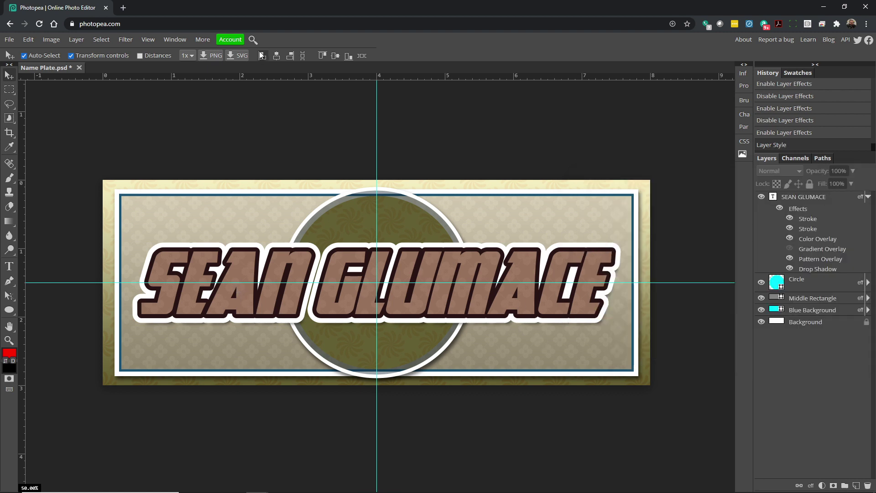
Select the name text, collapse its effects list and commit the edit.
left_click(9, 266)
triple_click(245, 274)
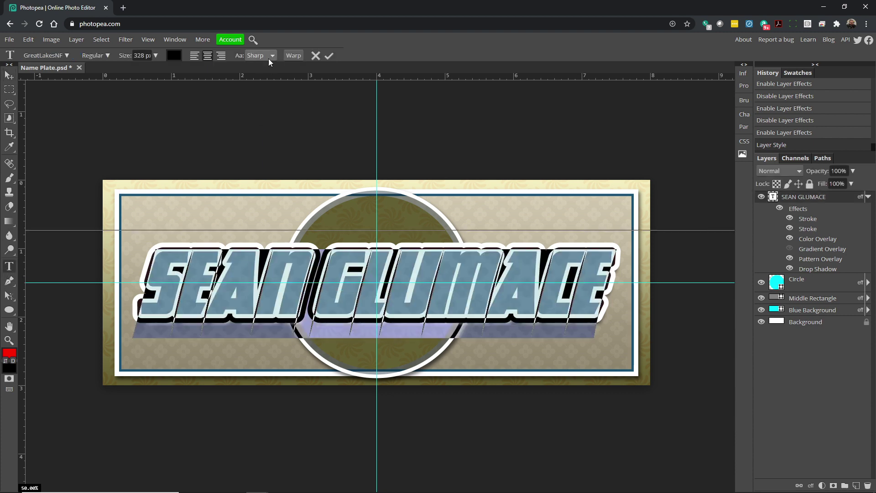
left_click(868, 197)
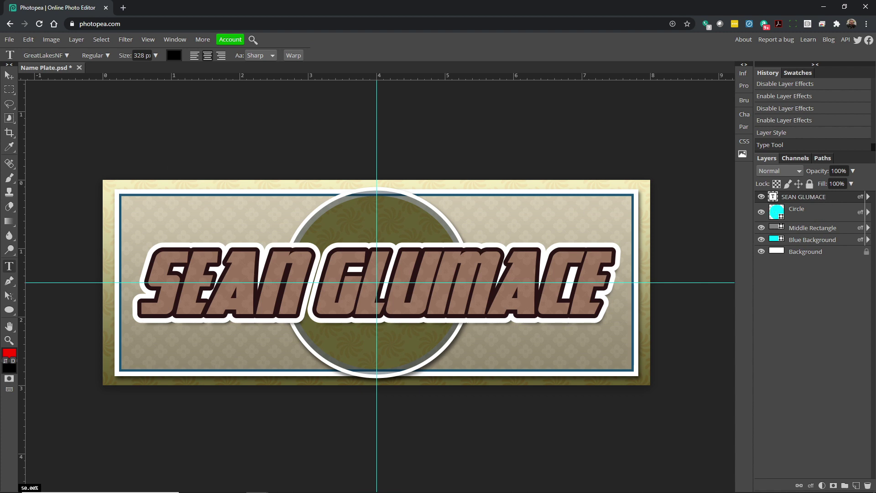
left_click(9, 75)
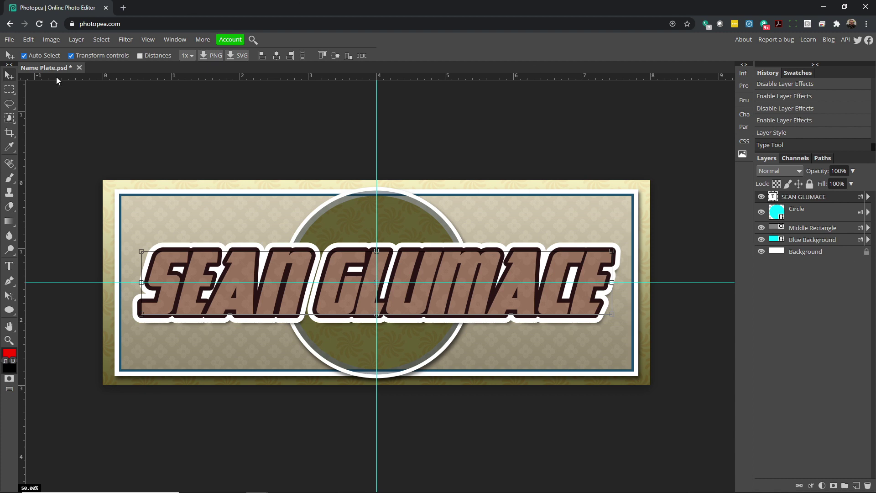
Save the design as Name Plate.psd.
left_click(9, 39)
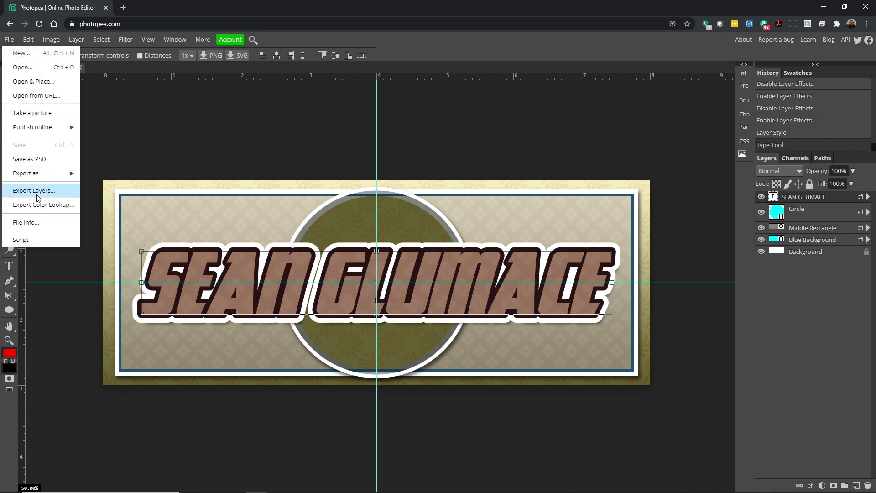
left_click(40, 164)
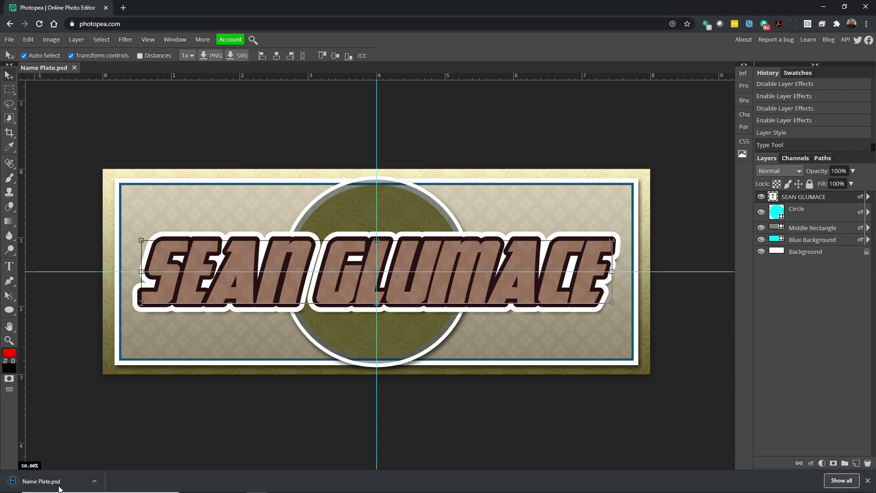
left_click(9, 40)
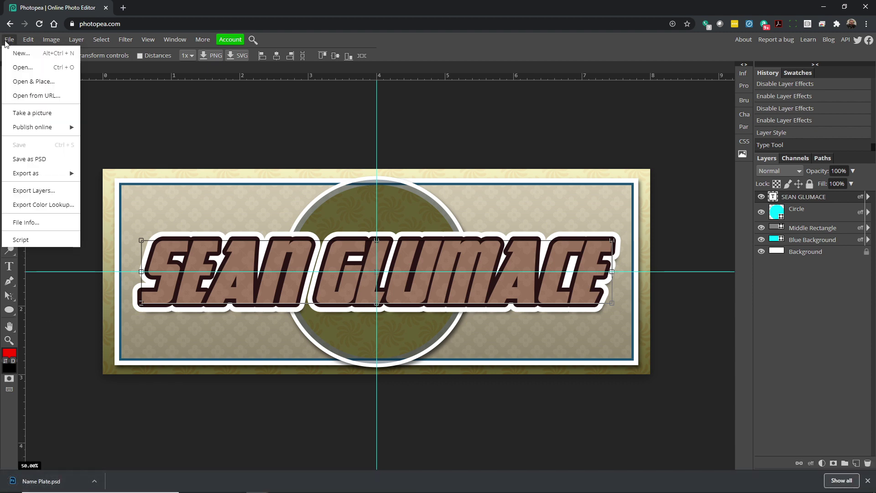
mouse_move(54, 176)
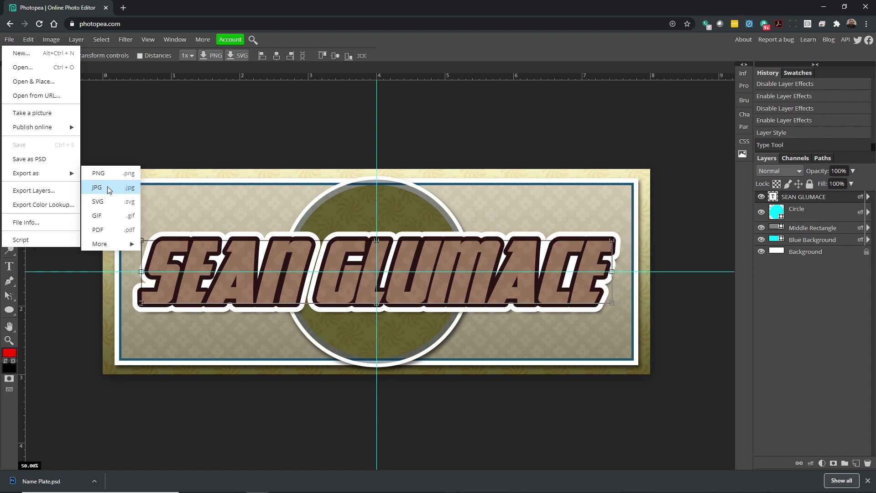
Export the plate as Name Plate.jpg at 80% JPG quality.
left_click(108, 186)
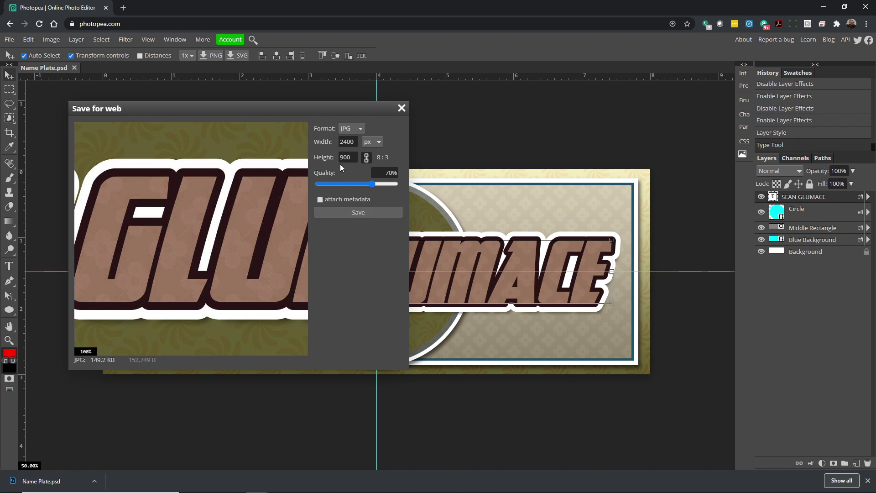
left_click_drag(224, 251, 103, 226)
left_click(388, 171)
type("80")
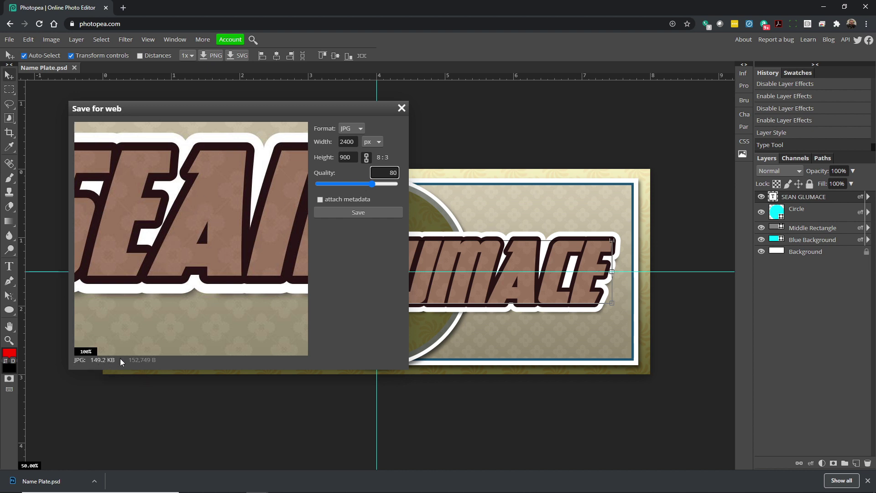
left_click(366, 232)
left_click_drag(291, 220, 263, 334)
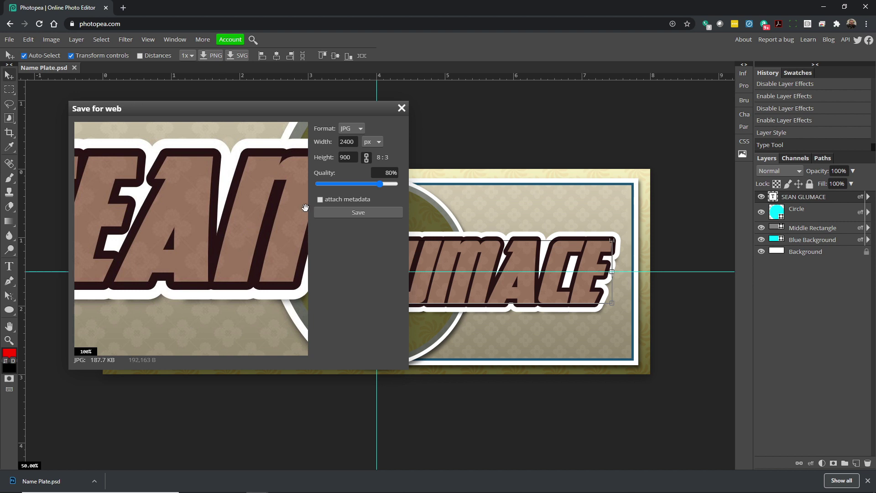
left_click(363, 212)
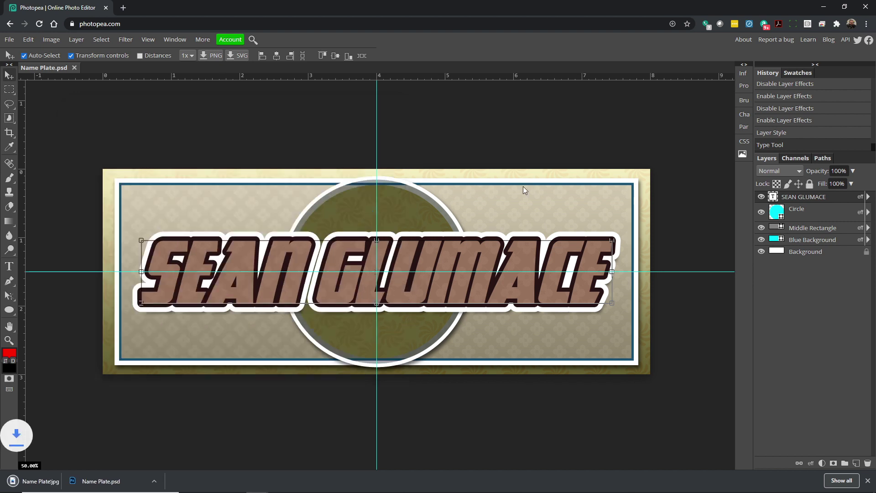